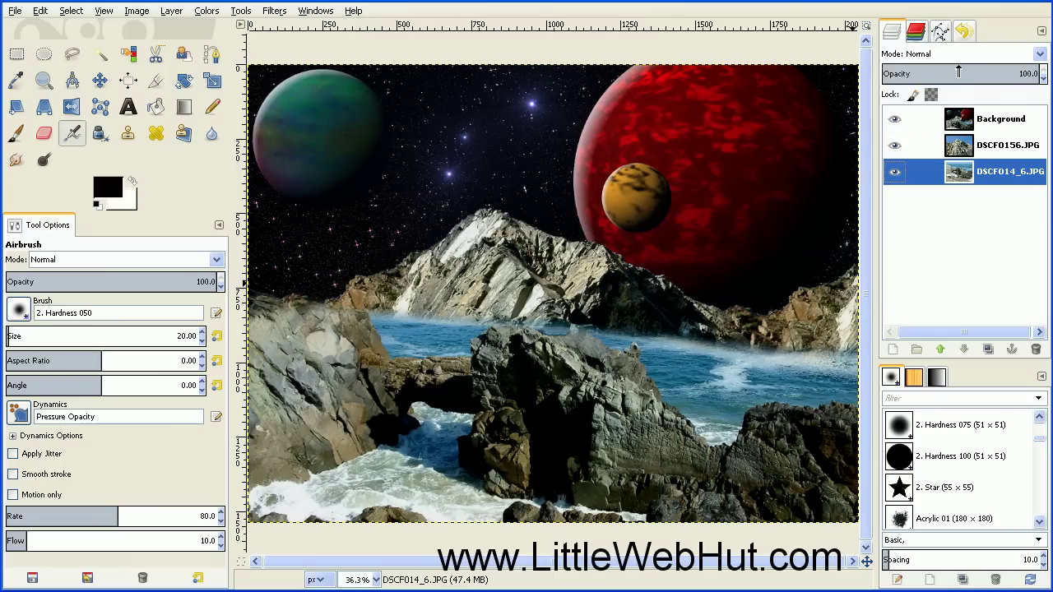
# Close the finished composite and open DSCF014_6.JPG and DSCF0156.JPG together as layers of one new image.
pyautogui.hotkey('ctrl', 'w')
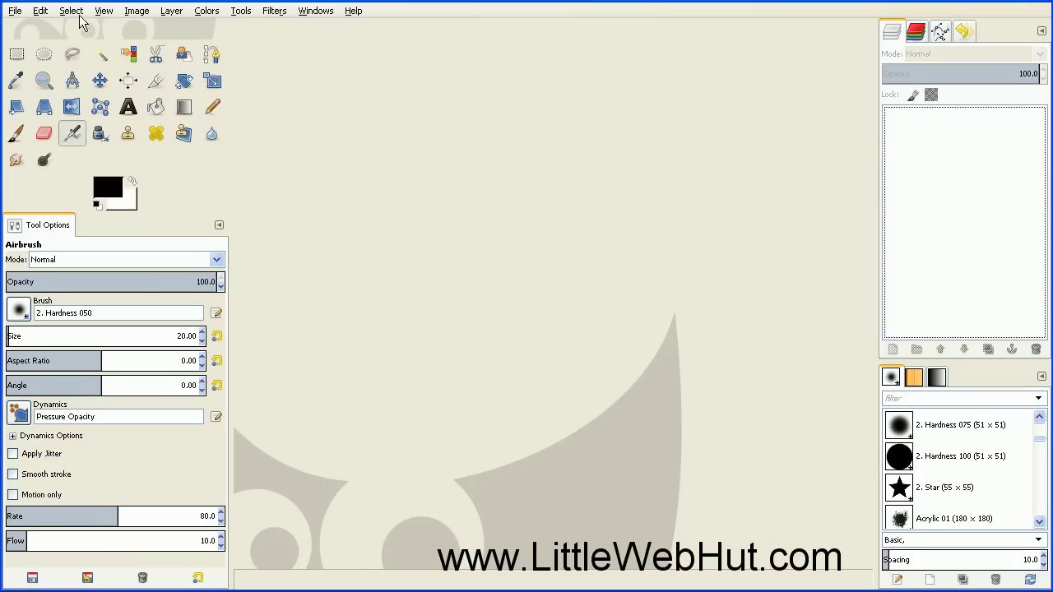
pyautogui.click(16, 11)
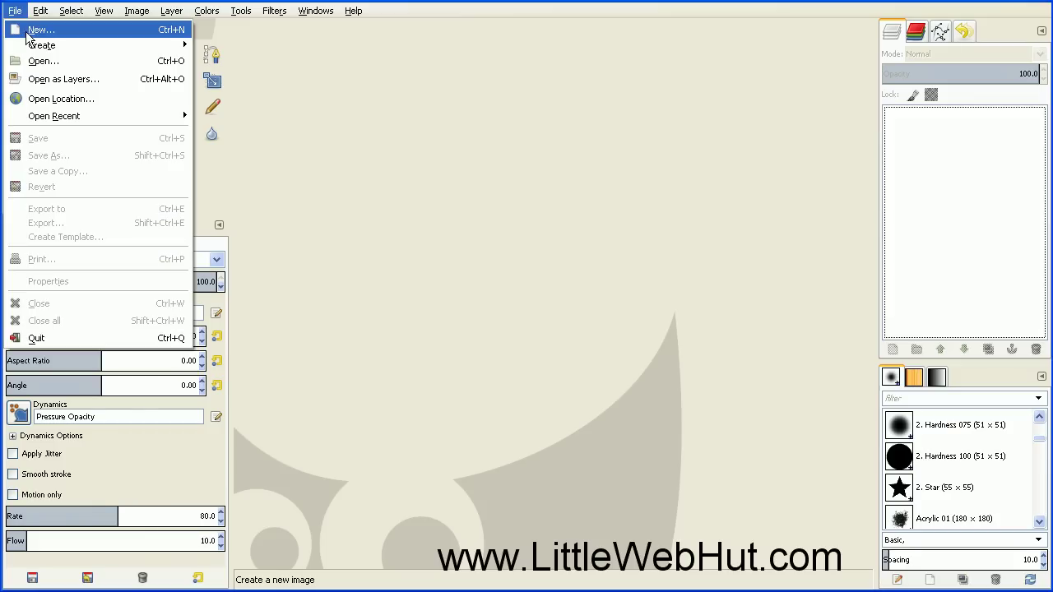
pyautogui.click(42, 80)
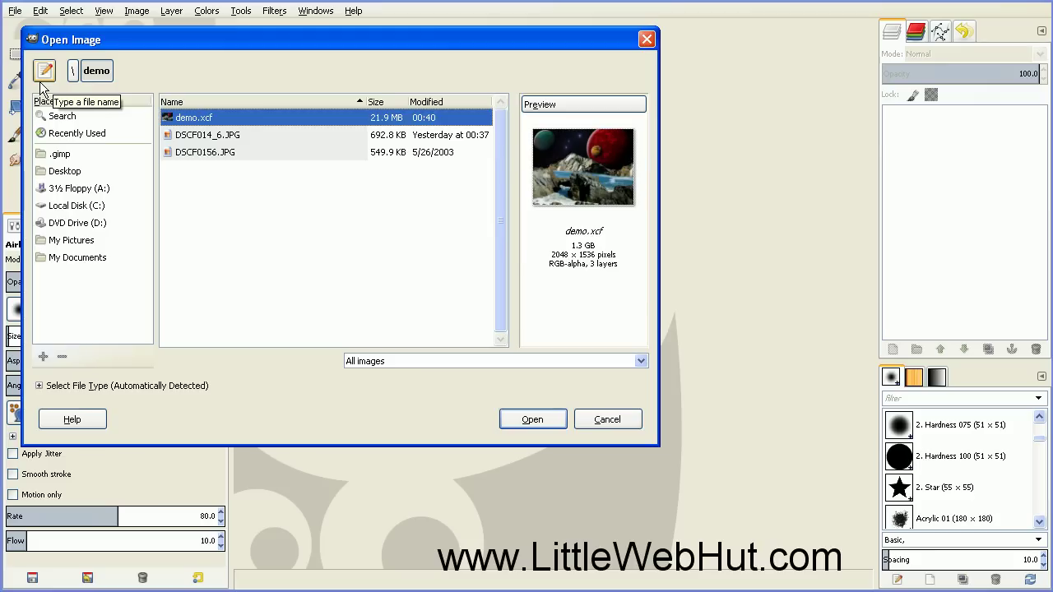
pyautogui.click(177, 137)
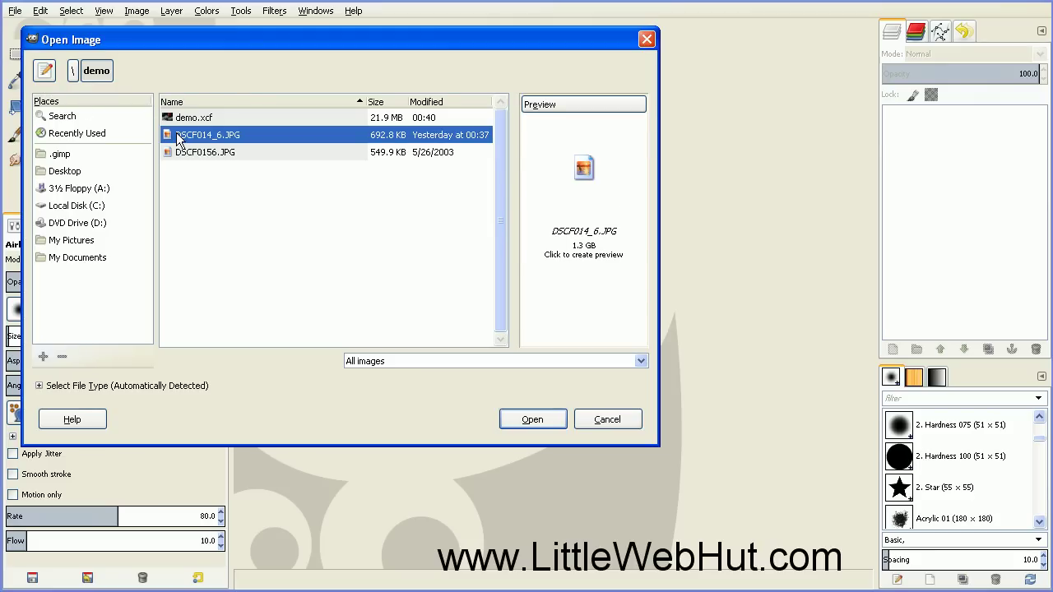
pyautogui.keyDown('ctrl'); pyautogui.click(174, 151); pyautogui.keyUp('ctrl')
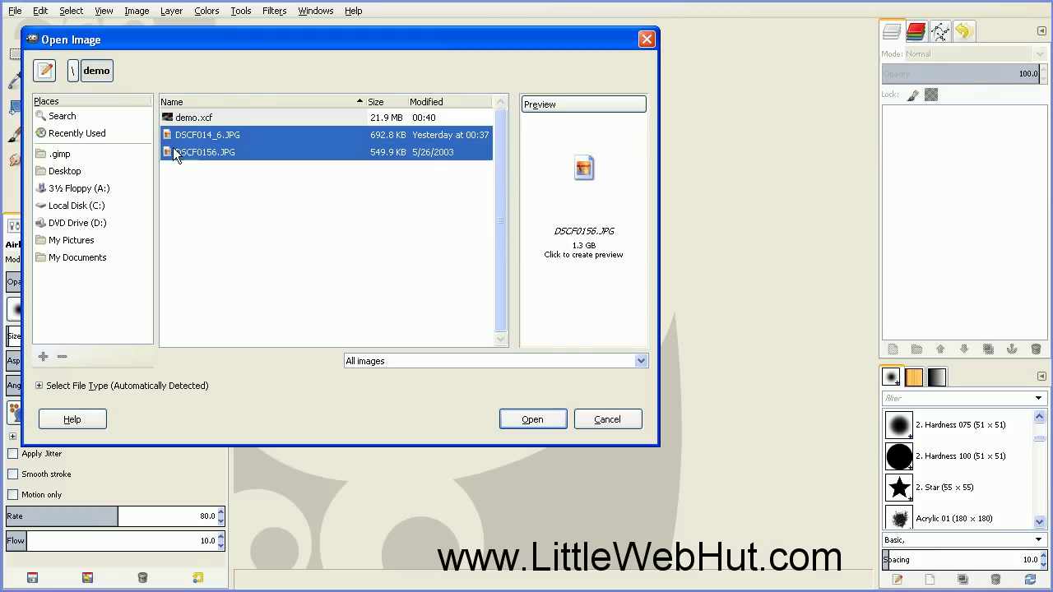
pyautogui.click(533, 420)
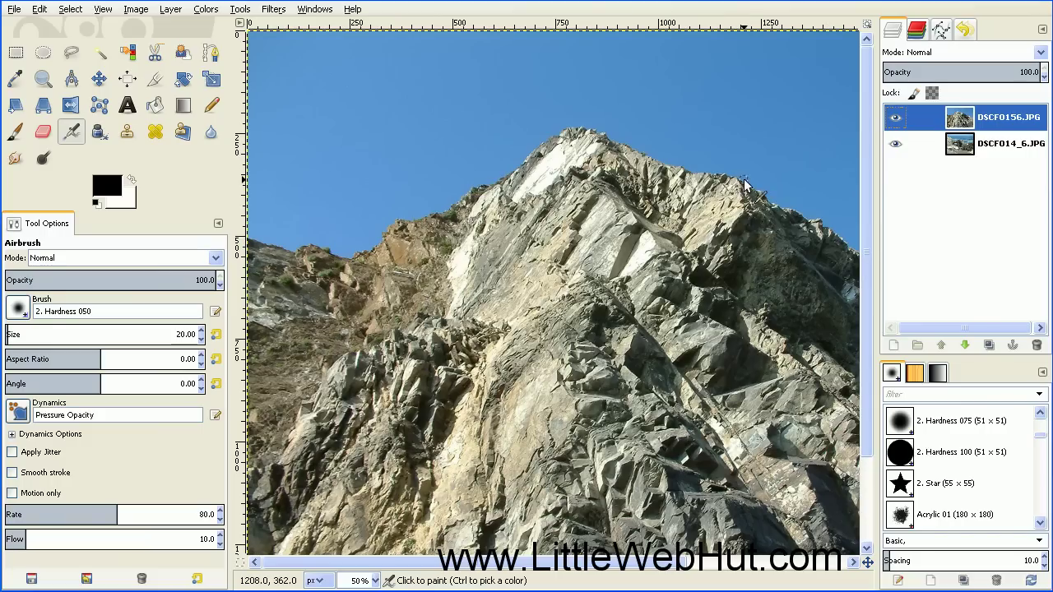
# Add an alpha channel to both the DSCF0156.JPG and DSCF014_6.JPG layers.
pyautogui.click(106, 10)
pyautogui.moveTo(133, 64)
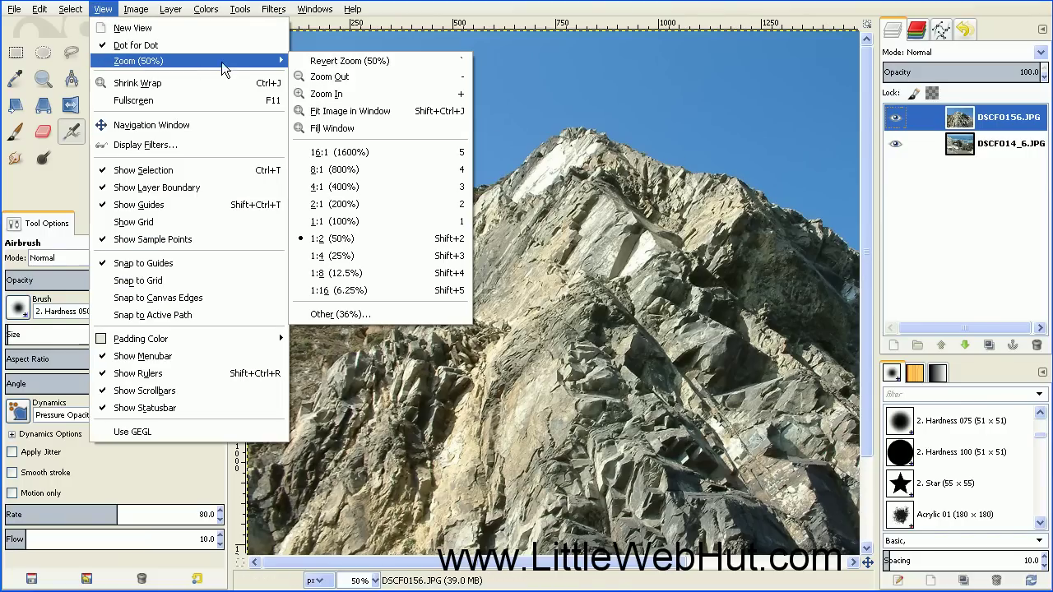
pyautogui.click(379, 110)
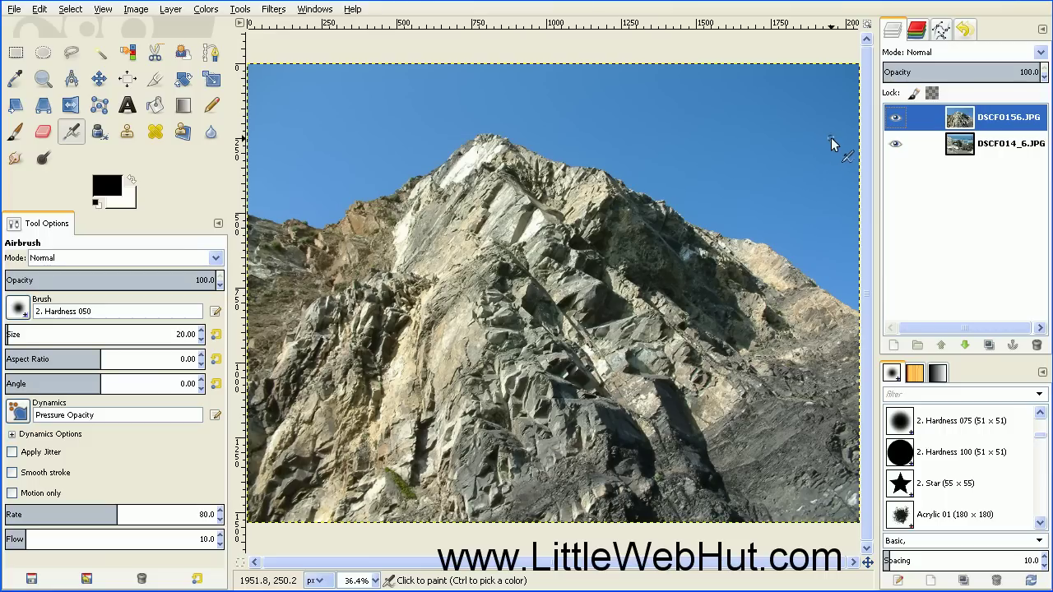
pyautogui.rightClick(898, 121)
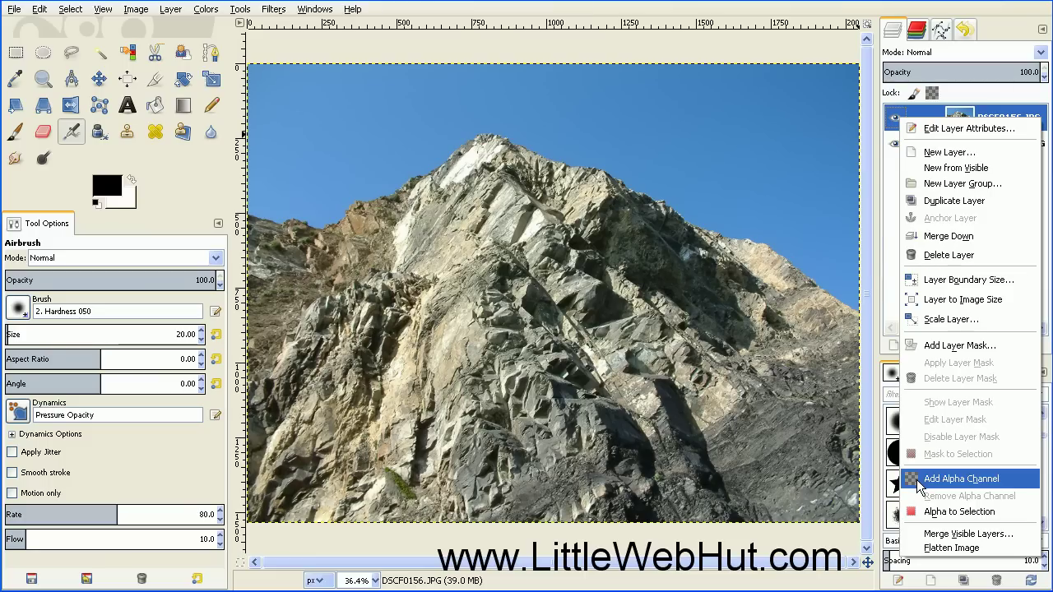
pyautogui.click(919, 486)
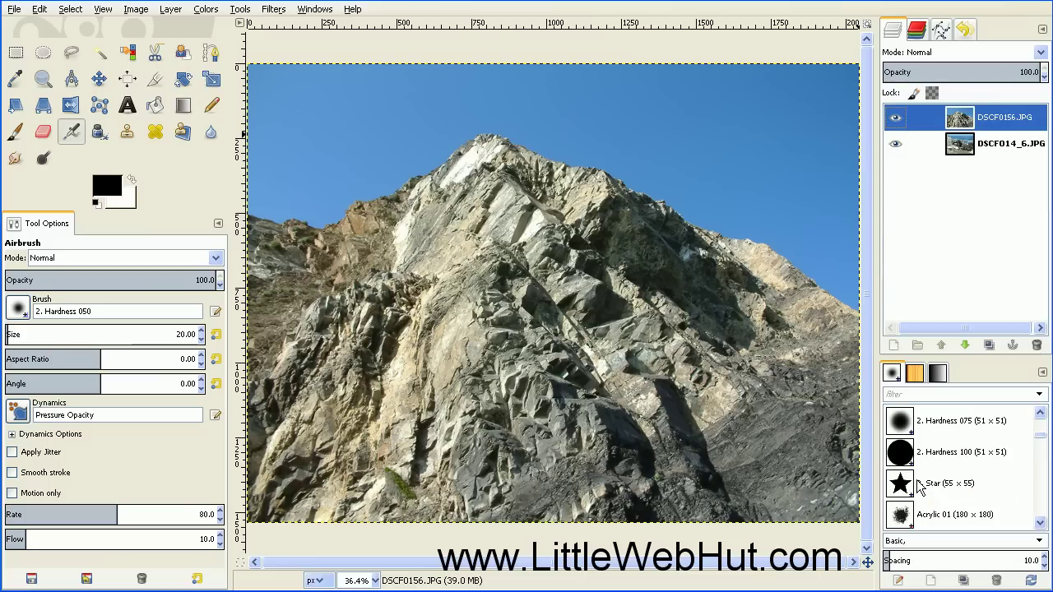
pyautogui.rightClick(896, 141)
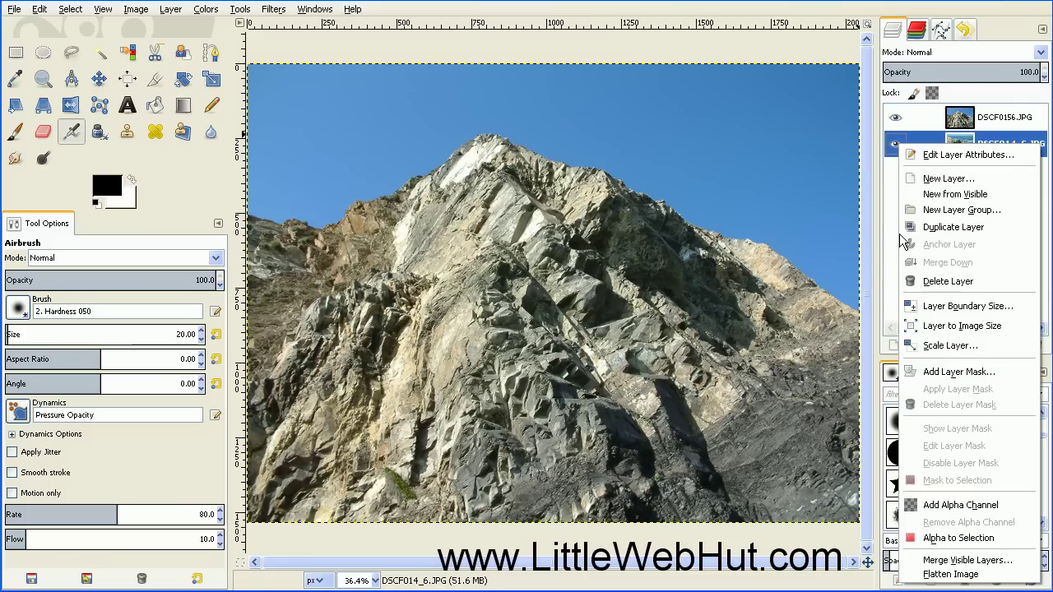
pyautogui.click(945, 498)
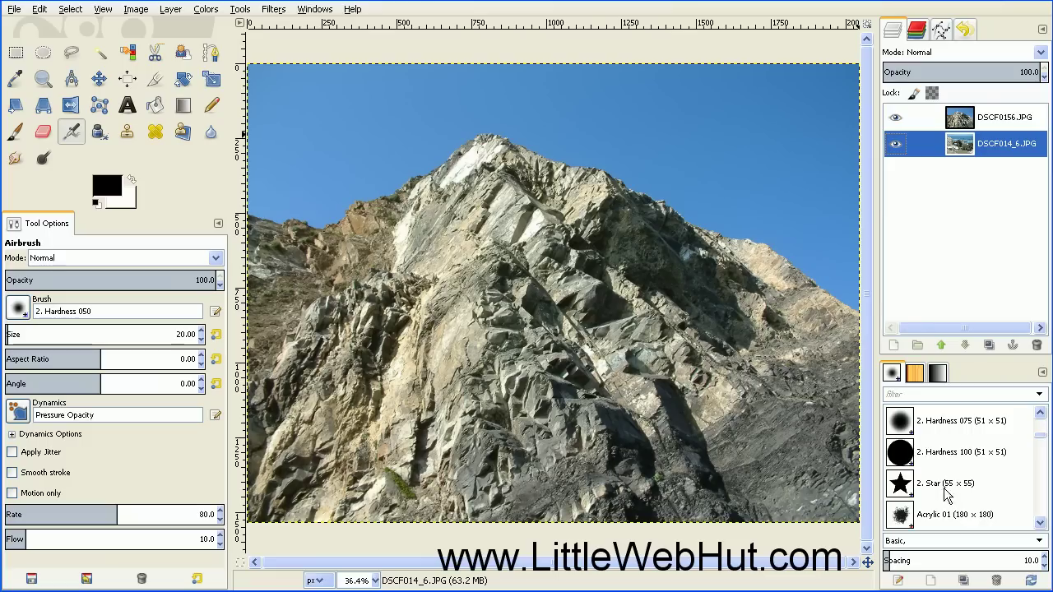
# Hide the DSCF014_6.JPG layer and select the whole sky on the DSCF0156.JPG layer by color with a threshold of 41.7.
pyautogui.click(895, 145)
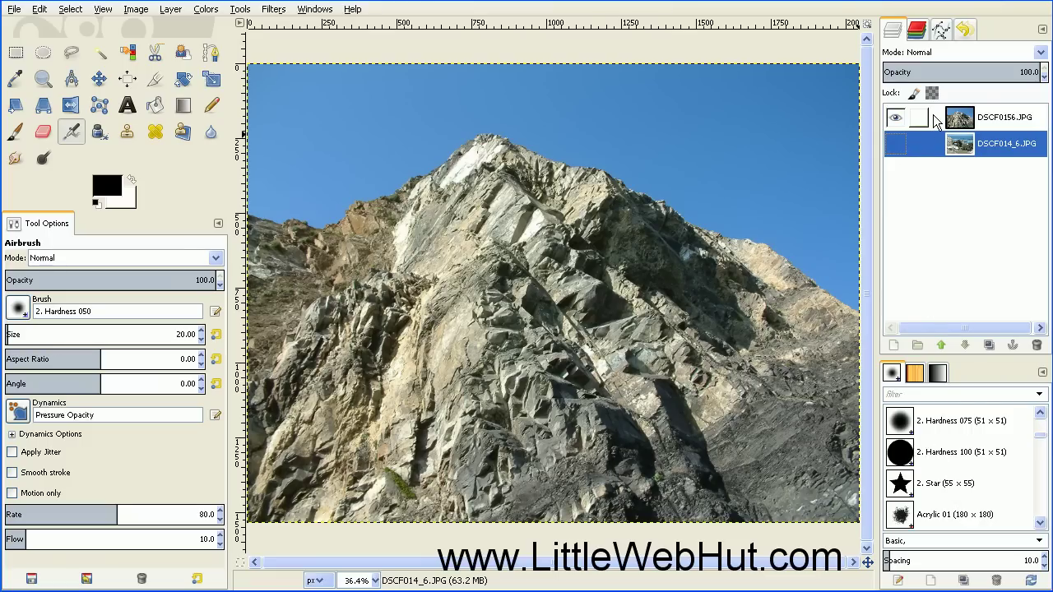
pyautogui.click(935, 121)
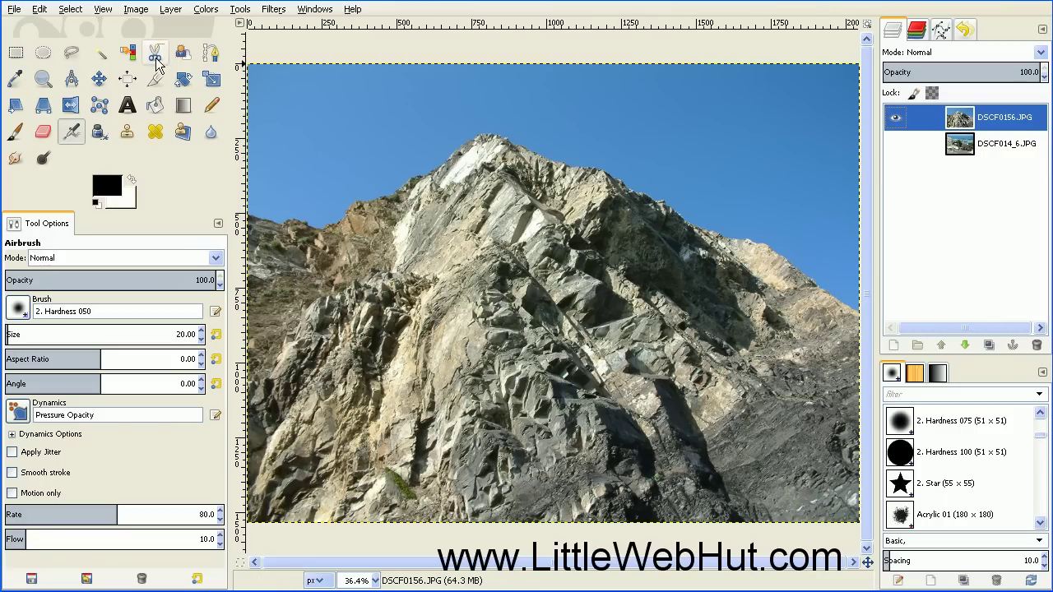
pyautogui.click(129, 53)
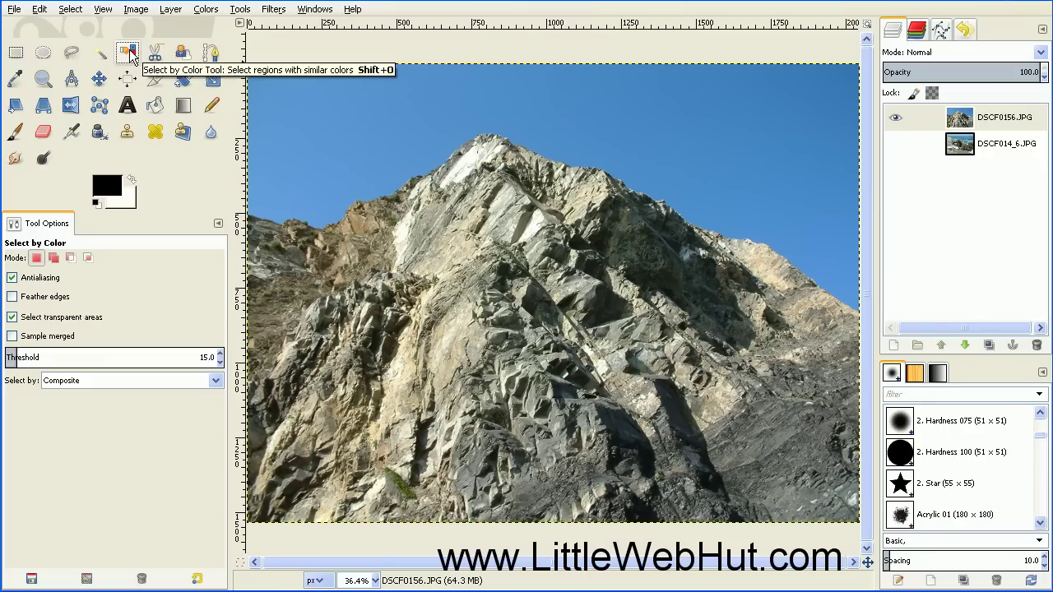
pyautogui.click(375, 123)
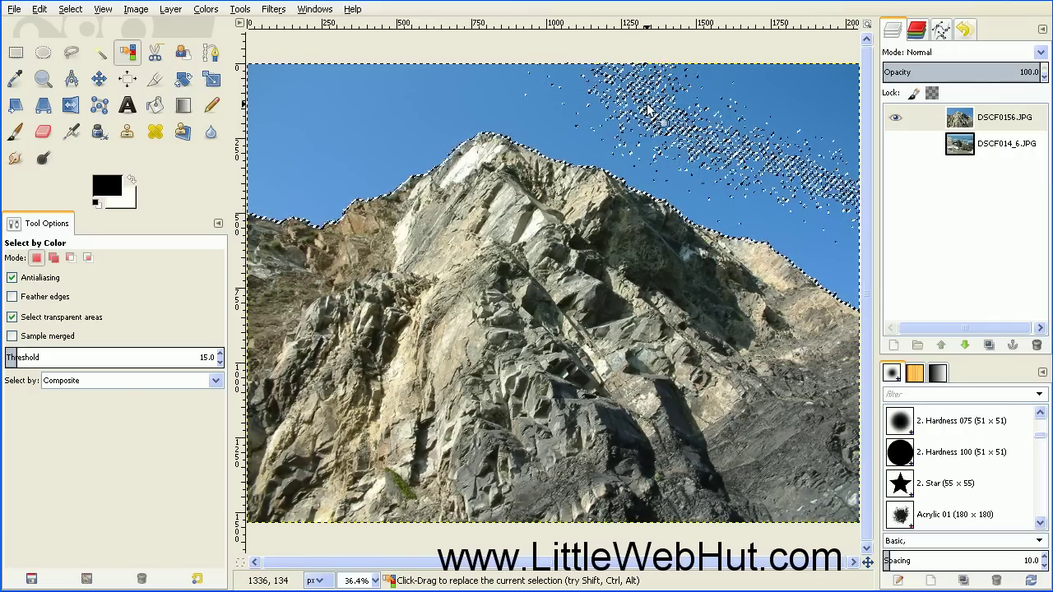
pyautogui.click(26, 357)
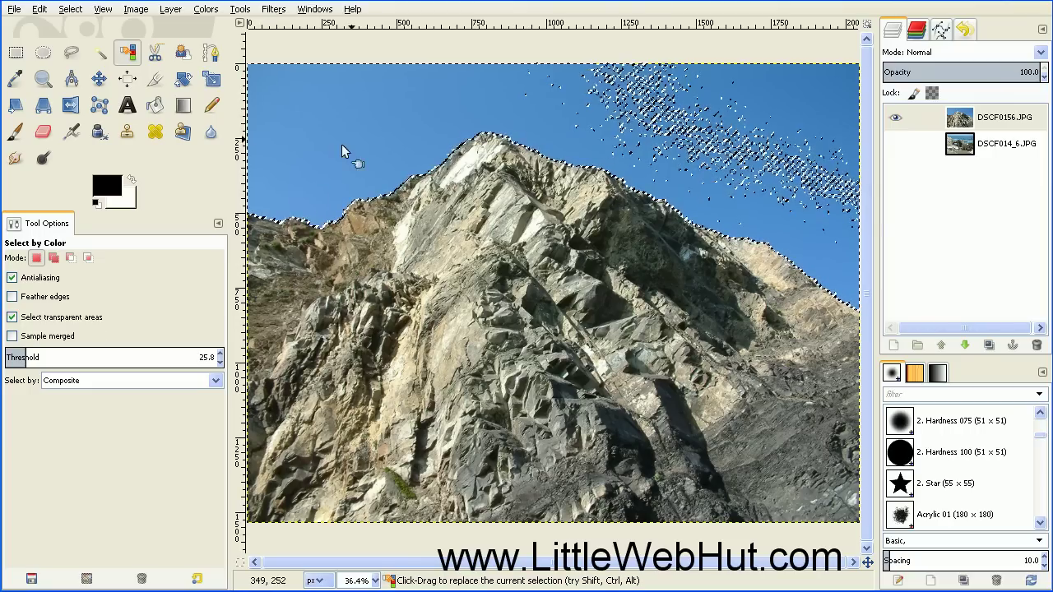
pyautogui.click(375, 131)
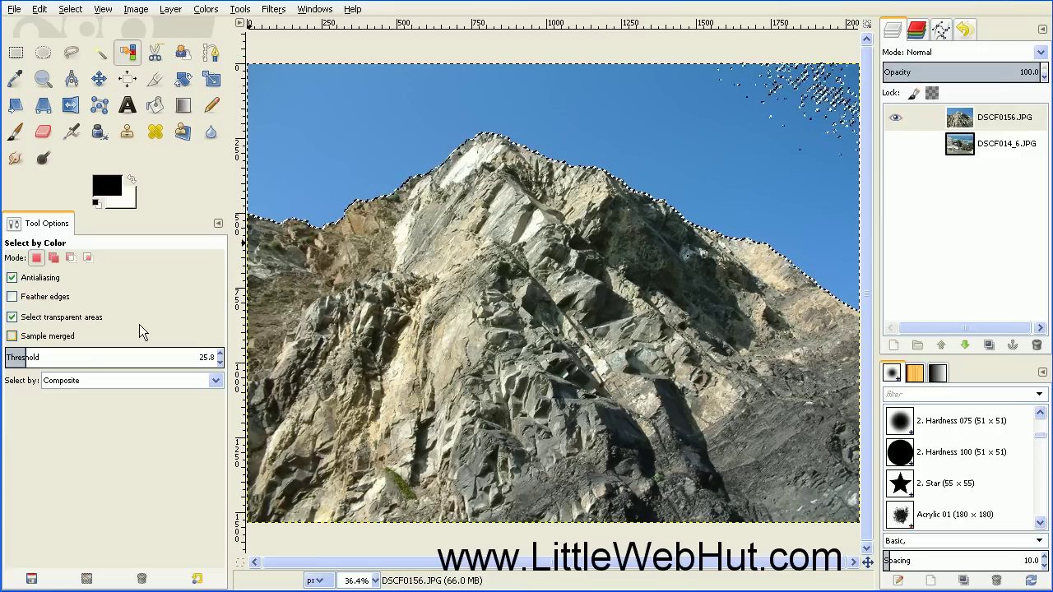
pyautogui.moveTo(43, 359); pyautogui.dragTo(159, 362)
pyautogui.click(370, 135)
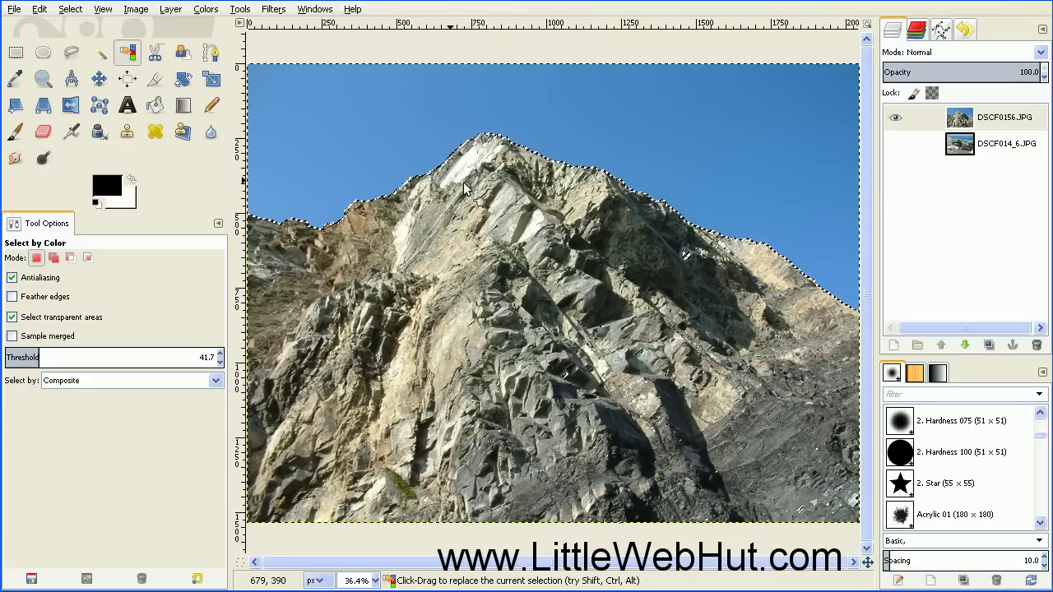
# Erase the selected sky above the mountain using the Hardness 100 brush at size 406.58, and clear the selection.
pyautogui.click(44, 133)
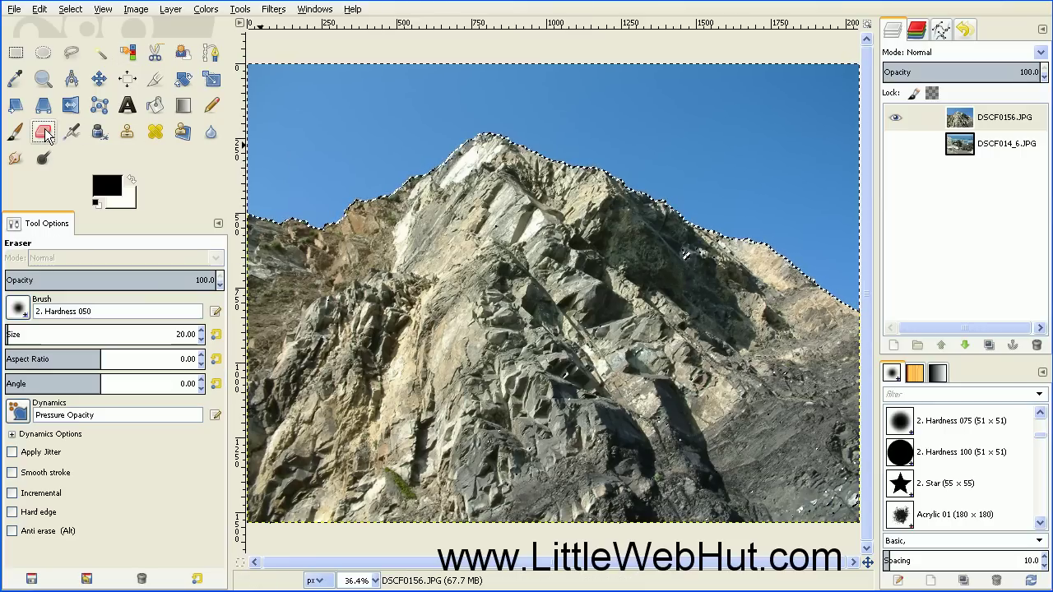
pyautogui.click(19, 309)
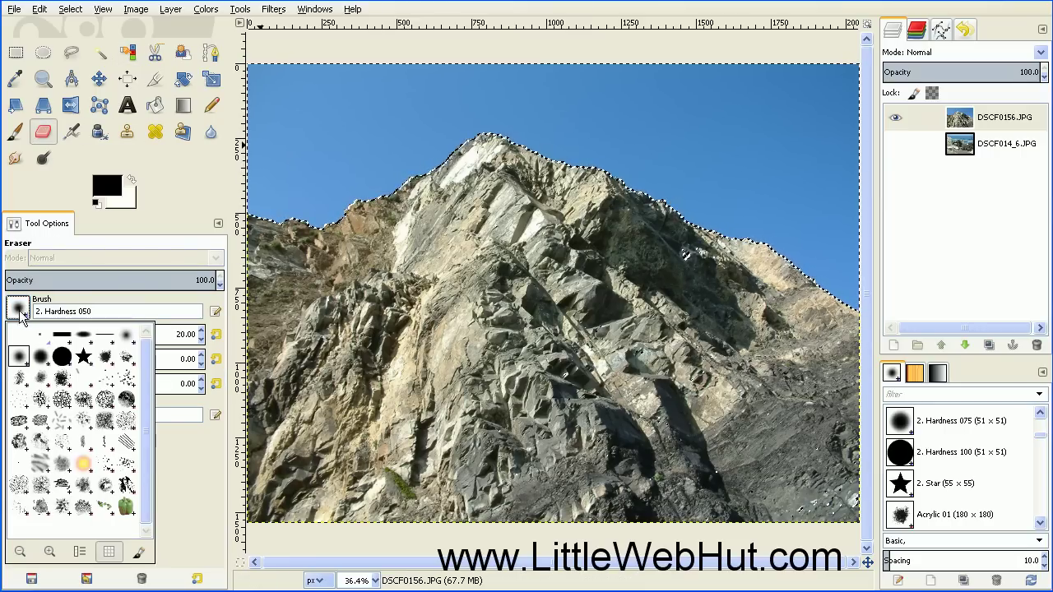
pyautogui.click(63, 356)
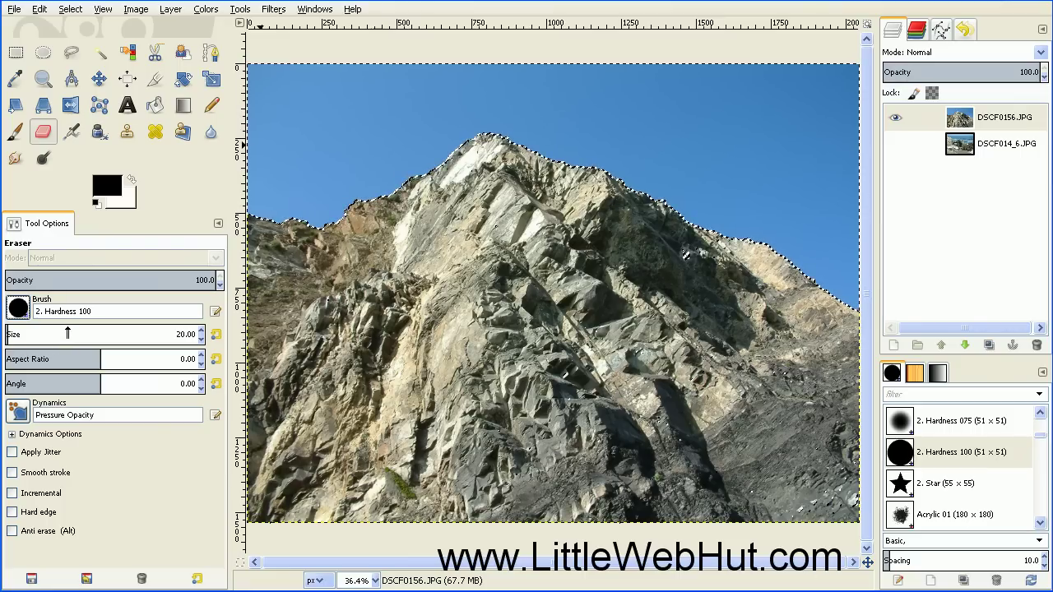
pyautogui.moveTo(67, 334); pyautogui.dragTo(82, 334)
pyautogui.moveTo(282, 163)
pyautogui.mouseDown()
pyautogui.moveTo(307, 185)
pyautogui.moveTo(369, 168)
pyautogui.moveTo(431, 117)
pyautogui.moveTo(276, 95)
pyautogui.moveTo(586, 112)
pyautogui.moveTo(760, 196)
pyautogui.moveTo(862, 271)
pyautogui.moveTo(810, 49)
pyautogui.moveTo(680, 82)
pyautogui.moveTo(699, 145)
pyautogui.mouseUp()
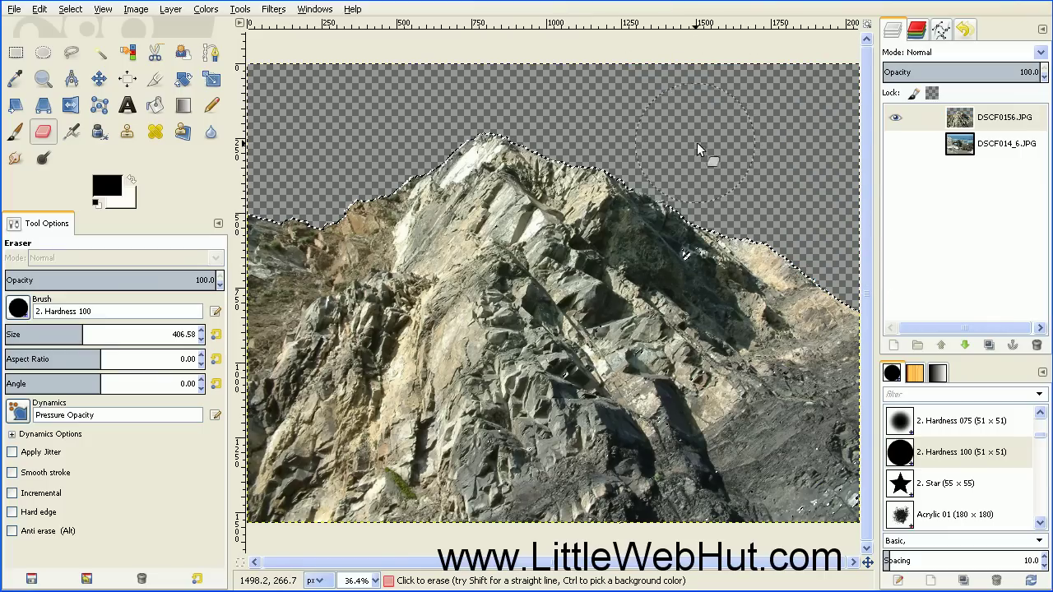
pyautogui.click(70, 9)
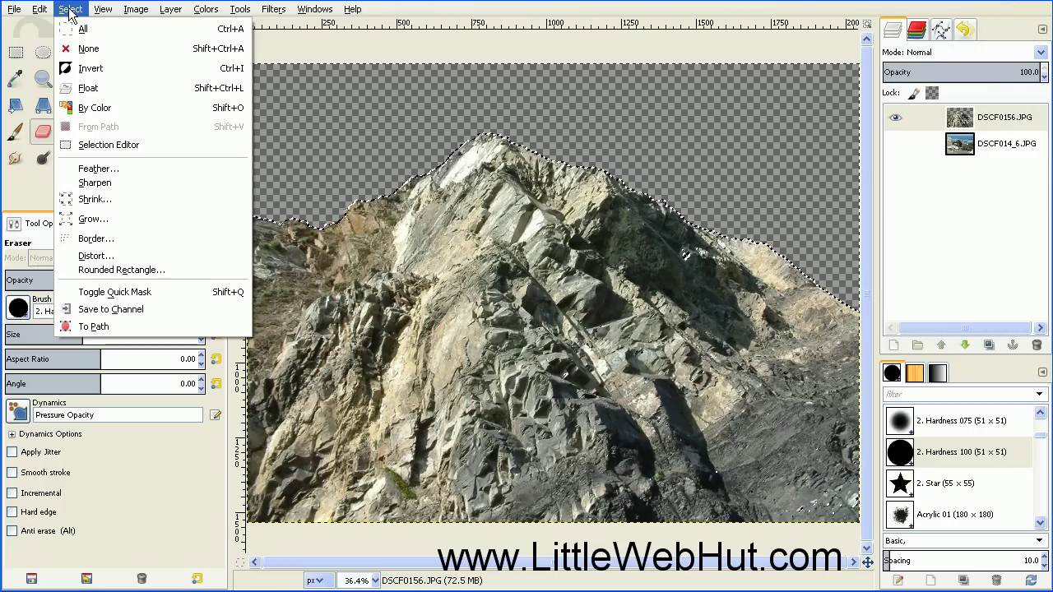
pyautogui.click(88, 49)
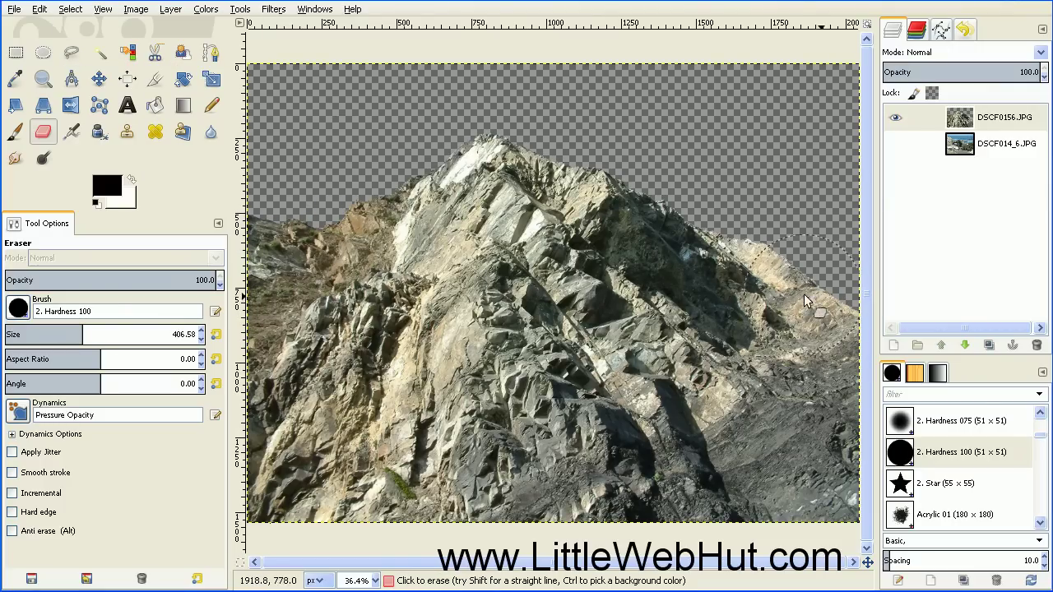
pyautogui.moveTo(822, 277)
pyautogui.mouseDown()
pyautogui.moveTo(772, 211)
pyautogui.moveTo(801, 265)
pyautogui.moveTo(737, 220)
pyautogui.moveTo(804, 205)
pyautogui.moveTo(791, 246)
pyautogui.moveTo(745, 230)
pyautogui.mouseUp()
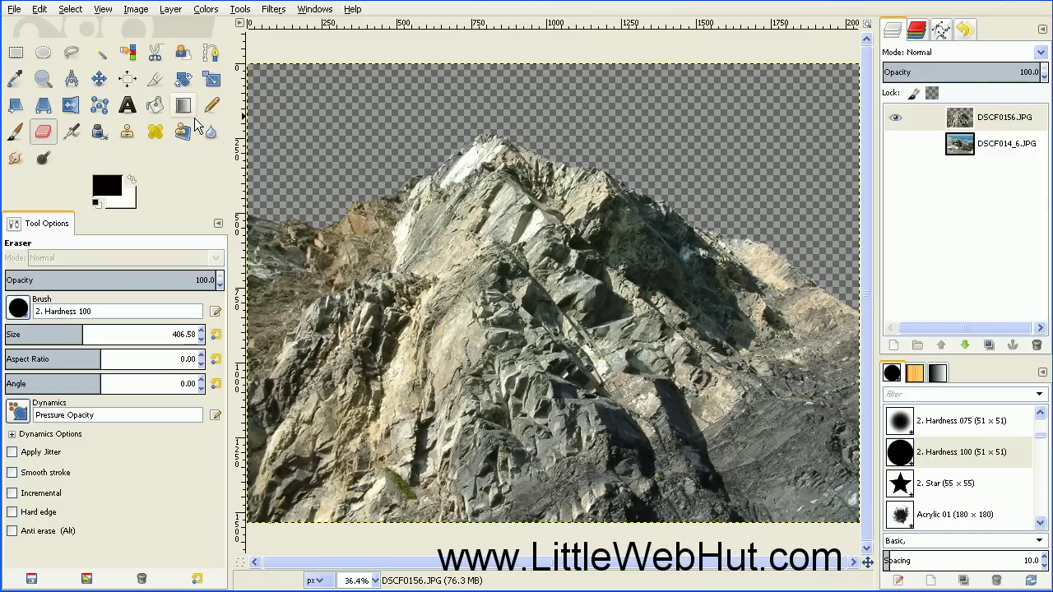
# Clone the brown ridge left of the peak onto the mountain's far right slope using the Hardness 050 brush.
pyautogui.click(126, 133)
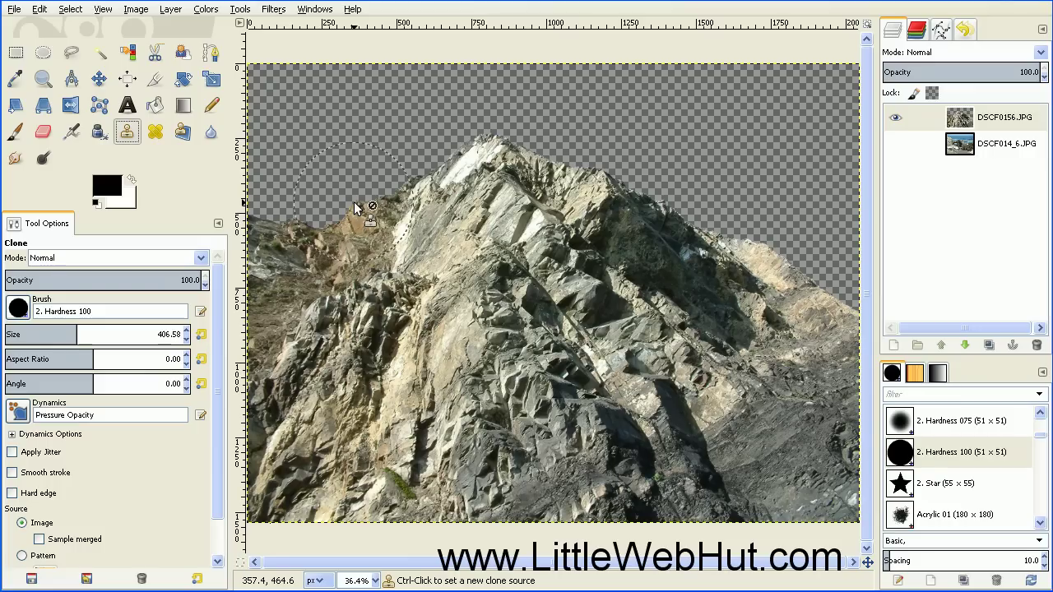
pyautogui.press('ctrl')
pyautogui.keyDown('ctrl'); pyautogui.click(355, 202); pyautogui.keyUp('ctrl')
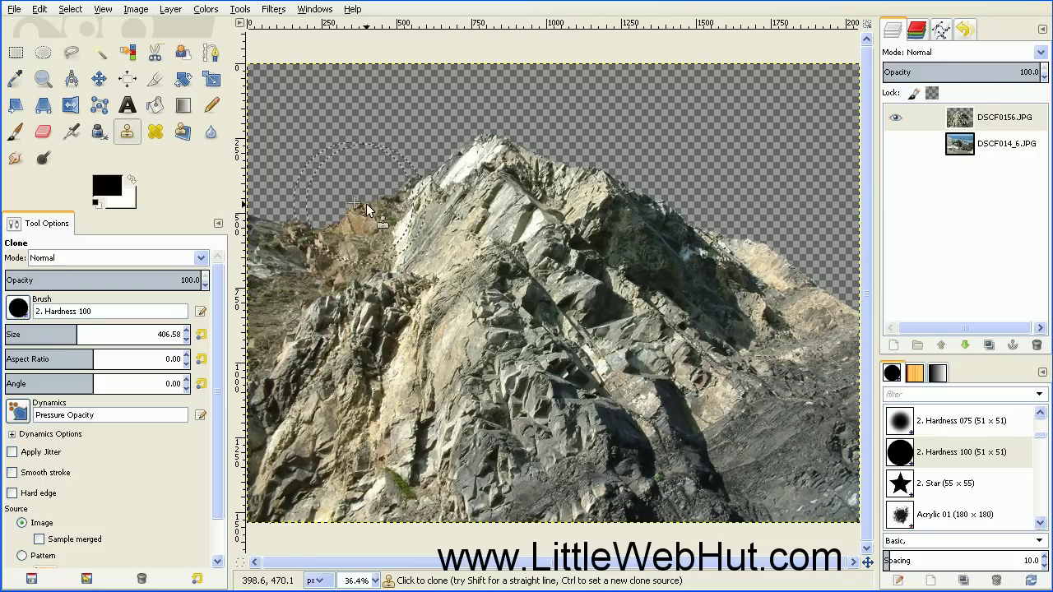
pyautogui.click(18, 309)
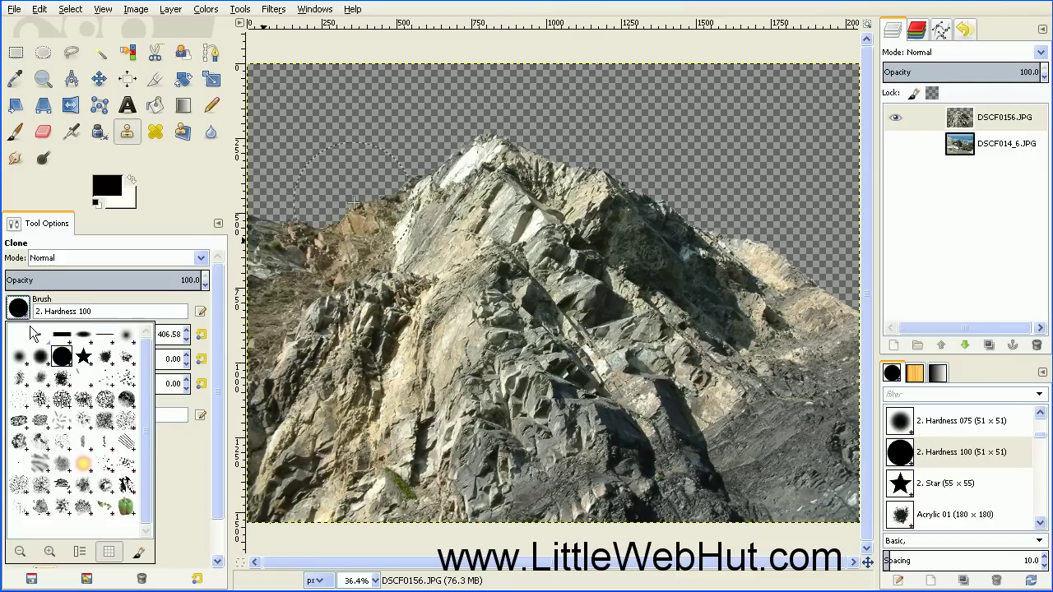
pyautogui.doubleClick(19, 360)
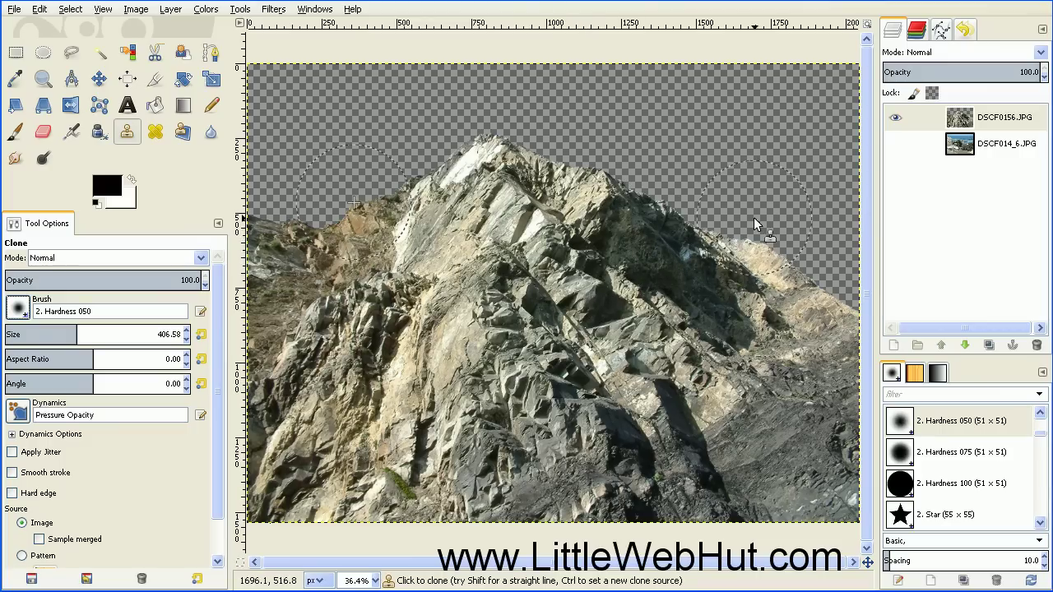
pyautogui.click(802, 213)
pyautogui.moveTo(802, 213)
pyautogui.mouseDown()
pyautogui.moveTo(790, 243)
pyautogui.moveTo(837, 284)
pyautogui.moveTo(847, 212)
pyautogui.moveTo(840, 306)
pyautogui.moveTo(842, 184)
pyautogui.moveTo(842, 239)
pyautogui.mouseUp()
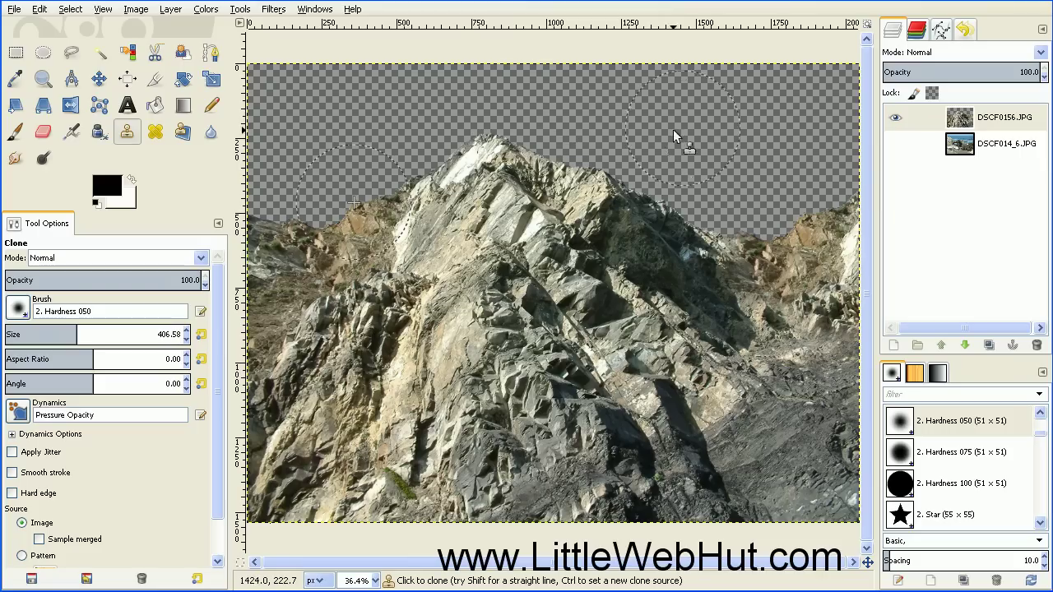
# Move the mountain layer DSCF0156.JPG down about 250 pixels, and show and activate the DSCF014_6.JPG layer.
pyautogui.click(99, 78)
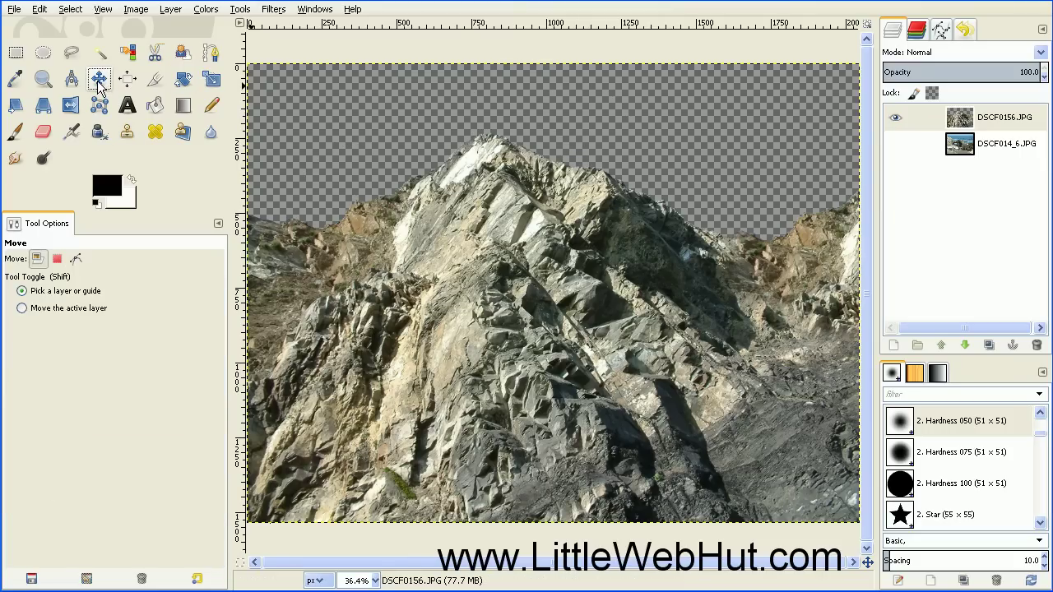
pyautogui.click(506, 249)
pyautogui.moveTo(506, 246); pyautogui.dragTo(504, 322)
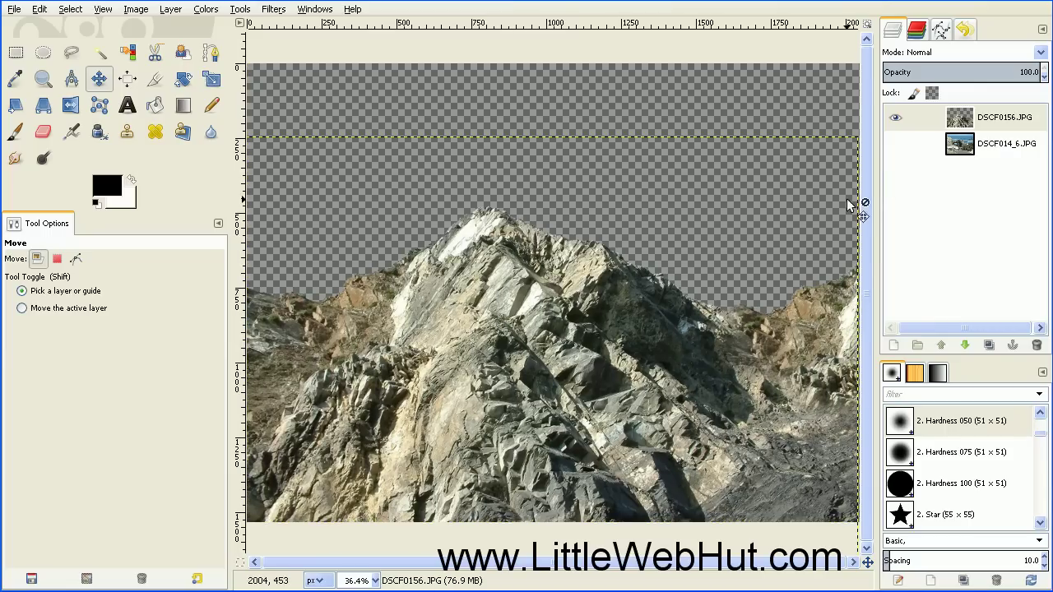
pyautogui.click(894, 143)
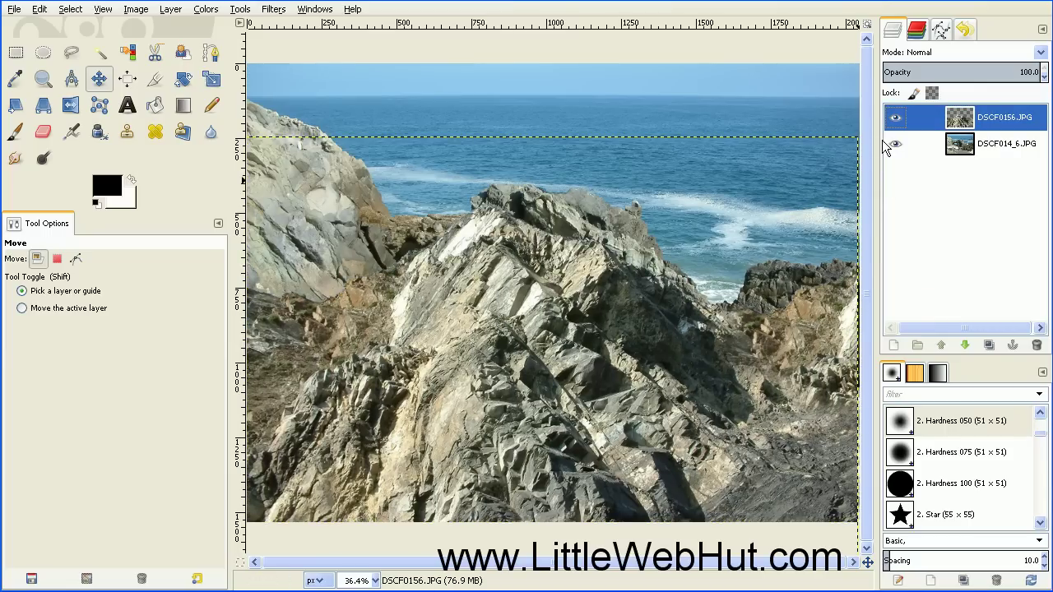
pyautogui.click(935, 145)
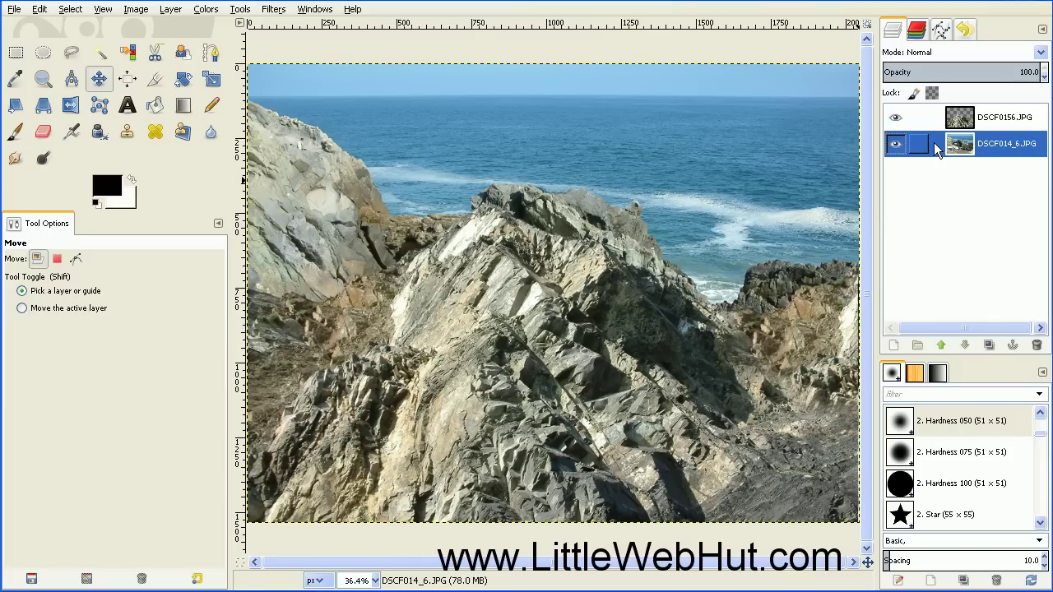
# Raise the DSCF014_6.JPG layer to the top and move it down about 480 pixels at 69.3 opacity, then restore the opacity to 100.
pyautogui.click(941, 346)
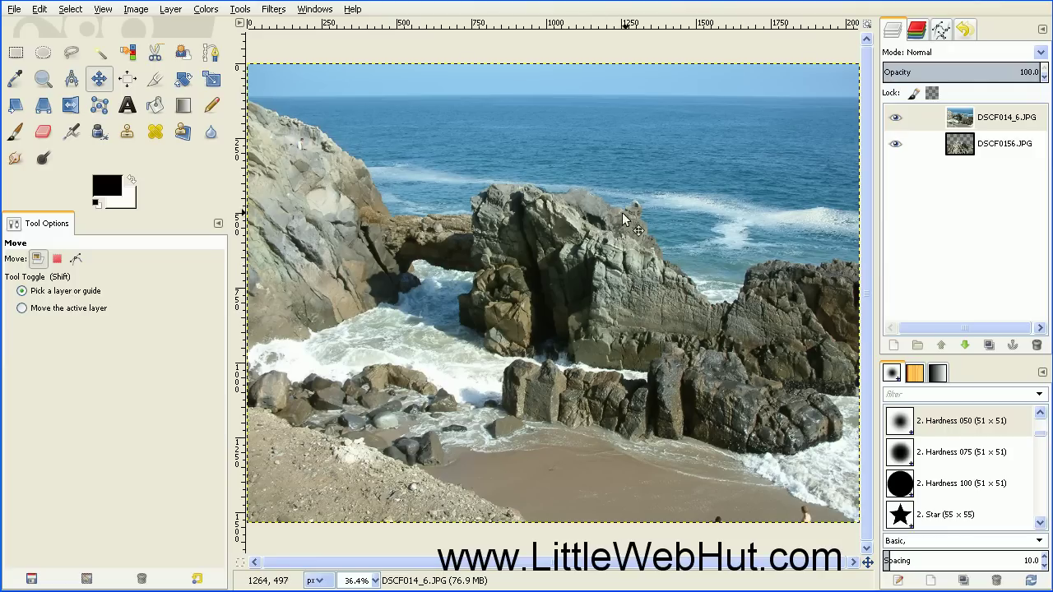
pyautogui.click(992, 72)
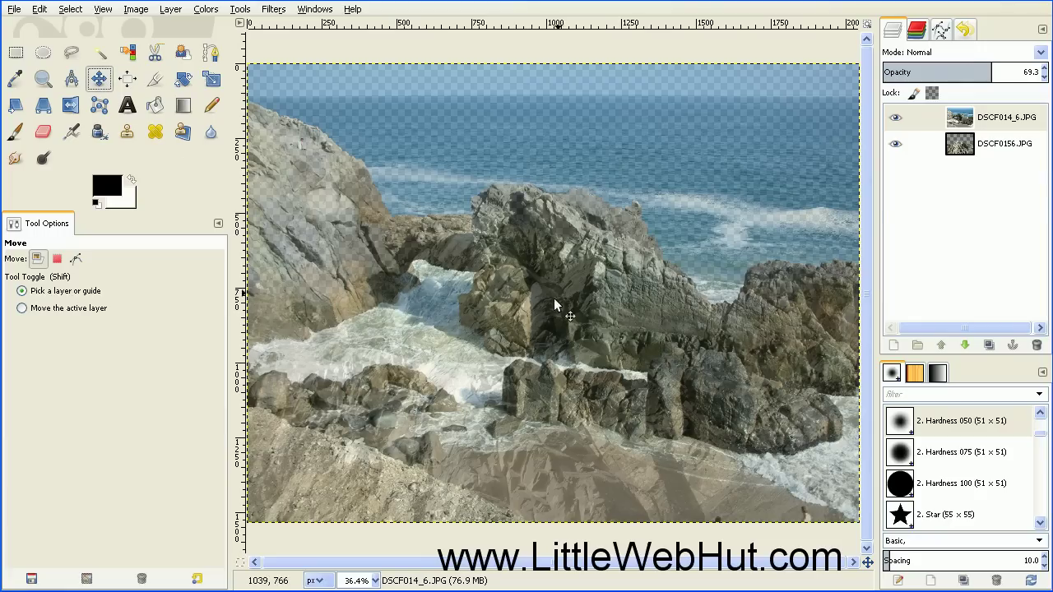
pyautogui.moveTo(565, 253); pyautogui.dragTo(564, 398)
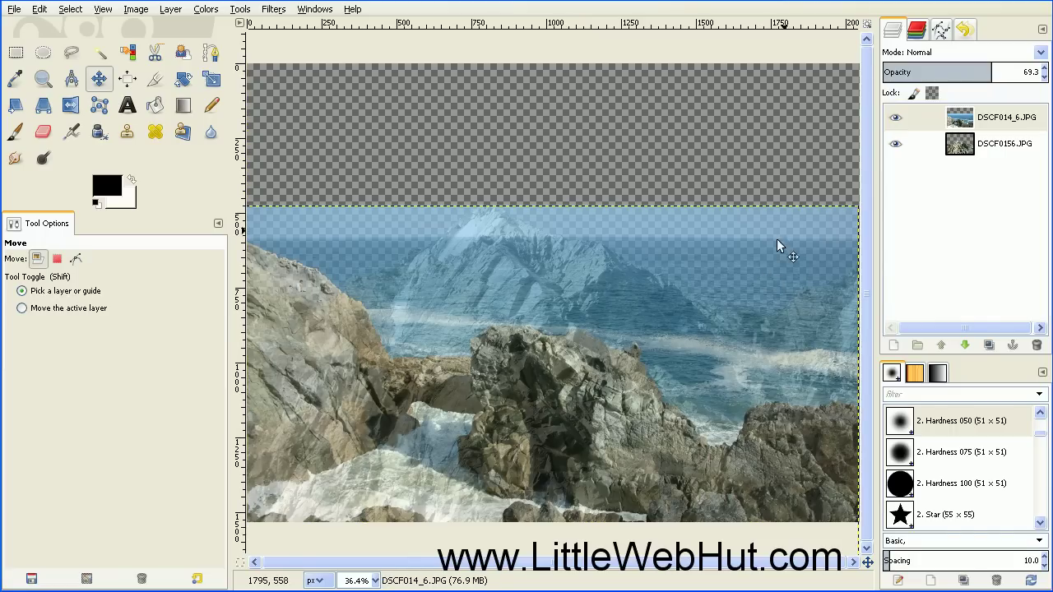
pyautogui.moveTo(991, 73); pyautogui.dragTo(1043, 73)
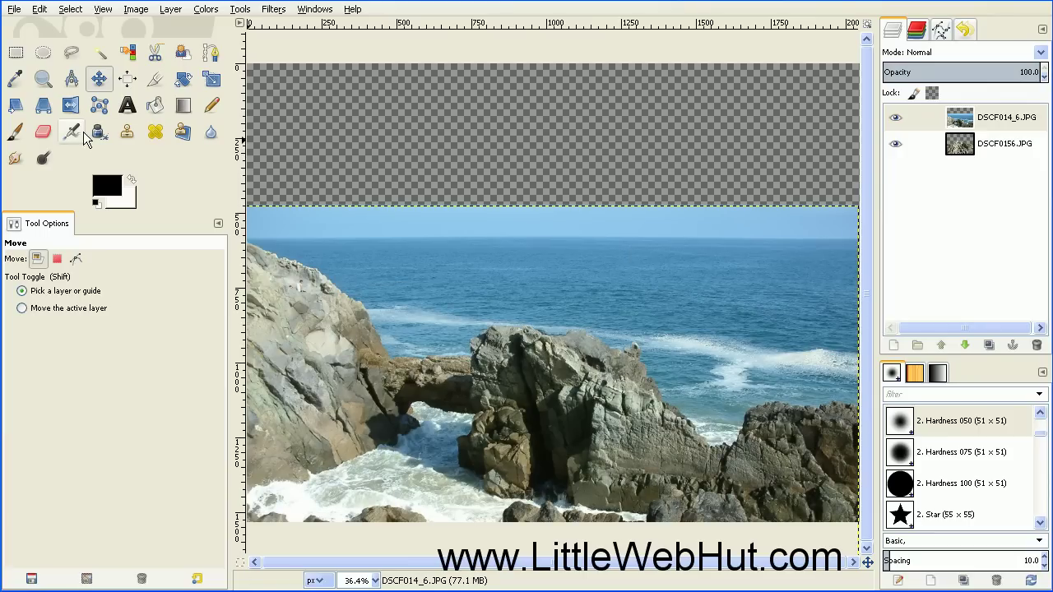
# Erase the sky and distant sea from the seashore layer with the Hardness 050 brush, uncovering the mountain, and merge it down into DSCF0156.JPG.
pyautogui.click(42, 132)
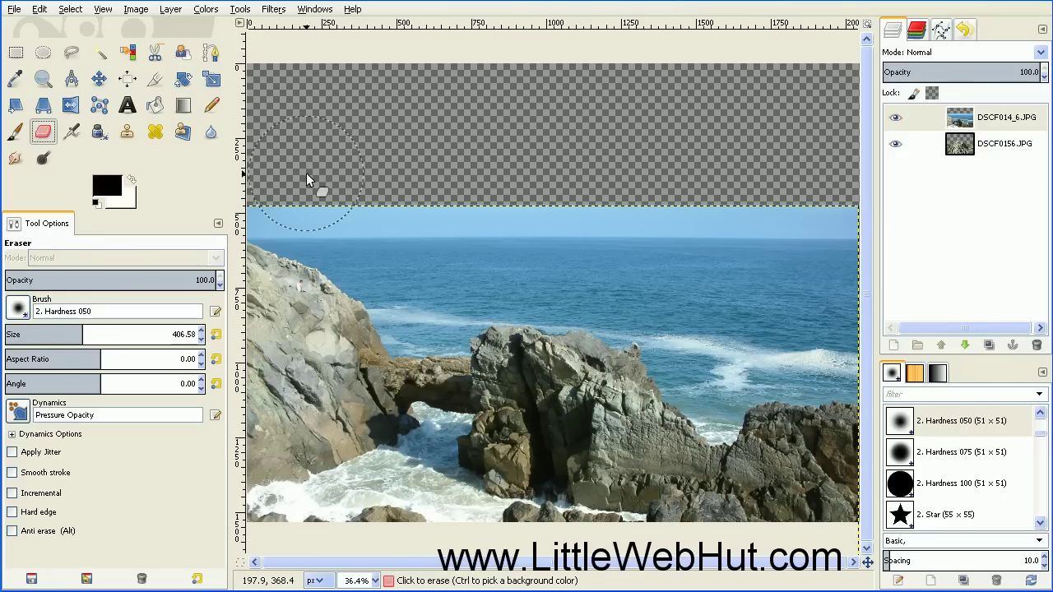
pyautogui.moveTo(571, 197)
pyautogui.mouseDown()
pyautogui.moveTo(597, 206)
pyautogui.moveTo(553, 218)
pyautogui.moveTo(574, 222)
pyautogui.moveTo(523, 214)
pyautogui.moveTo(723, 243)
pyautogui.moveTo(681, 243)
pyautogui.moveTo(819, 242)
pyautogui.moveTo(729, 259)
pyautogui.moveTo(818, 267)
pyautogui.moveTo(844, 290)
pyautogui.moveTo(801, 291)
pyautogui.moveTo(841, 303)
pyautogui.moveTo(689, 295)
pyautogui.moveTo(812, 244)
pyautogui.moveTo(676, 275)
pyautogui.moveTo(675, 290)
pyautogui.moveTo(690, 289)
pyautogui.moveTo(603, 287)
pyautogui.moveTo(514, 270)
pyautogui.moveTo(586, 276)
pyautogui.moveTo(458, 261)
pyautogui.moveTo(526, 278)
pyautogui.moveTo(410, 263)
pyautogui.moveTo(431, 261)
pyautogui.moveTo(290, 258)
pyautogui.moveTo(394, 263)
pyautogui.moveTo(246, 222)
pyautogui.moveTo(303, 207)
pyautogui.moveTo(257, 207)
pyautogui.moveTo(827, 205)
pyautogui.moveTo(775, 223)
pyautogui.moveTo(791, 255)
pyautogui.moveTo(661, 279)
pyautogui.moveTo(248, 258)
pyautogui.moveTo(292, 253)
pyautogui.moveTo(223, 275)
pyautogui.moveTo(248, 256)
pyautogui.moveTo(321, 280)
pyautogui.mouseUp()
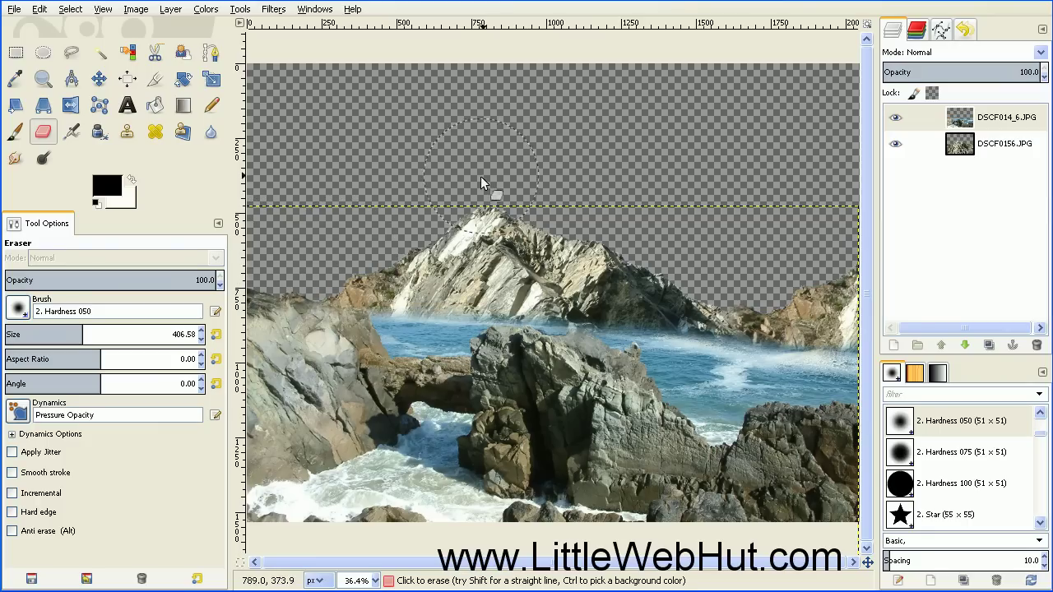
pyautogui.rightClick(901, 116)
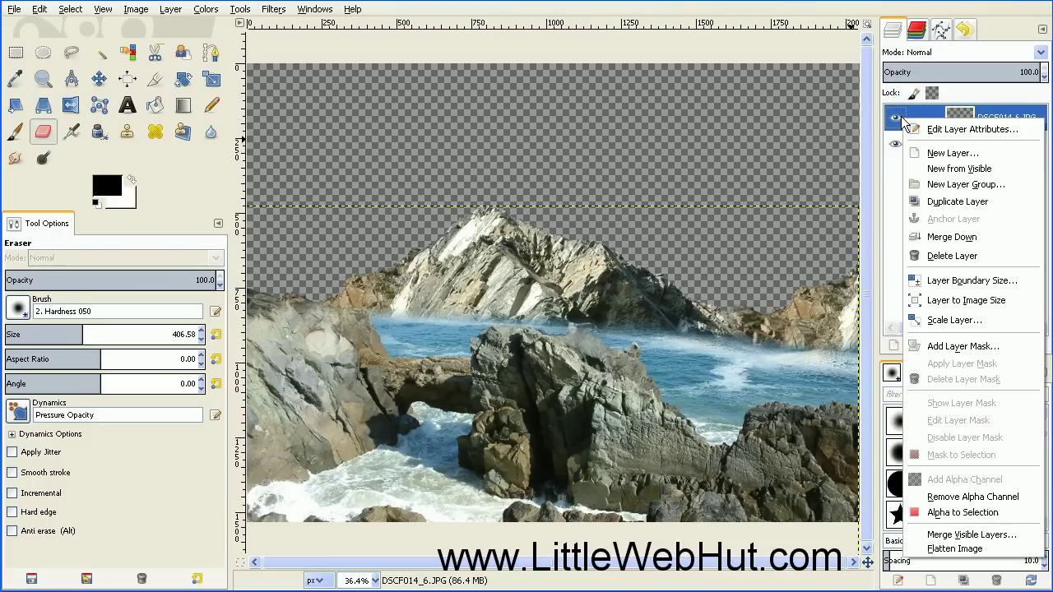
pyautogui.click(922, 237)
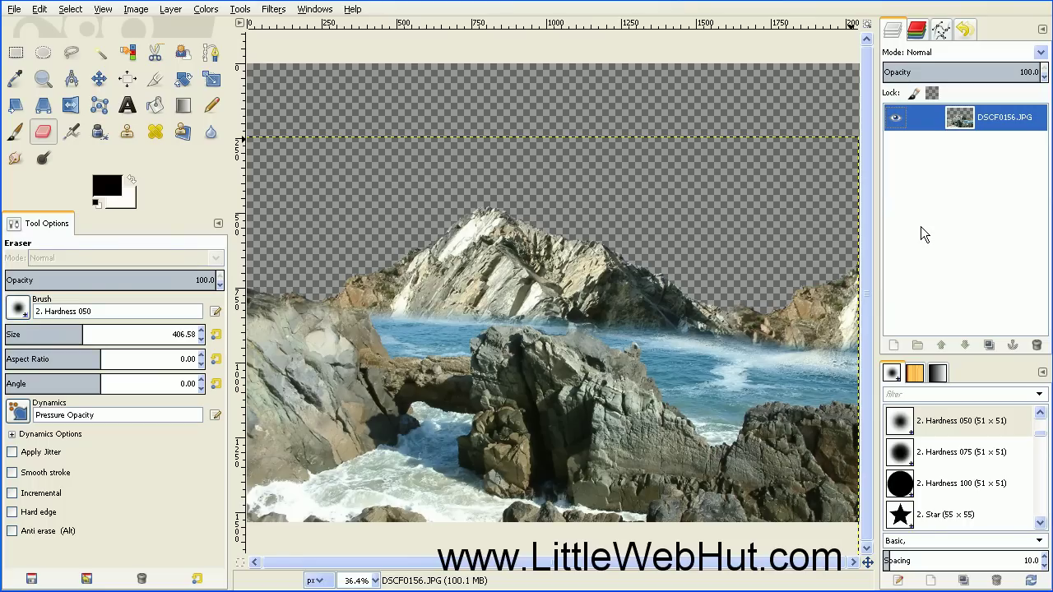
# Hide the merged landscape layer and add a 2048 × 1536 px layer filled with the black foreground color.
pyautogui.click(894, 122)
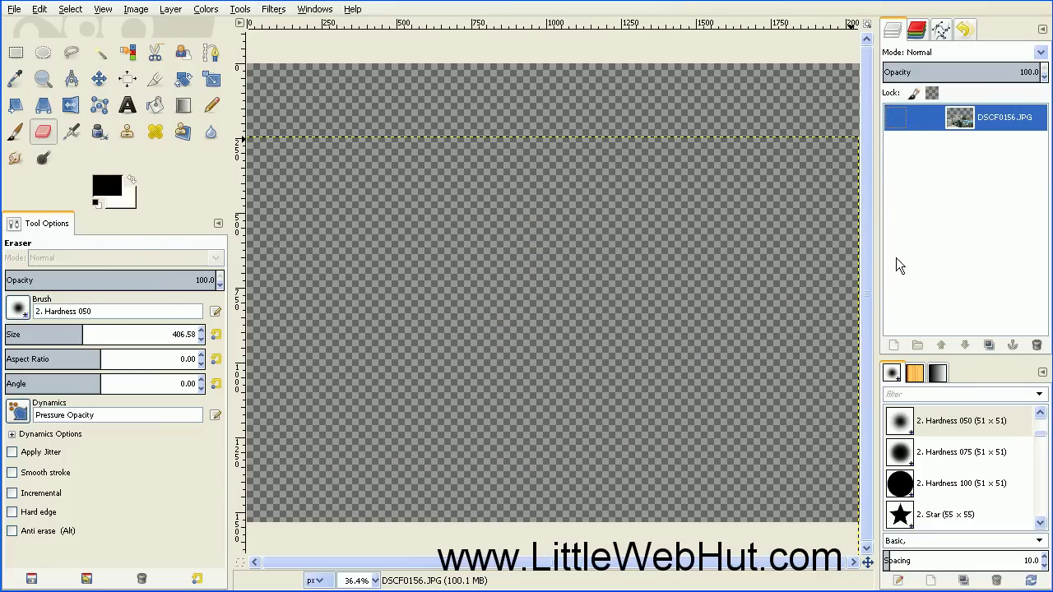
pyautogui.click(894, 346)
pyautogui.moveTo(0, 0); pyautogui.dragTo(319, 59)
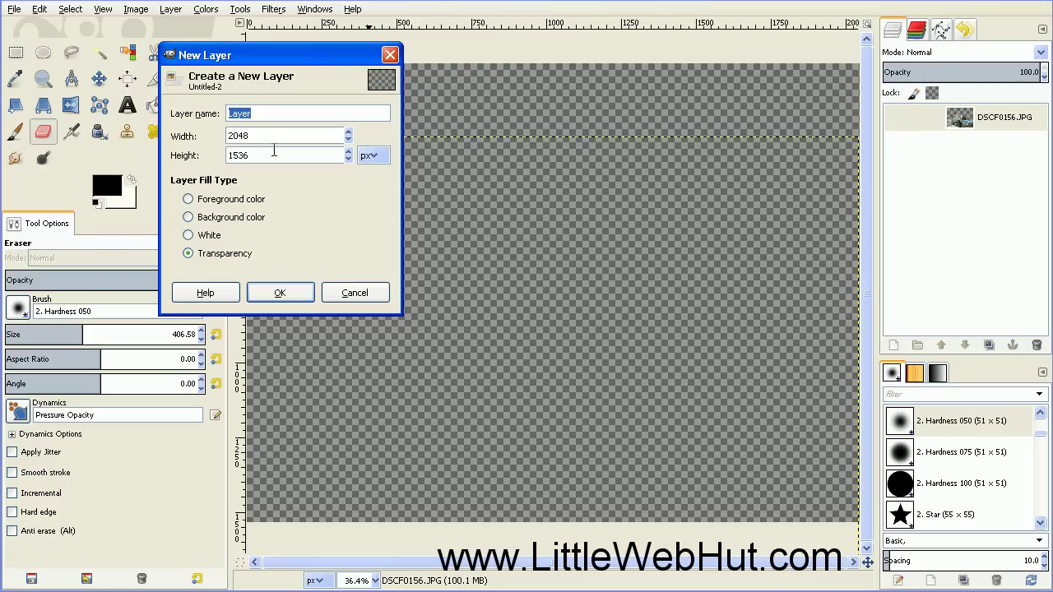
pyautogui.click(188, 200)
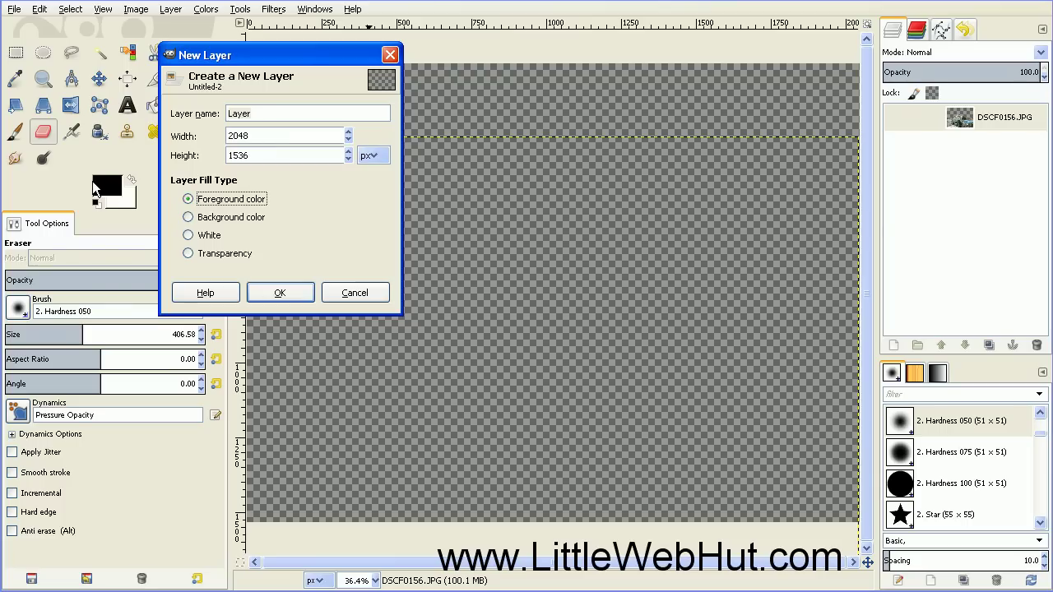
pyautogui.click(281, 294)
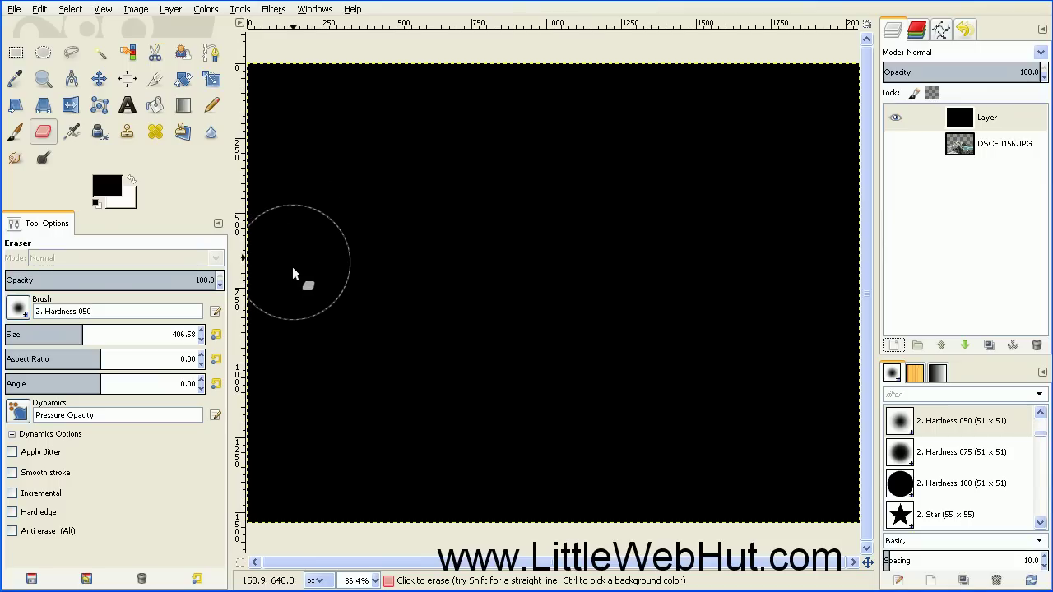
# Apply HSV Noise to the black layer with Value set to 255.
pyautogui.click(275, 10)
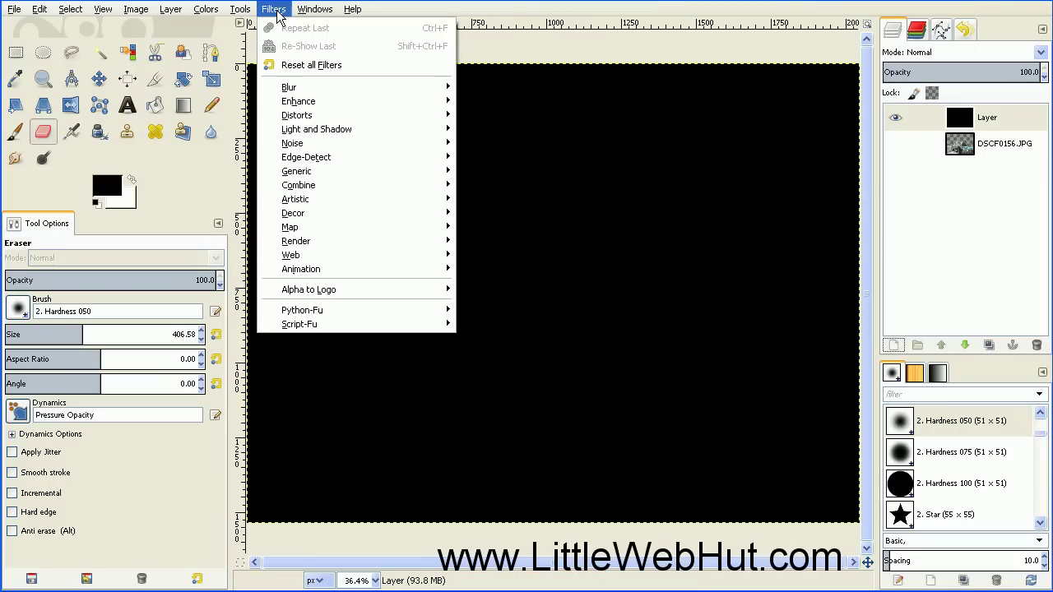
pyautogui.moveTo(334, 145)
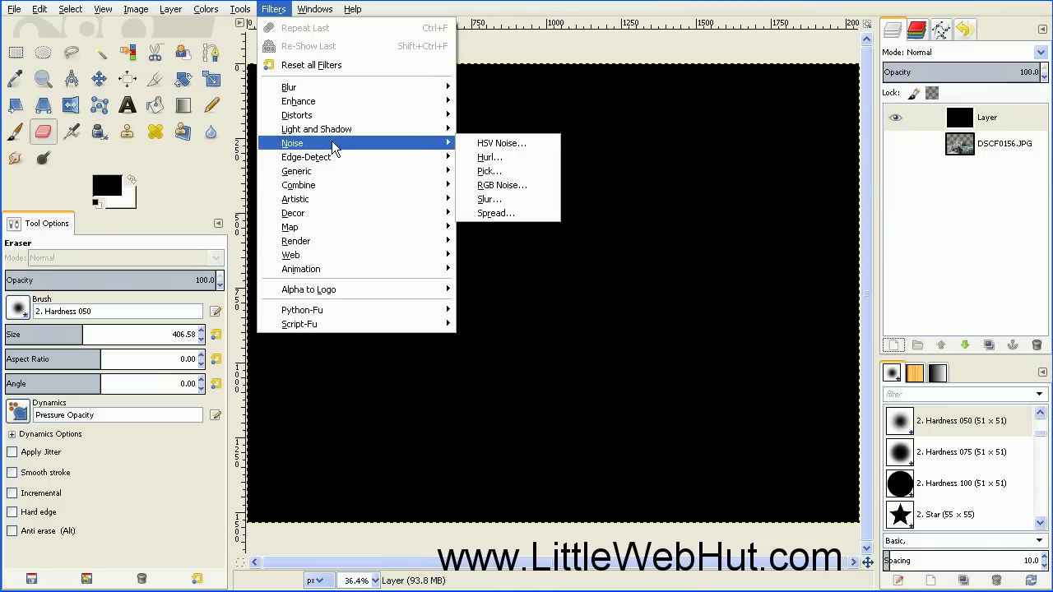
pyautogui.click(502, 143)
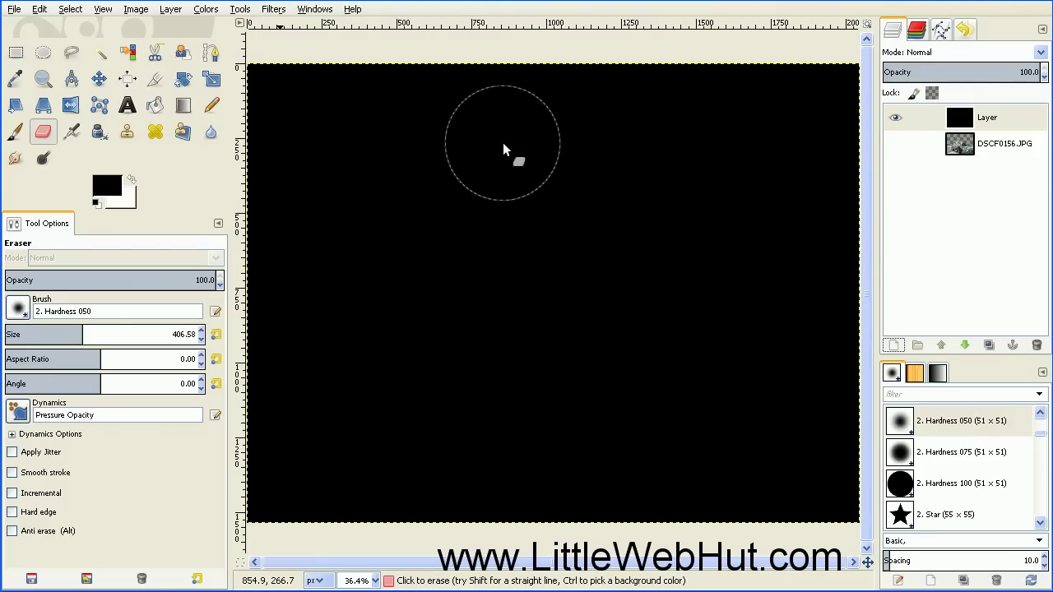
pyautogui.moveTo(92, 16); pyautogui.dragTo(182, 56)
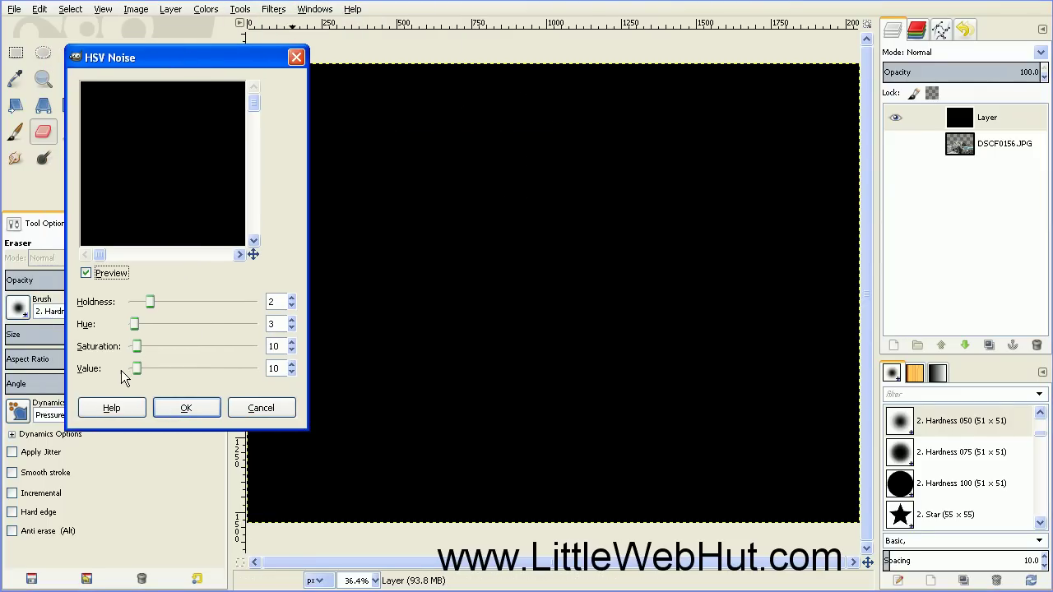
pyautogui.moveTo(138, 369); pyautogui.dragTo(266, 384)
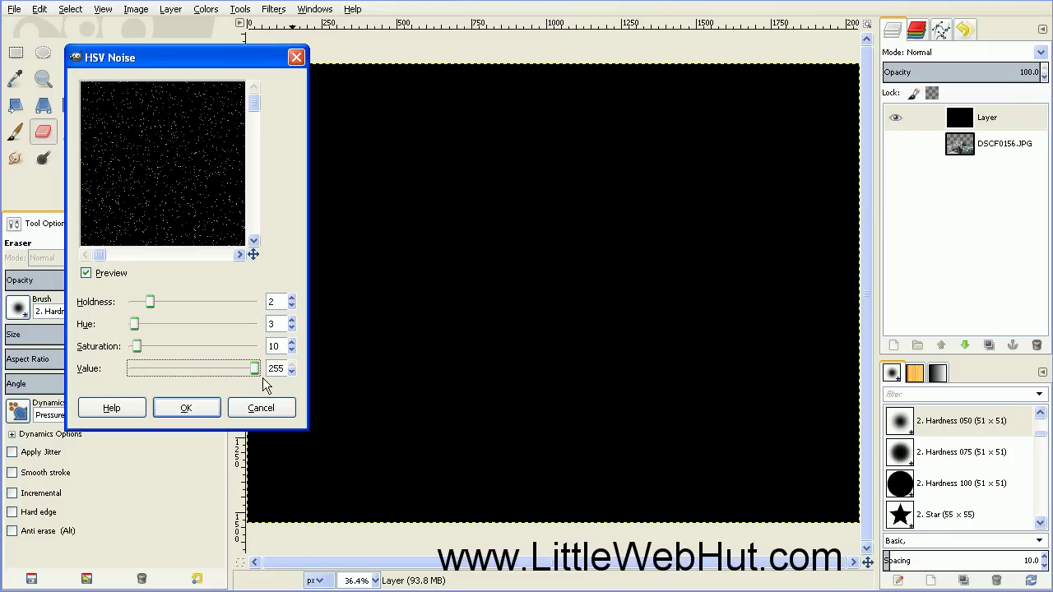
pyautogui.click(187, 407)
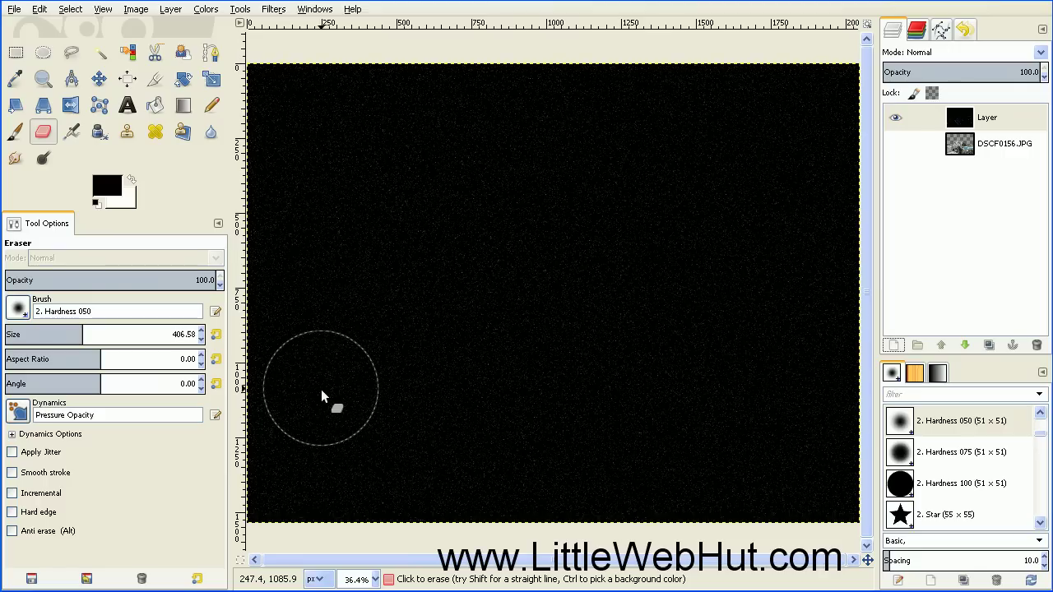
# Apply the Sparkle filter with its default settings to the noise layer to create stars.
pyautogui.click(276, 12)
pyautogui.moveTo(355, 155)
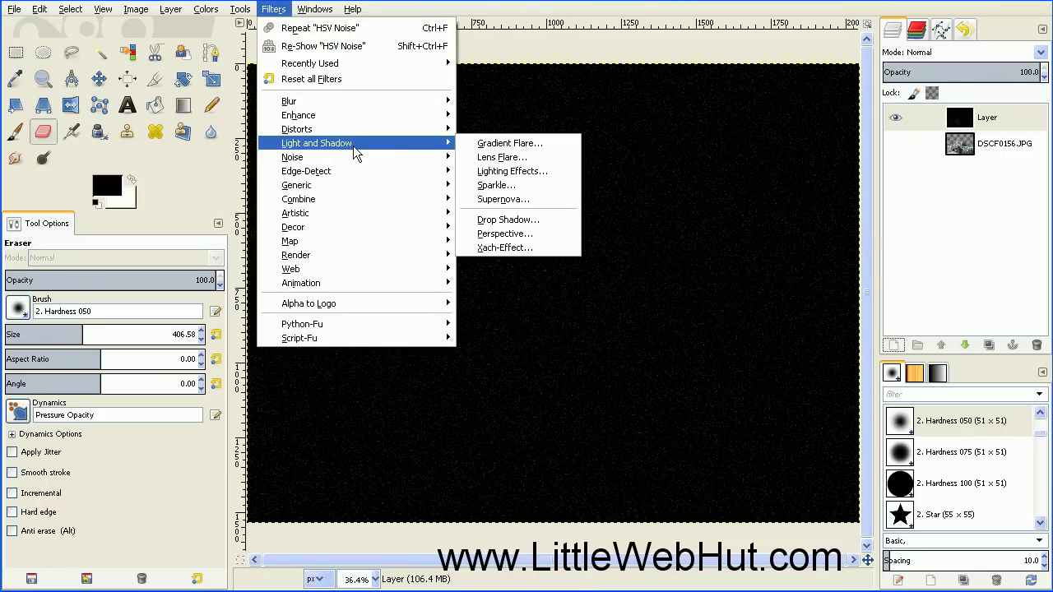
pyautogui.click(490, 186)
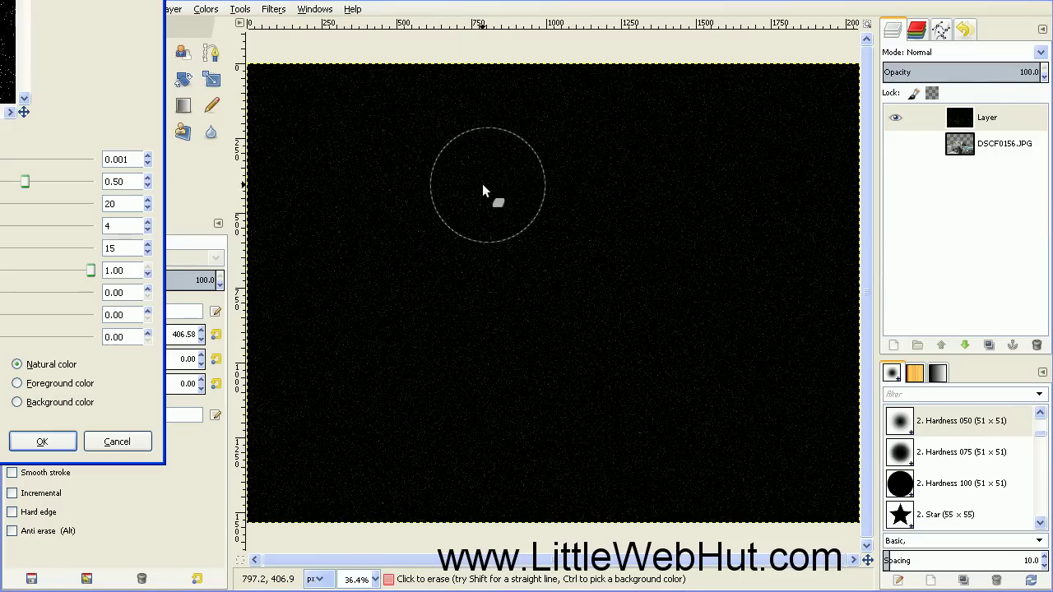
pyautogui.moveTo(251, 17); pyautogui.dragTo(264, 14)
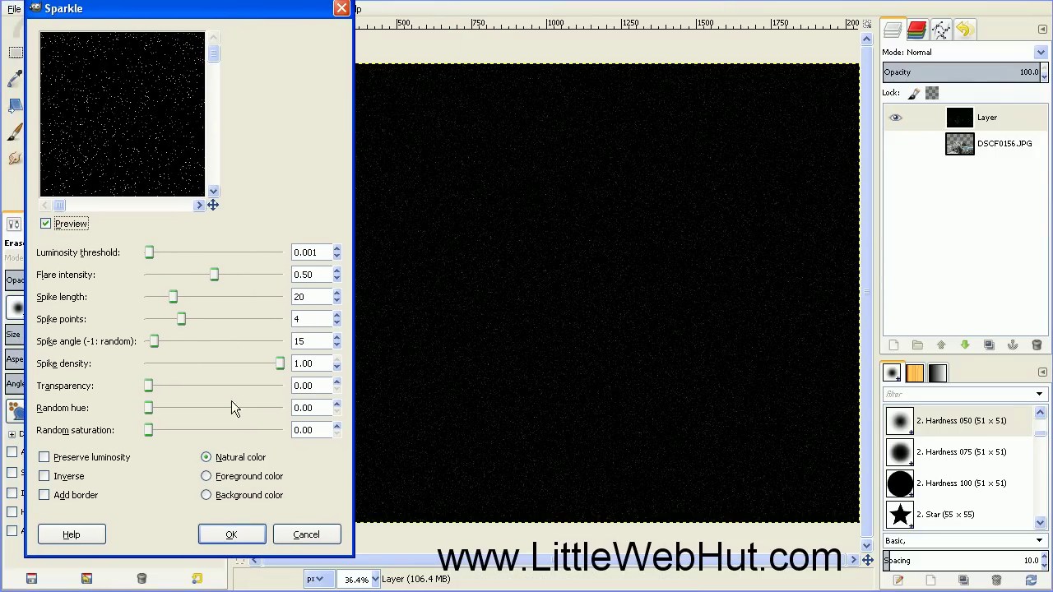
pyautogui.click(237, 535)
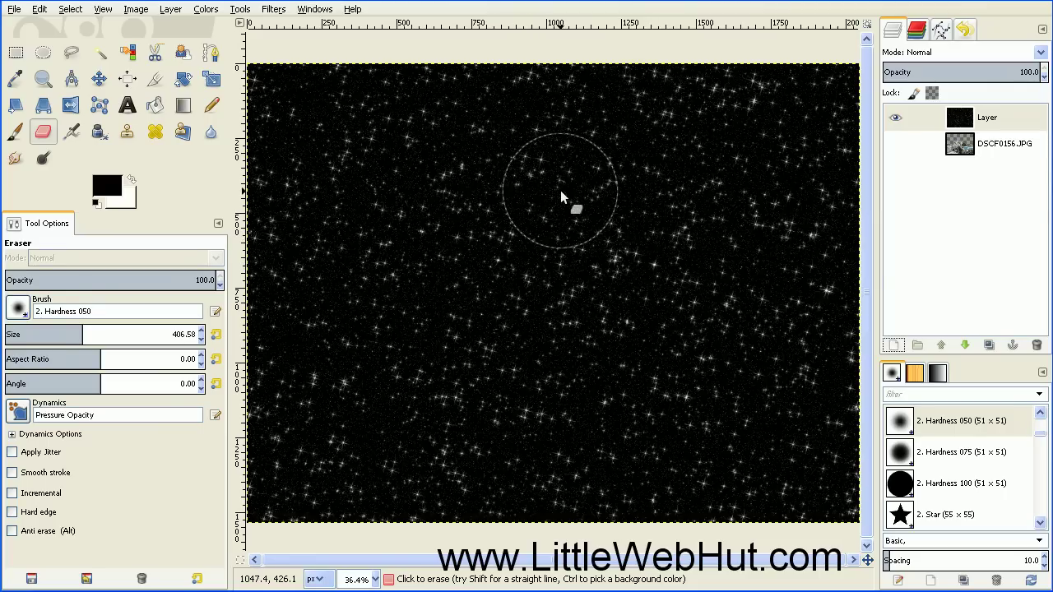
# Add a second 2048 × 1536 px layer filled with the foreground color above the star layer.
pyautogui.click(895, 346)
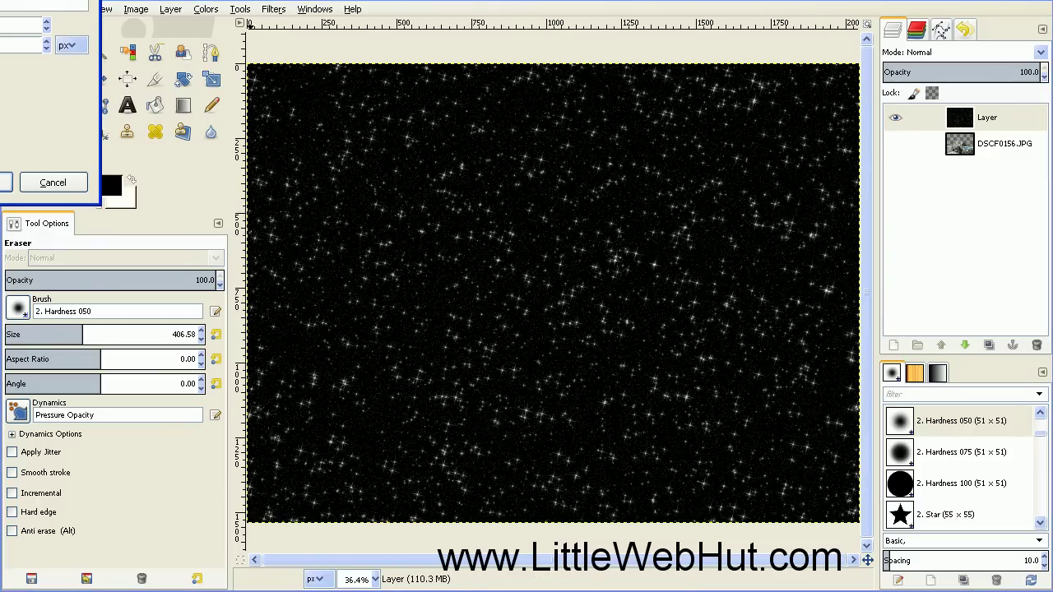
pyautogui.moveTo(235, 66); pyautogui.dragTo(247, 37)
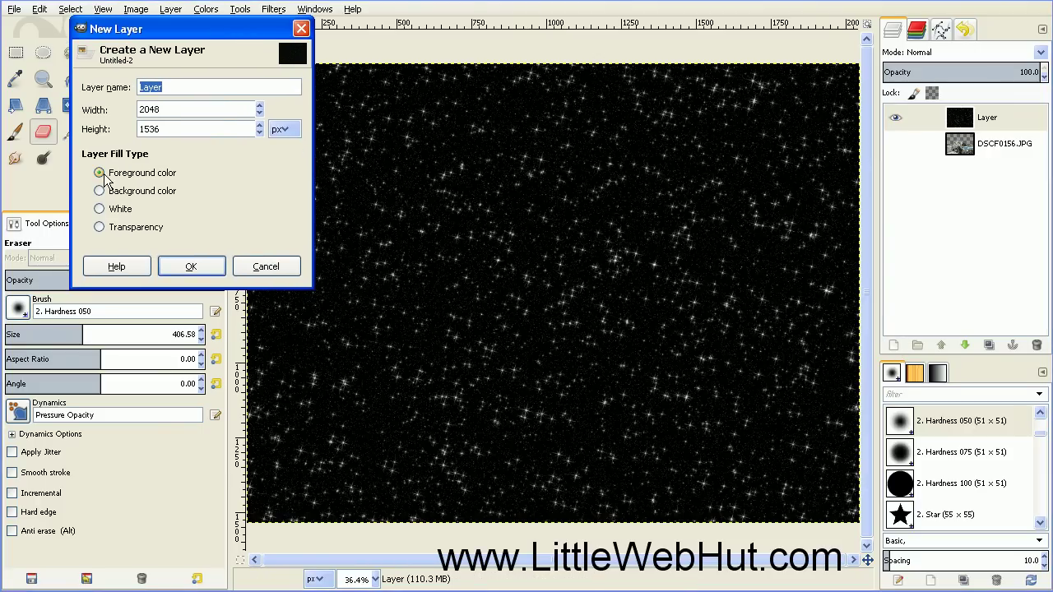
pyautogui.click(193, 266)
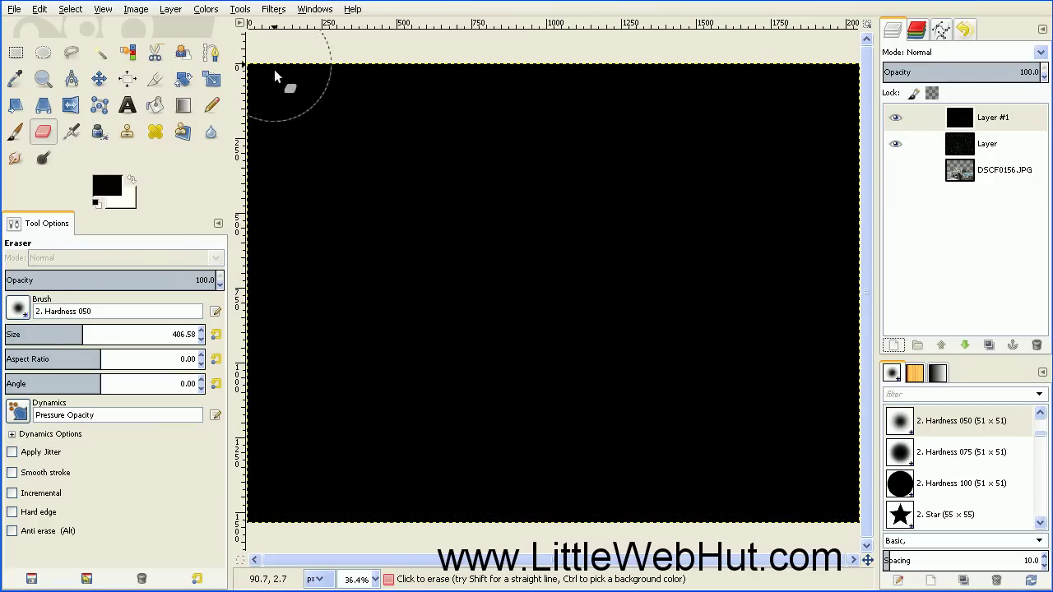
# Render Difference Clouds on the new black layer with Detail 1 and X and Y size 4.0.
pyautogui.click(274, 10)
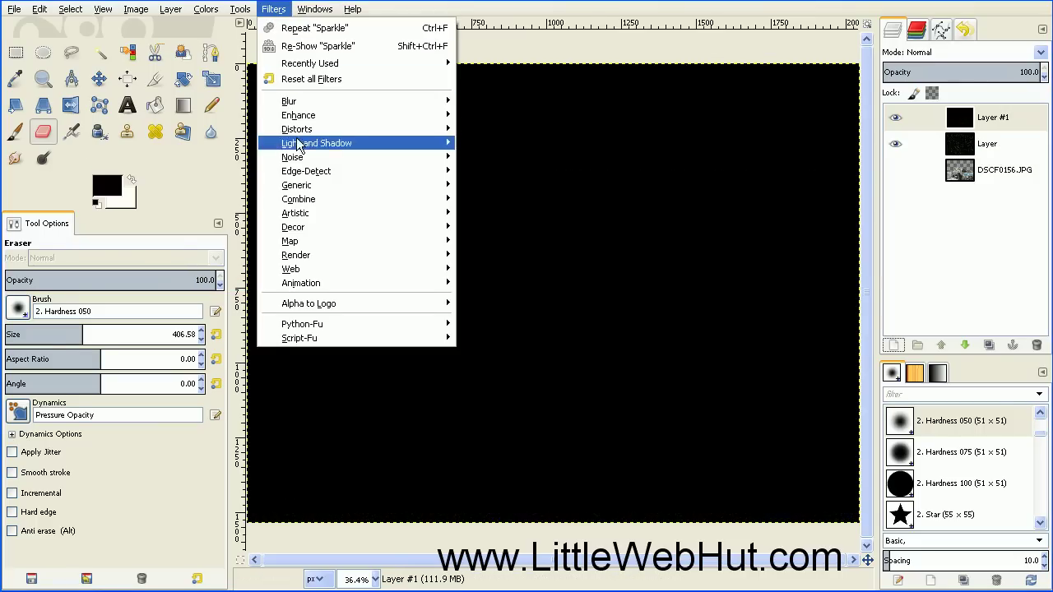
pyautogui.moveTo(309, 261)
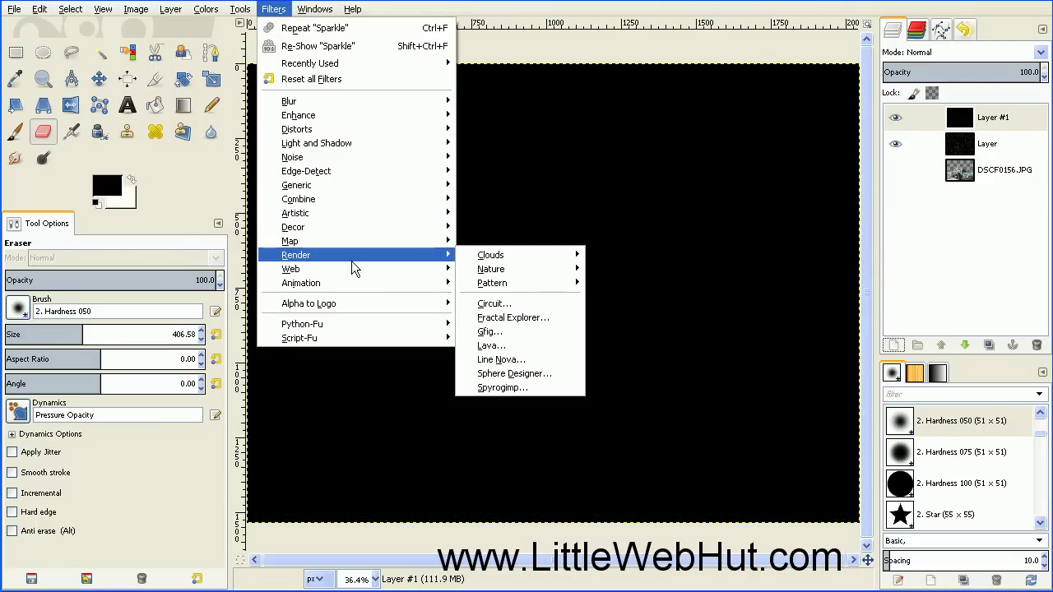
pyautogui.moveTo(486, 260)
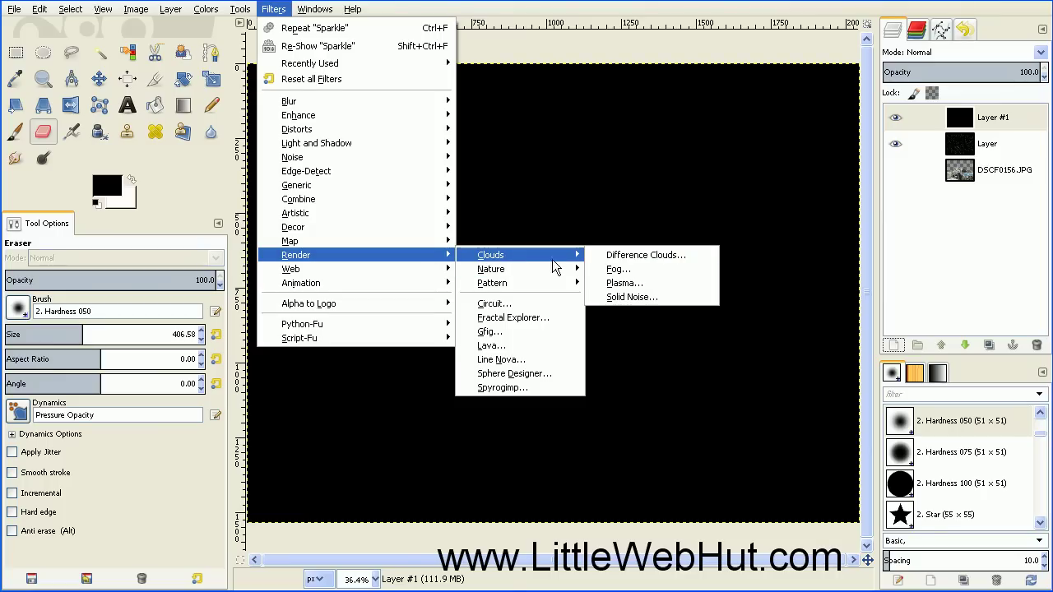
pyautogui.click(630, 260)
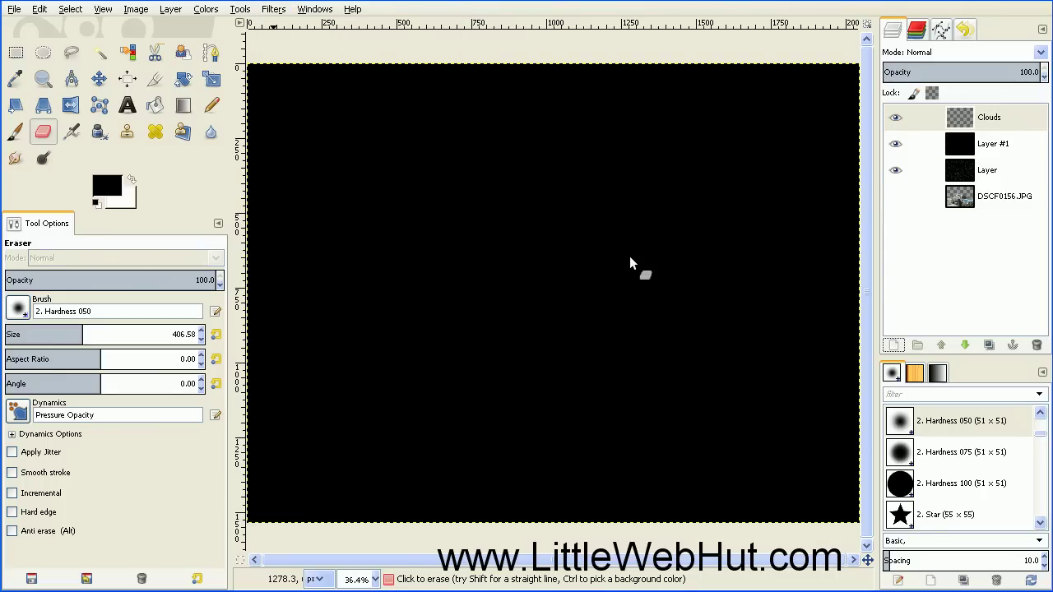
pyautogui.moveTo(272, 60); pyautogui.dragTo(332, 59)
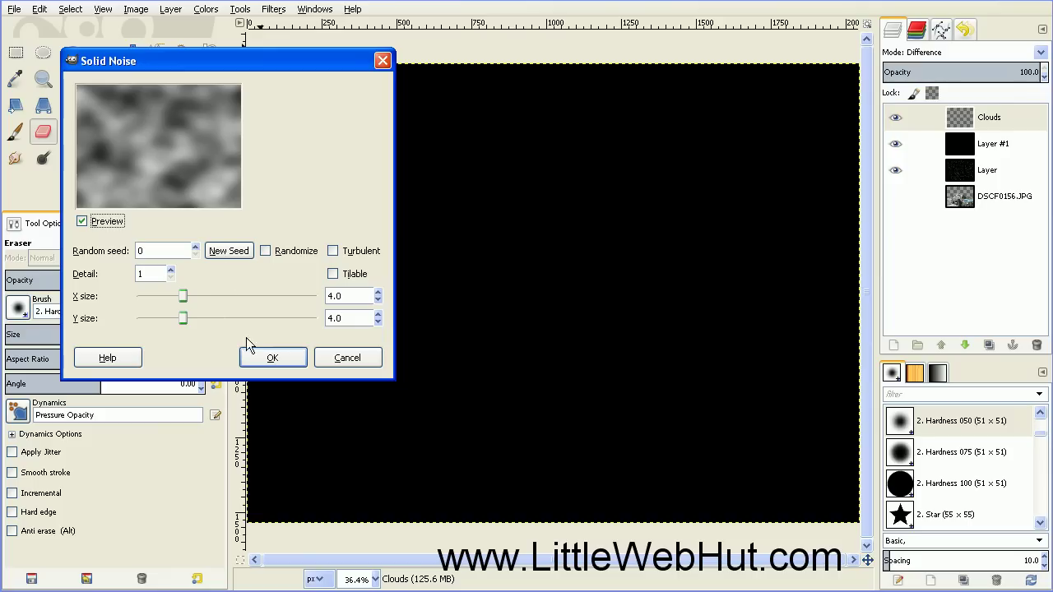
pyautogui.click(276, 359)
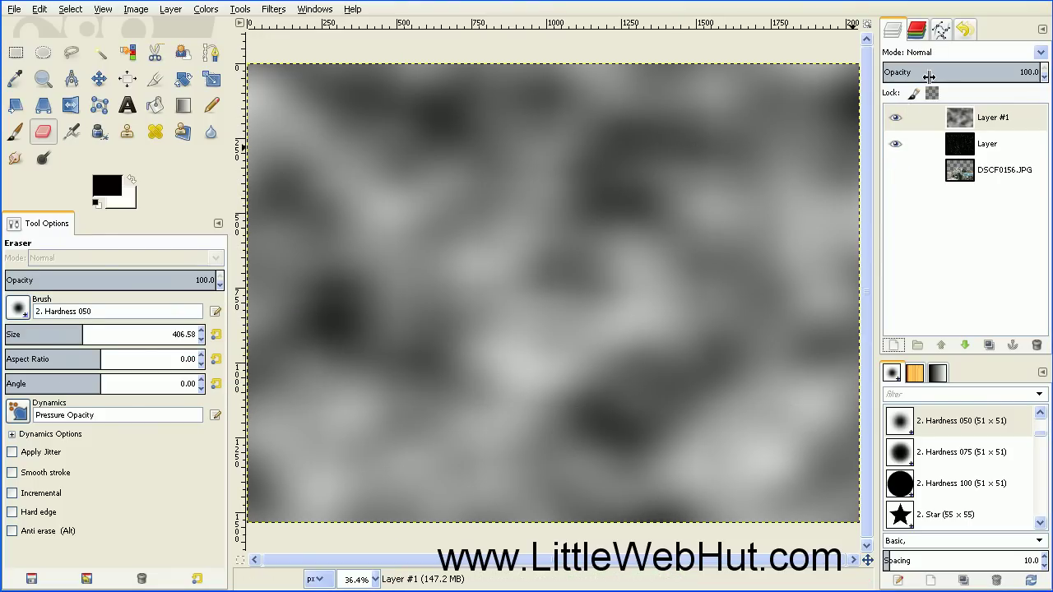
# Set the cloud layer's blending mode to Burn and merge it down into the star layer.
pyautogui.click(964, 52)
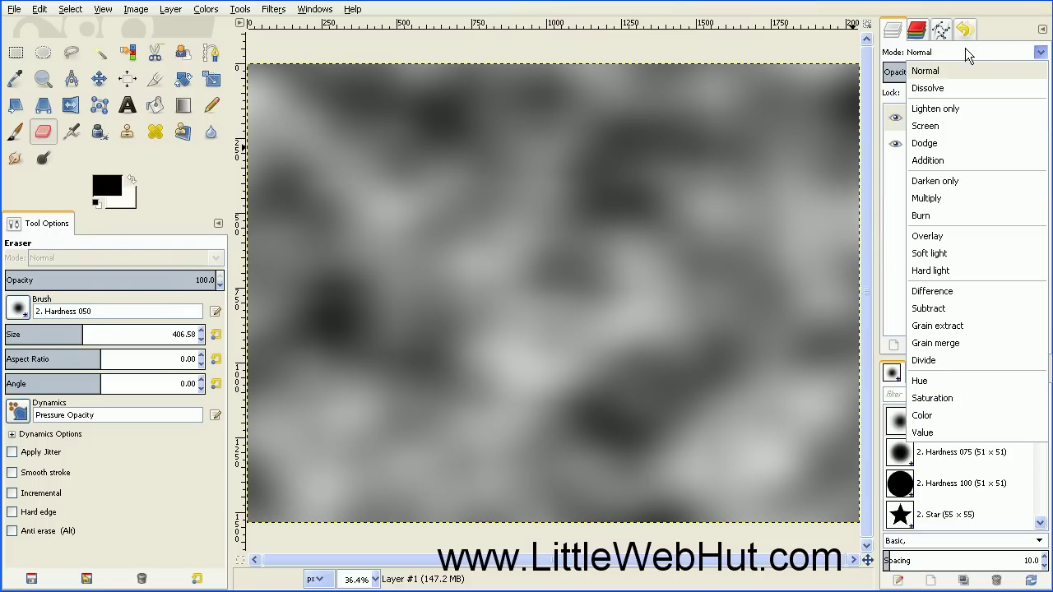
pyautogui.click(935, 214)
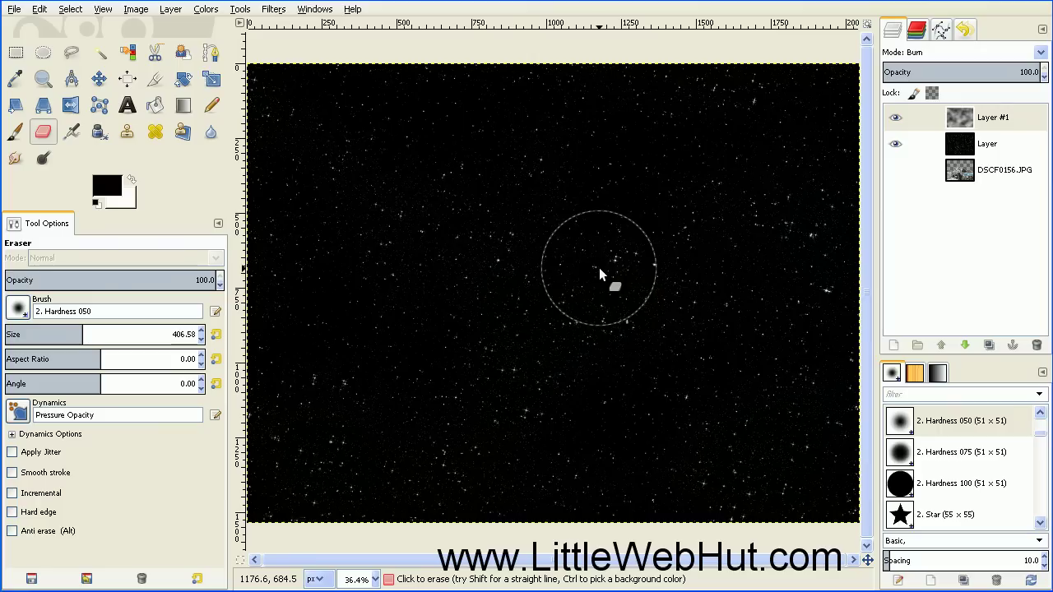
pyautogui.rightClick(897, 121)
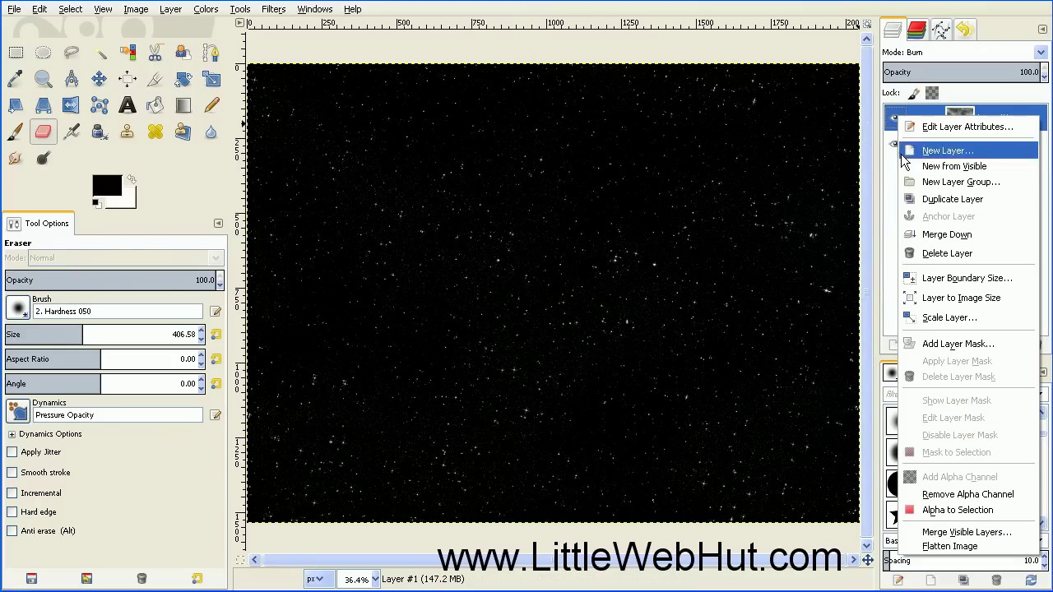
pyautogui.click(905, 234)
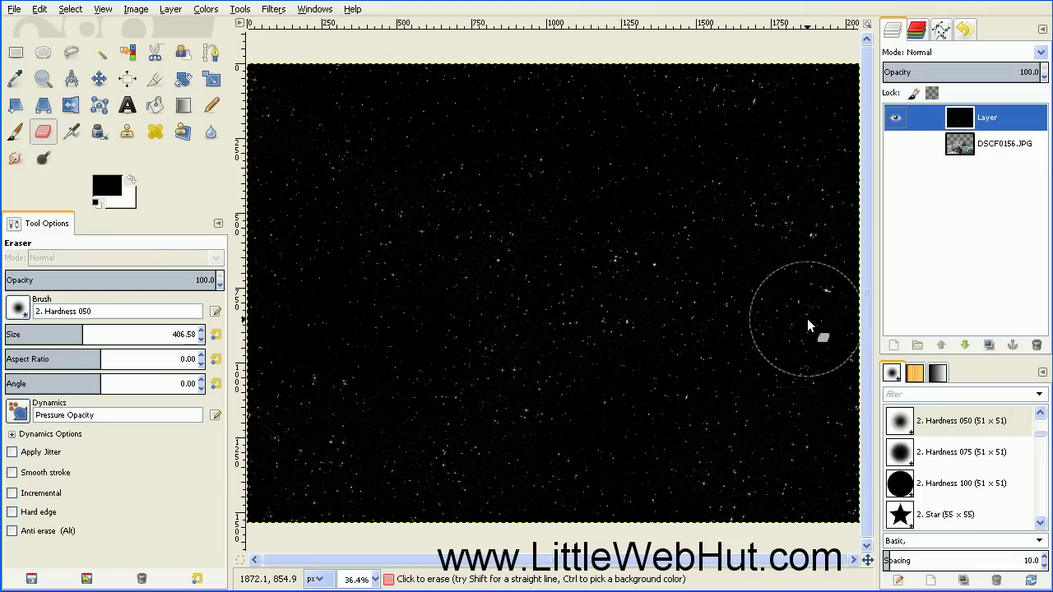
# Add a 2048 × 1536 px layer filled with the foreground color above the merged star layer.
pyautogui.click(894, 345)
pyautogui.moveTo(76, 0); pyautogui.dragTo(254, 61)
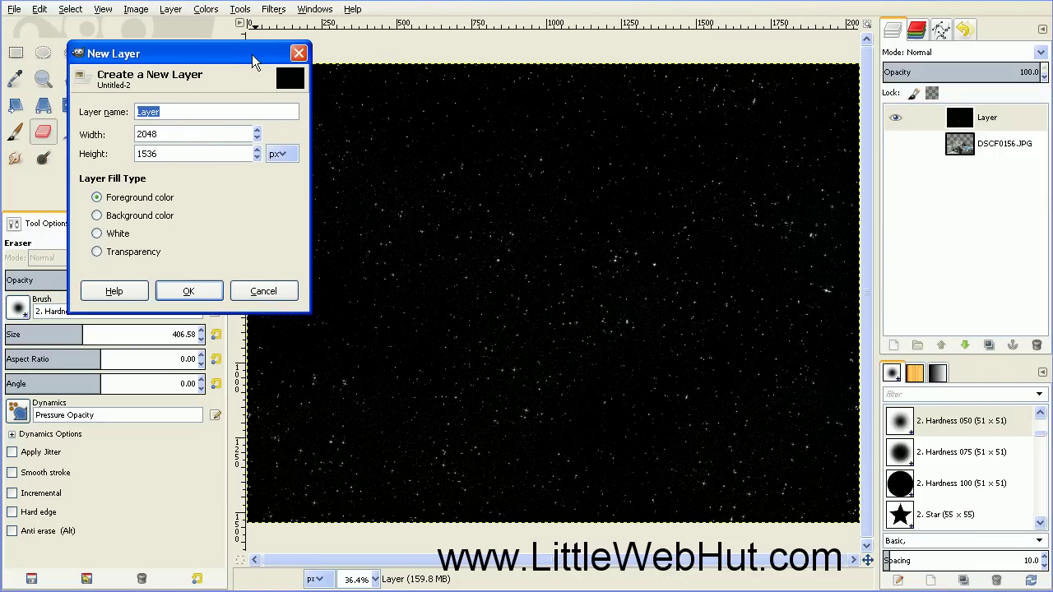
pyautogui.click(211, 300)
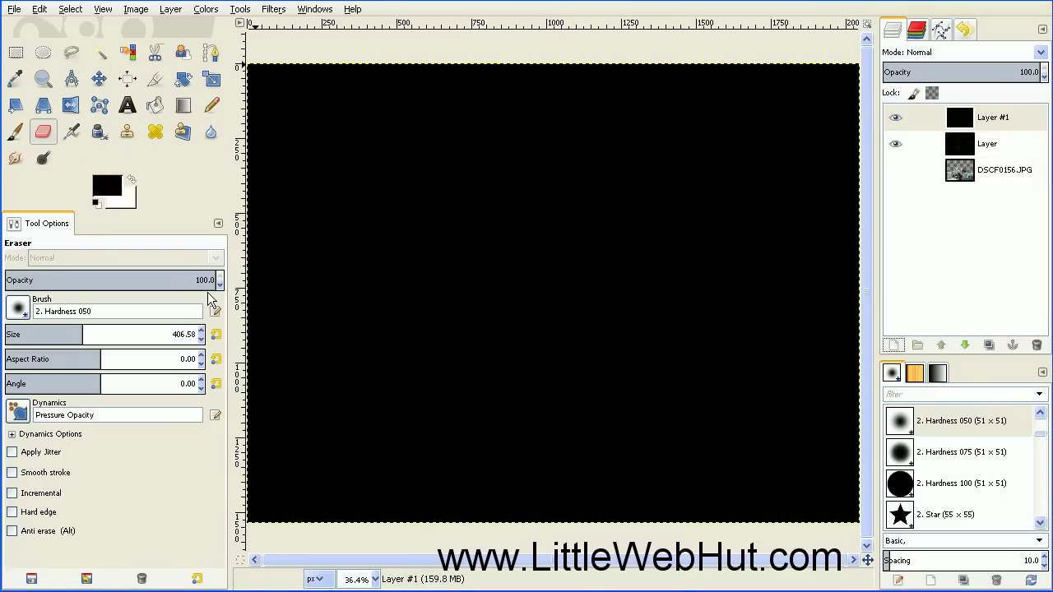
# Render Plasma clouds on the new black layer with random seed 0 and turbulence 1.0.
pyautogui.click(272, 13)
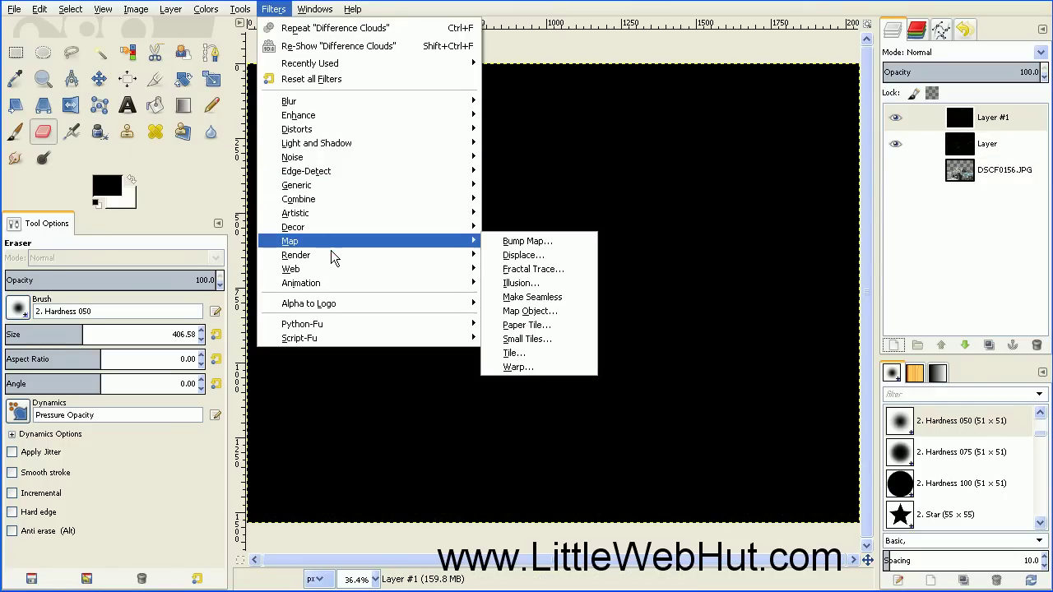
pyautogui.moveTo(356, 256)
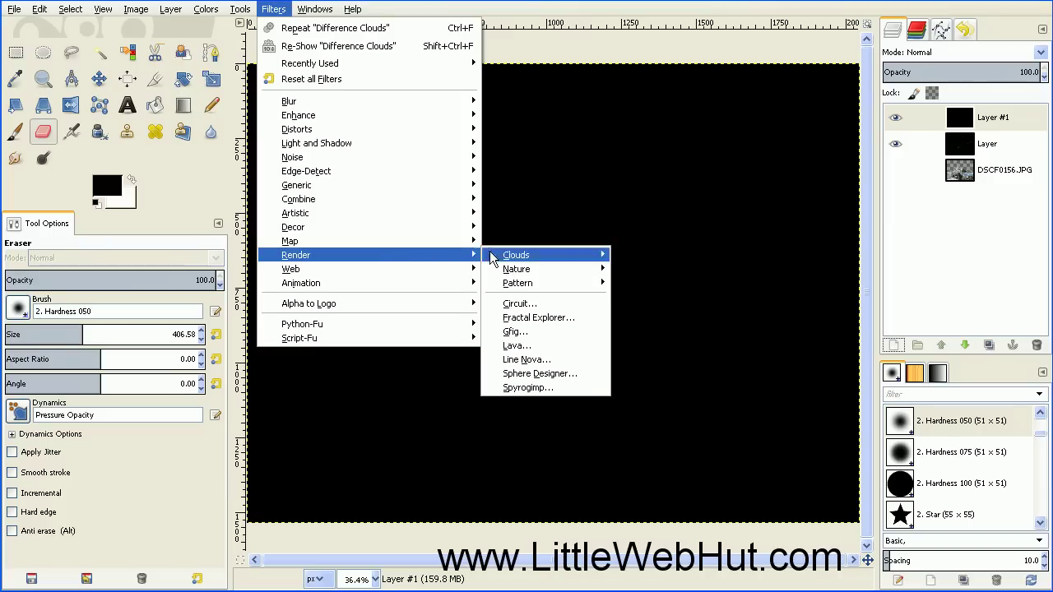
pyautogui.moveTo(555, 256)
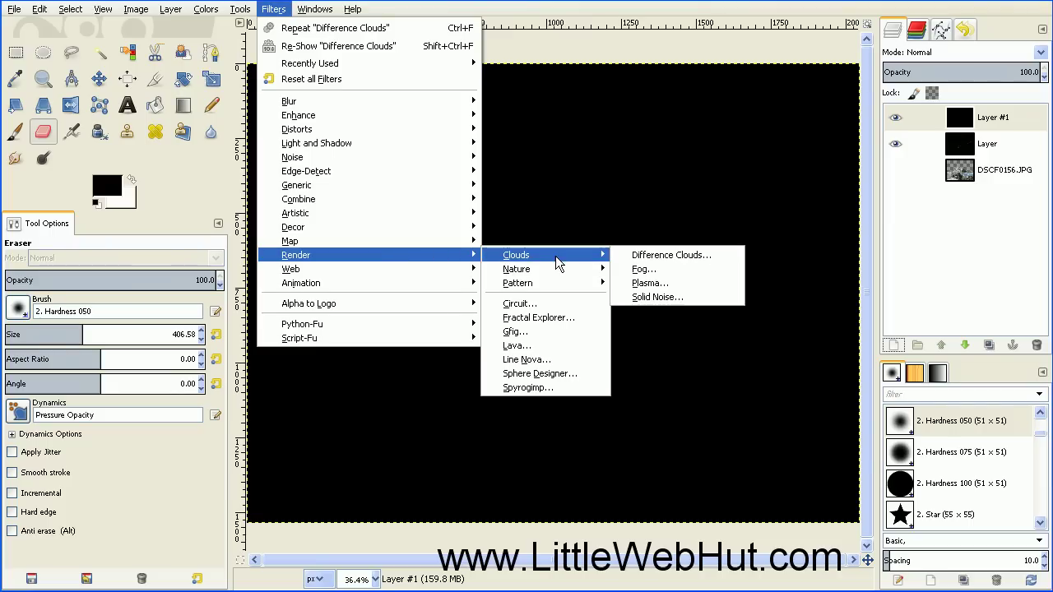
pyautogui.click(665, 284)
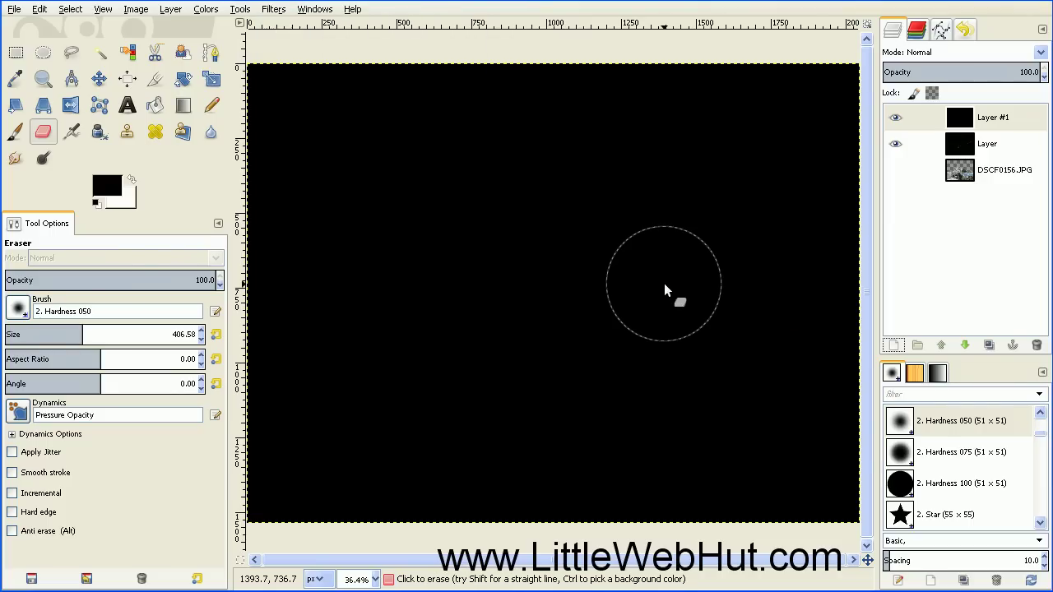
pyautogui.moveTo(88, 9); pyautogui.dragTo(224, 58)
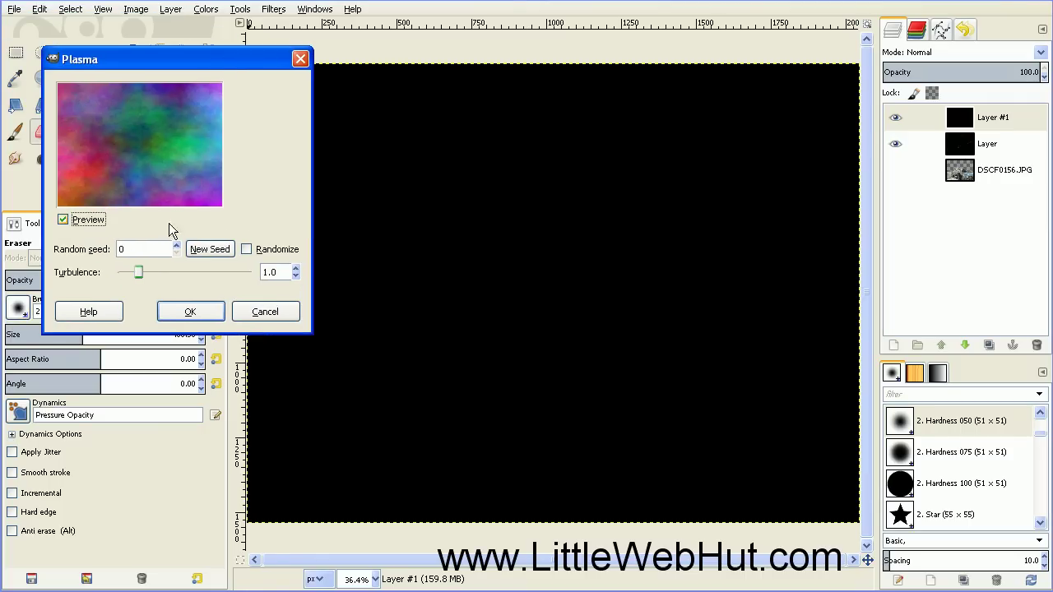
pyautogui.click(181, 311)
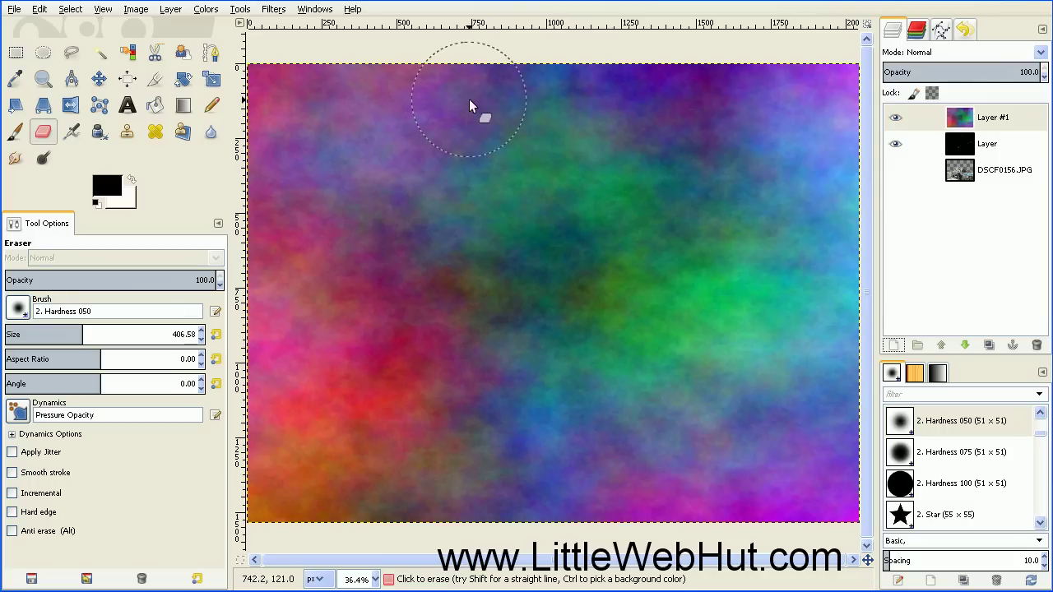
# Set the plasma layer's blending mode to Dodge and merge it down into the star layer.
pyautogui.click(954, 53)
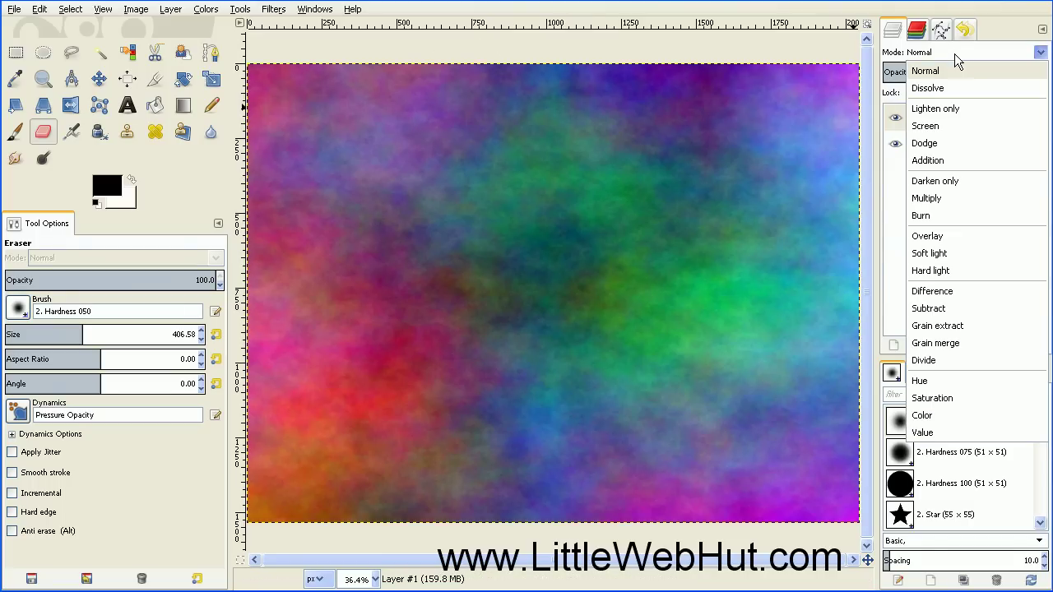
pyautogui.click(924, 144)
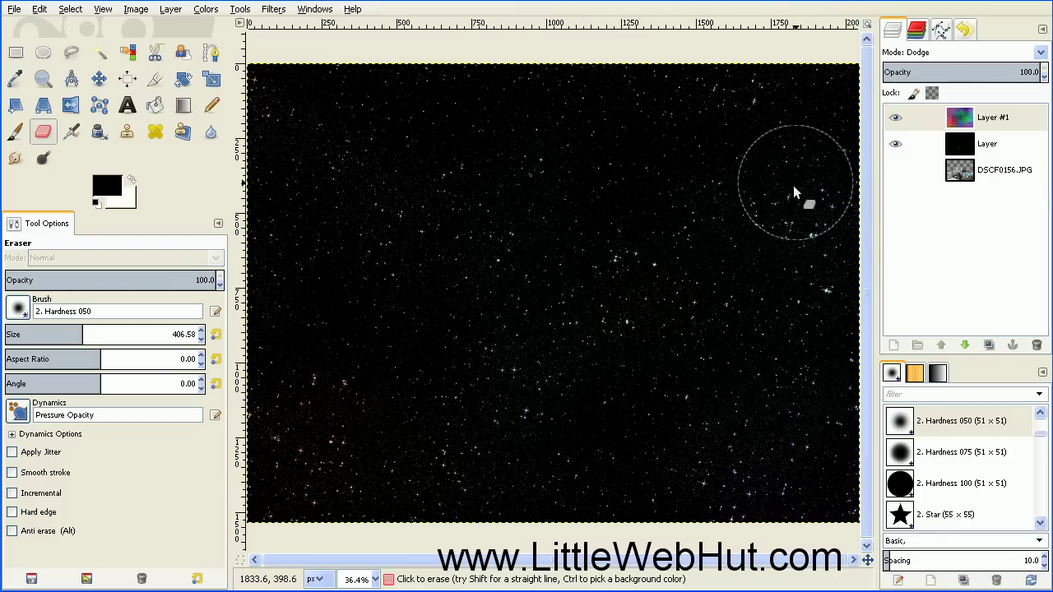
pyautogui.rightClick(897, 120)
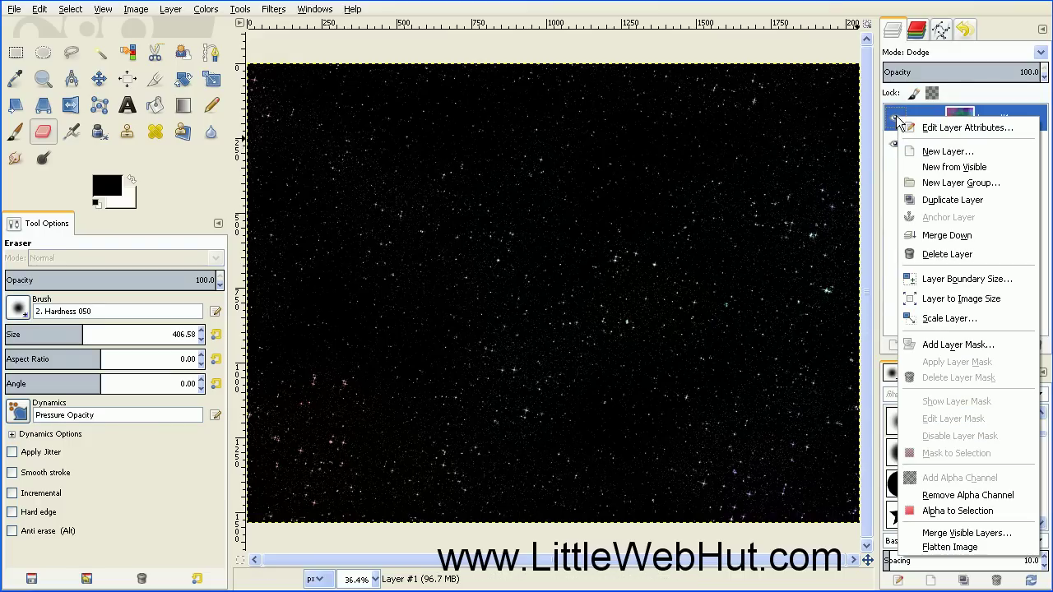
pyautogui.click(910, 235)
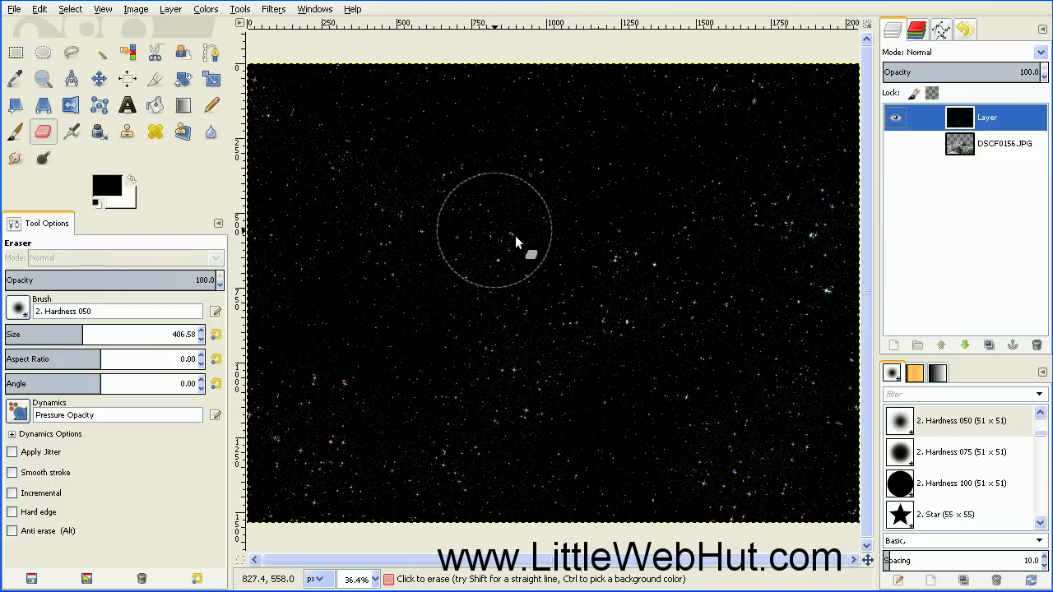
# Flip the star layer vertically and place it as the sky behind the re-shown DSCF0156.JPG layer.
pyautogui.click(72, 107)
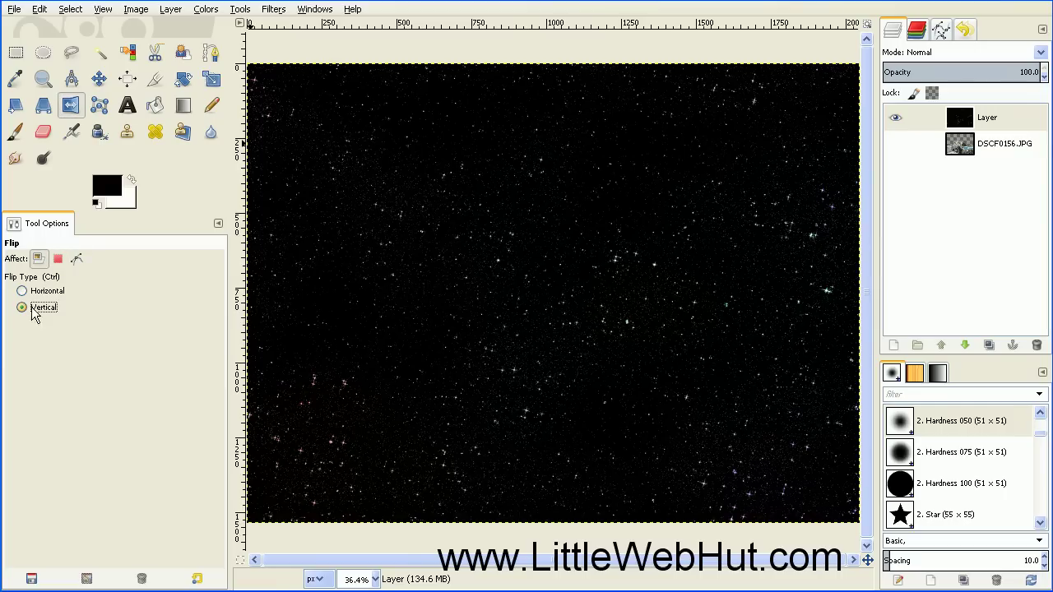
pyautogui.click(545, 307)
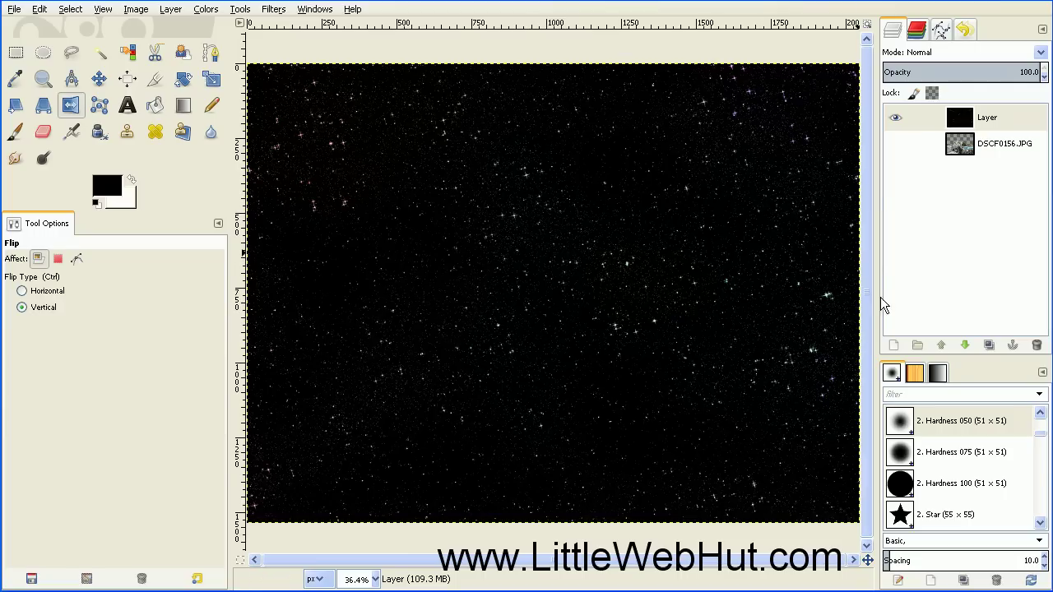
pyautogui.click(965, 346)
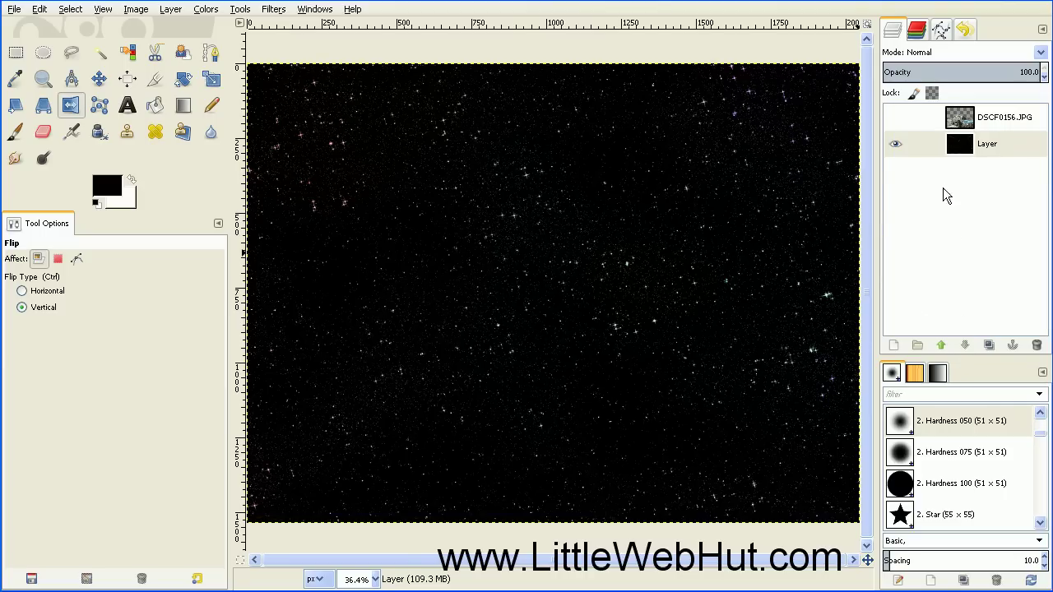
pyautogui.click(895, 117)
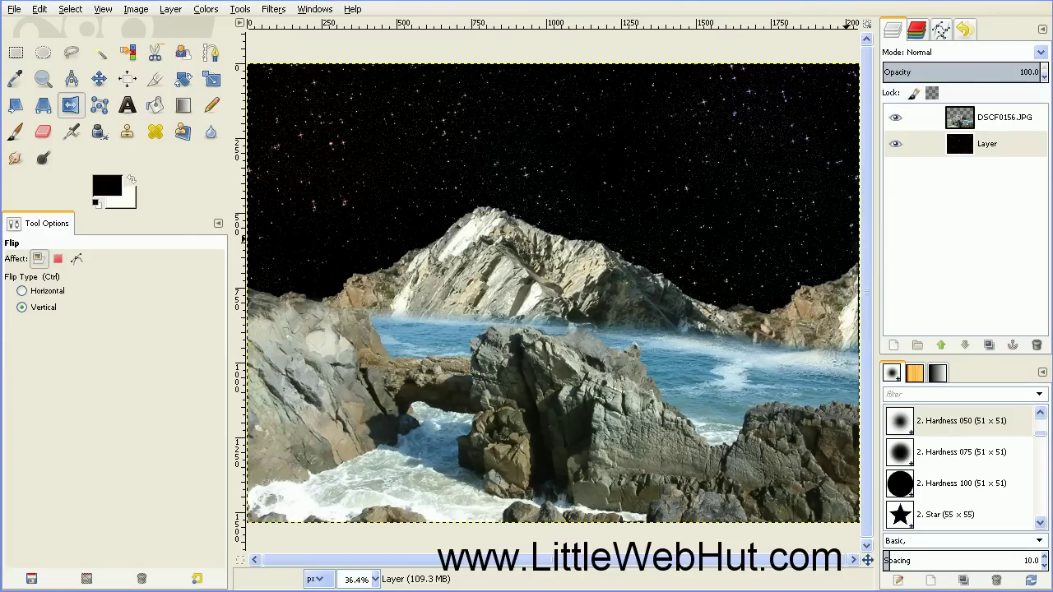
# Create a 1000 × 1000 px layer filled with the foreground color and raise it above the DSCF0156.JPG layer.
pyautogui.click(893, 345)
pyautogui.moveTo(150, 15); pyautogui.dragTo(321, 69)
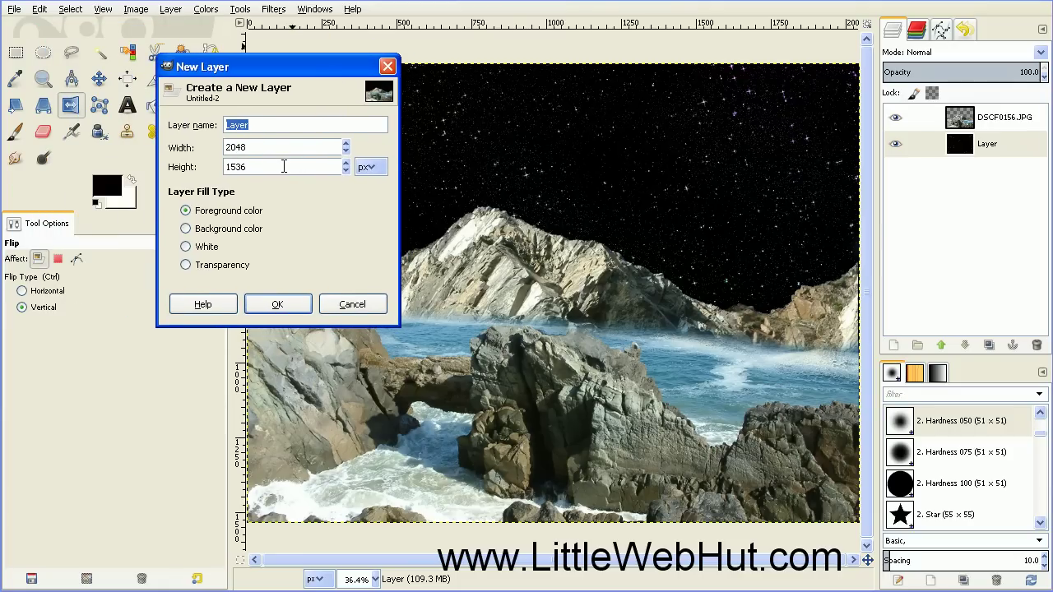
pyautogui.moveTo(258, 148); pyautogui.dragTo(214, 148)
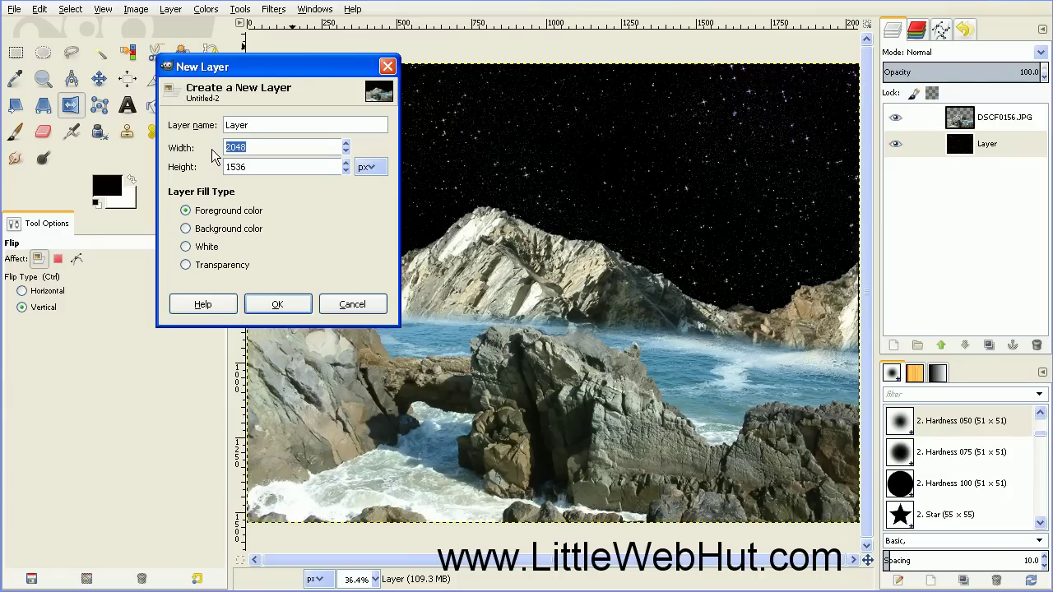
pyautogui.write('1000')
pyautogui.press('Tab')
pyautogui.click(285, 305)
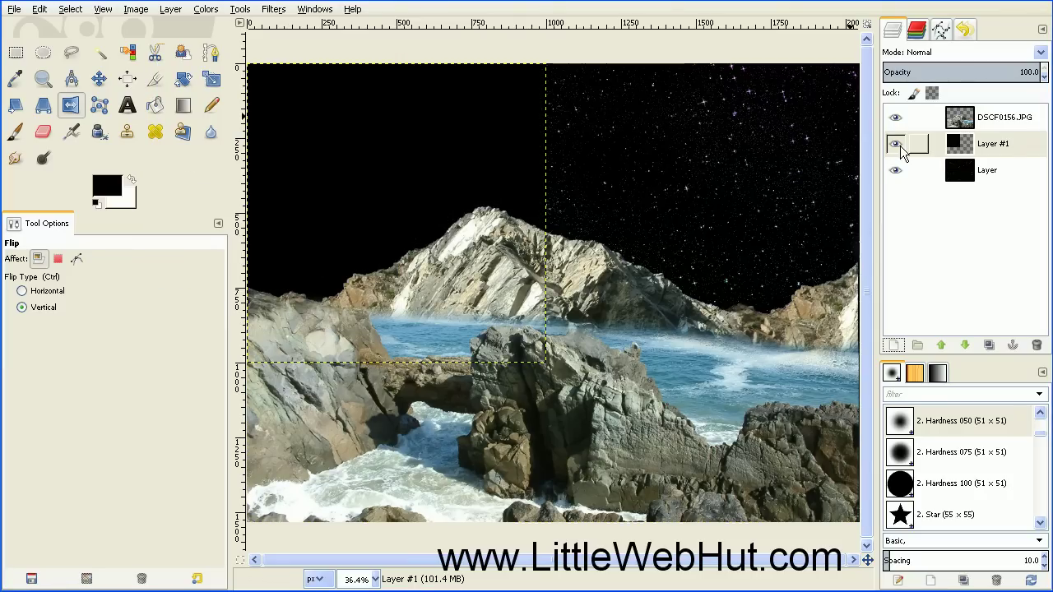
pyautogui.click(941, 347)
# Set the foreground color to red ff0000 and fill the square layer with it using Bucket Fill.
pyautogui.click(110, 188)
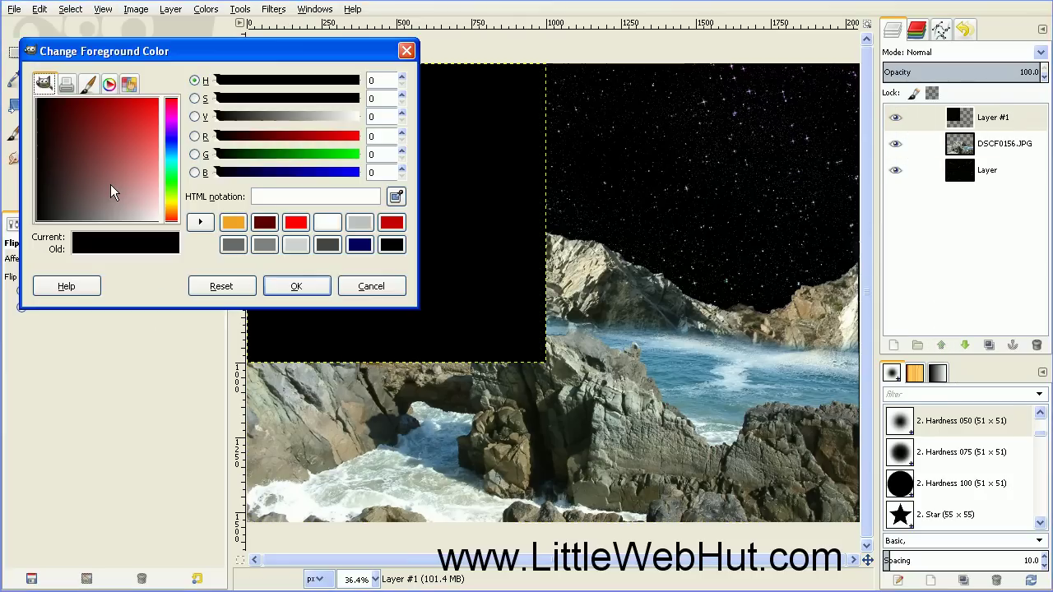
pyautogui.click(296, 222)
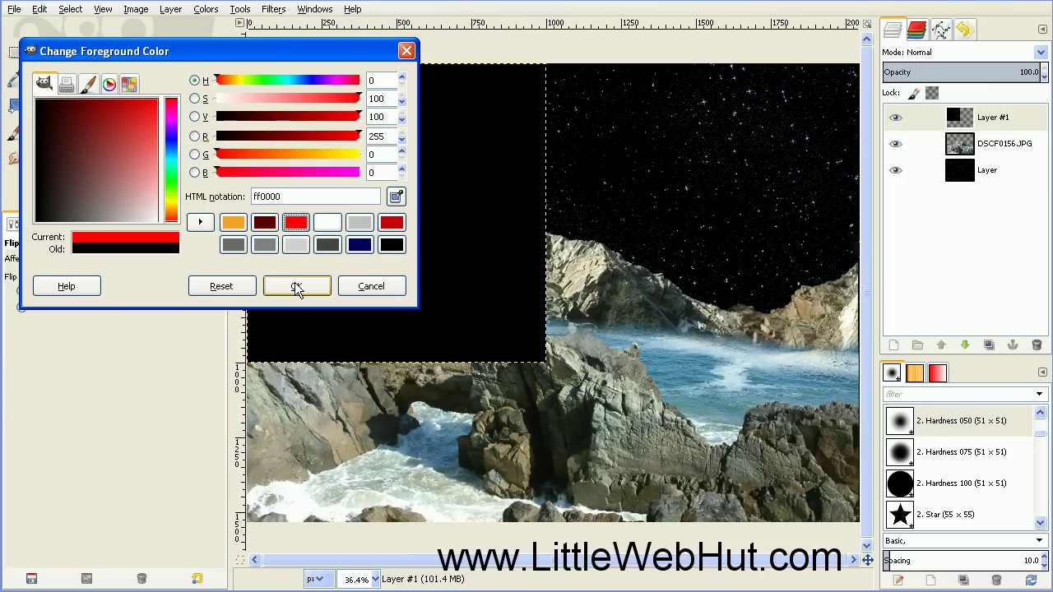
pyautogui.click(296, 286)
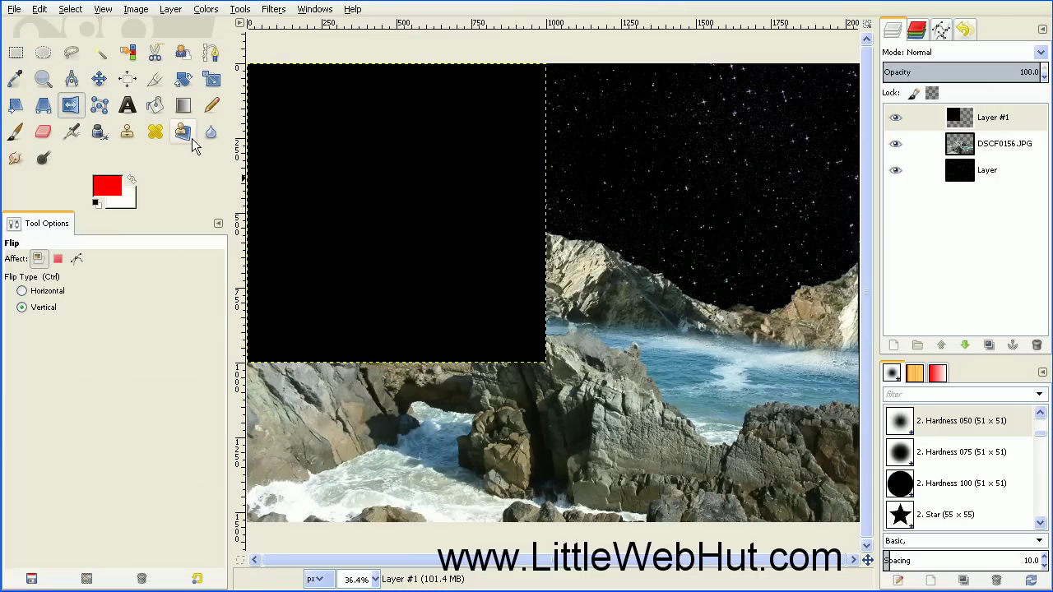
pyautogui.click(155, 109)
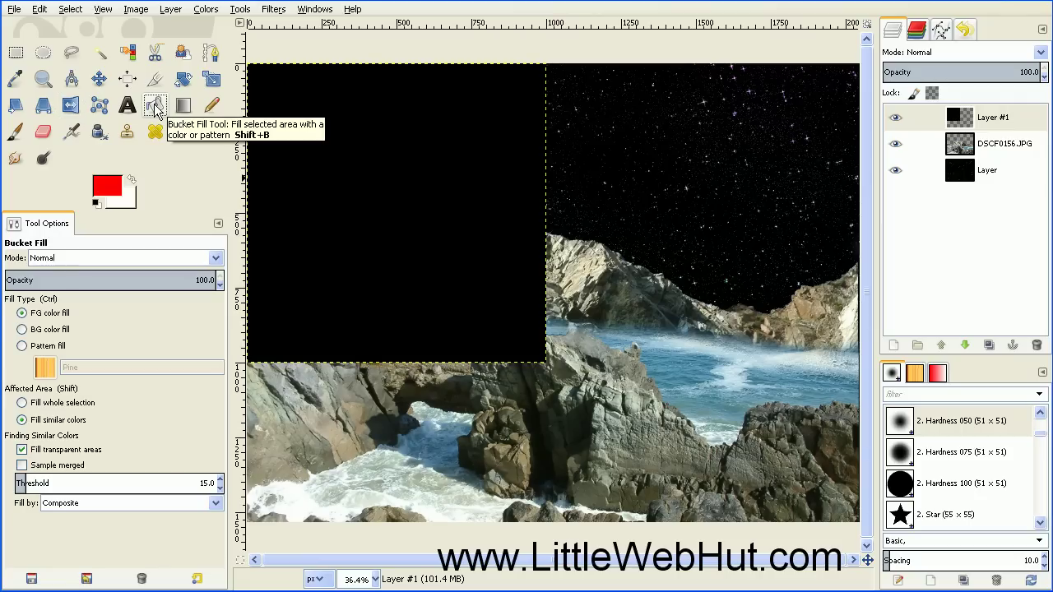
pyautogui.click(287, 185)
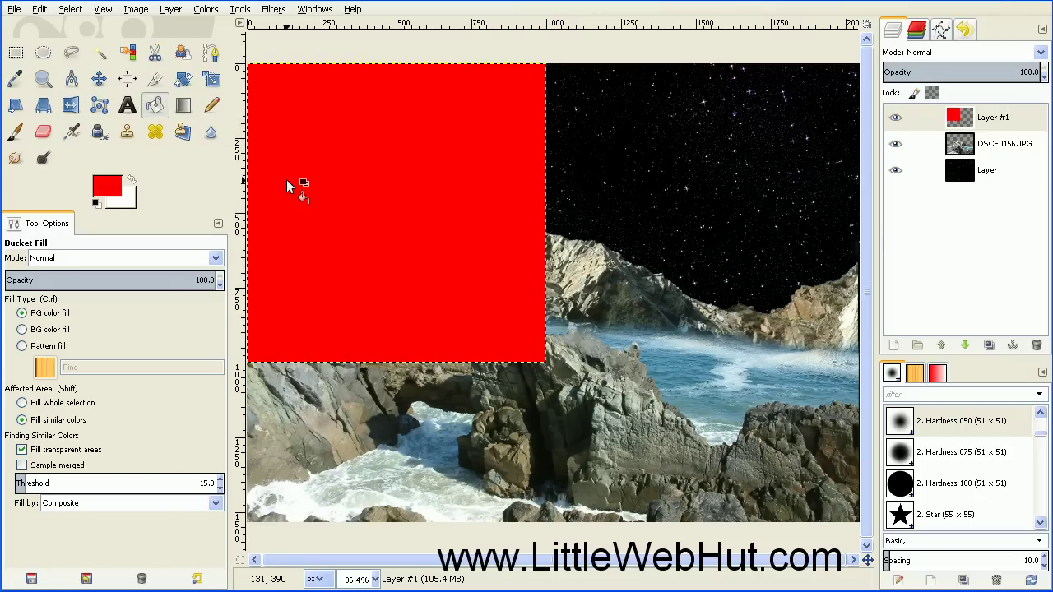
# Paint dark red texture all over the red square with the Acrylic 02 paintbrush at size 406.58.
pyautogui.click(105, 194)
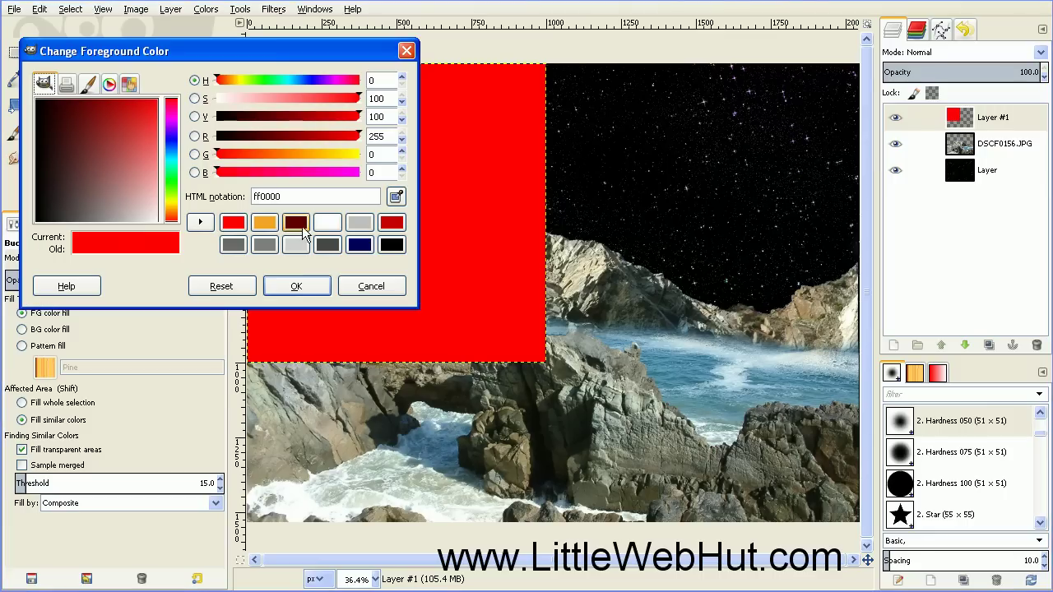
pyautogui.click(299, 224)
pyautogui.click(295, 285)
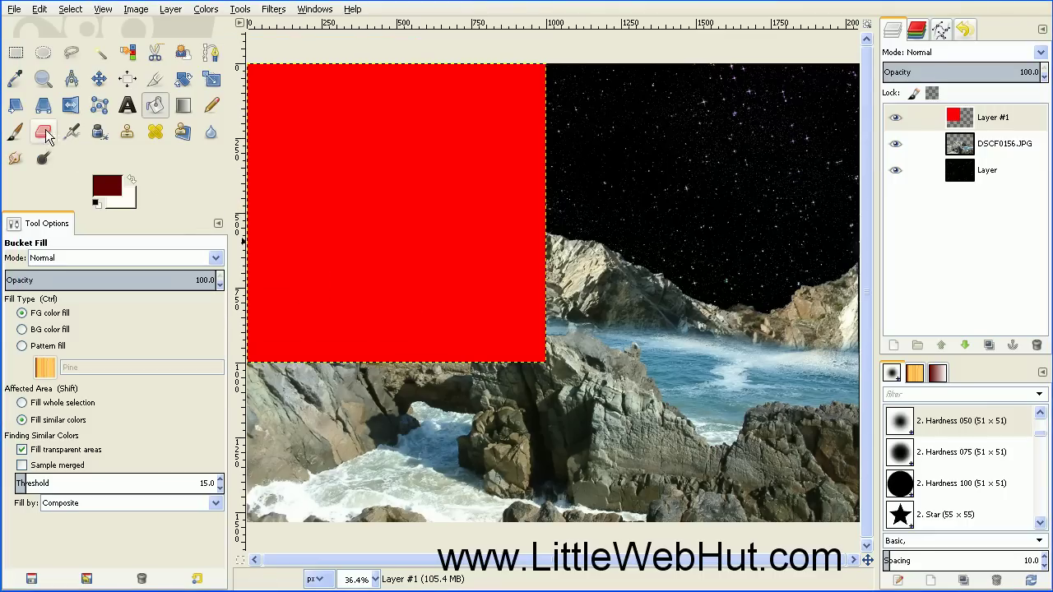
pyautogui.click(18, 135)
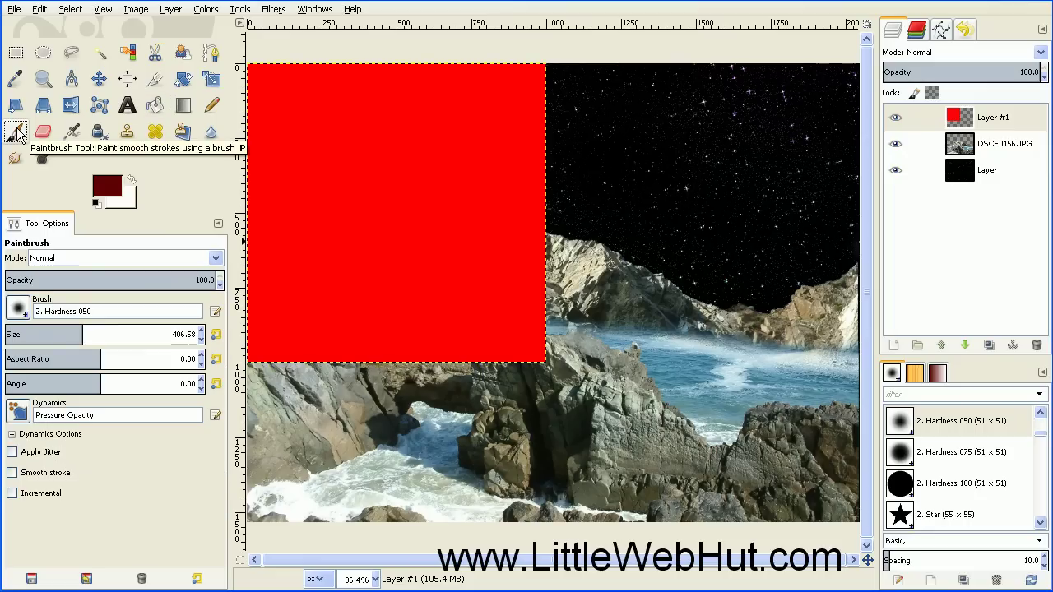
pyautogui.click(18, 307)
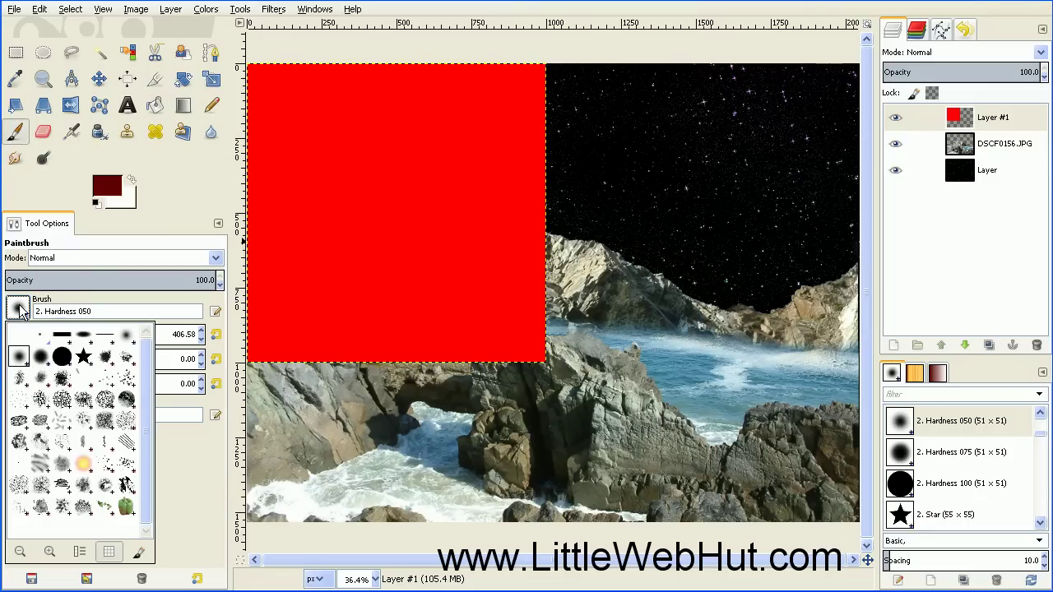
pyautogui.click(127, 358)
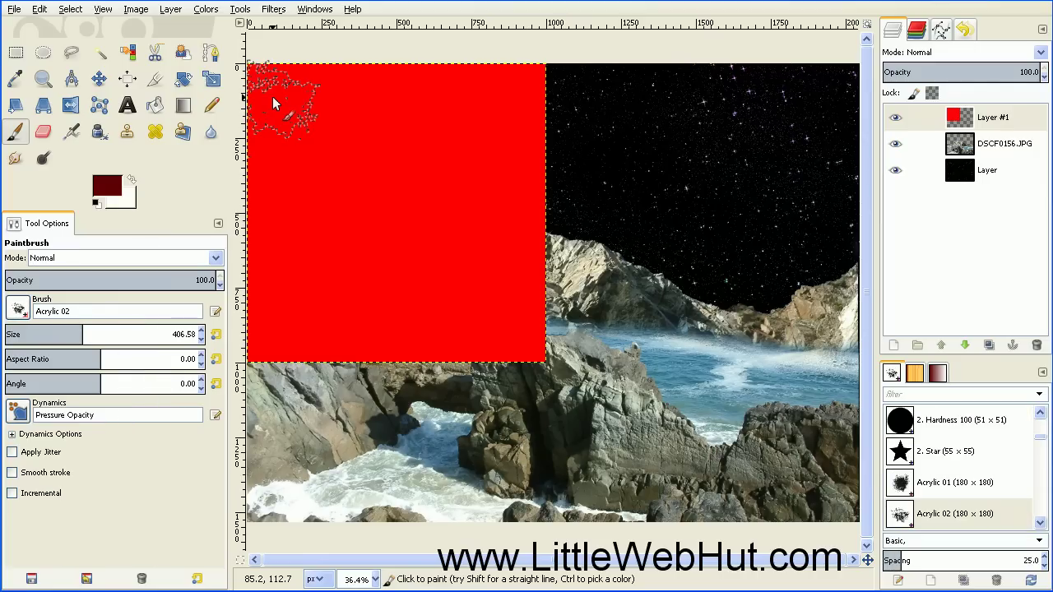
pyautogui.moveTo(272, 96)
pyautogui.mouseDown()
pyautogui.moveTo(439, 90)
pyautogui.moveTo(545, 101)
pyautogui.moveTo(348, 137)
pyautogui.moveTo(270, 169)
pyautogui.moveTo(482, 169)
pyautogui.moveTo(513, 221)
pyautogui.moveTo(303, 217)
pyautogui.moveTo(284, 243)
pyautogui.moveTo(498, 263)
pyautogui.moveTo(530, 298)
pyautogui.moveTo(306, 289)
pyautogui.moveTo(251, 312)
pyautogui.moveTo(461, 332)
pyautogui.moveTo(529, 355)
pyautogui.moveTo(329, 362)
pyautogui.moveTo(259, 349)
pyautogui.mouseUp()
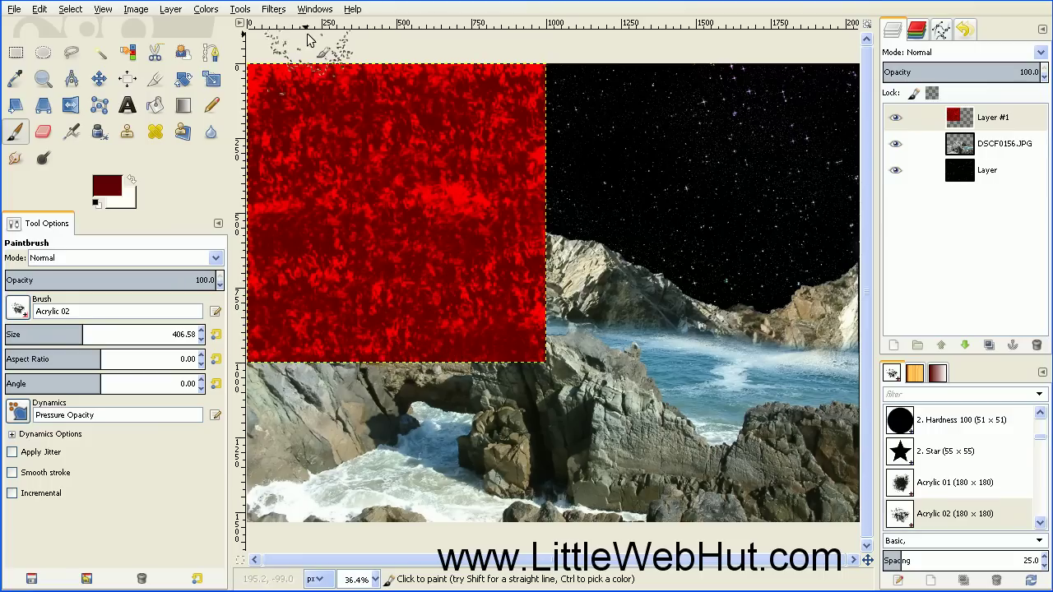
# Start Map Object on the red square layer with a live preview without wireframe, mapped to a Sphere with transparent background.
pyautogui.click(274, 9)
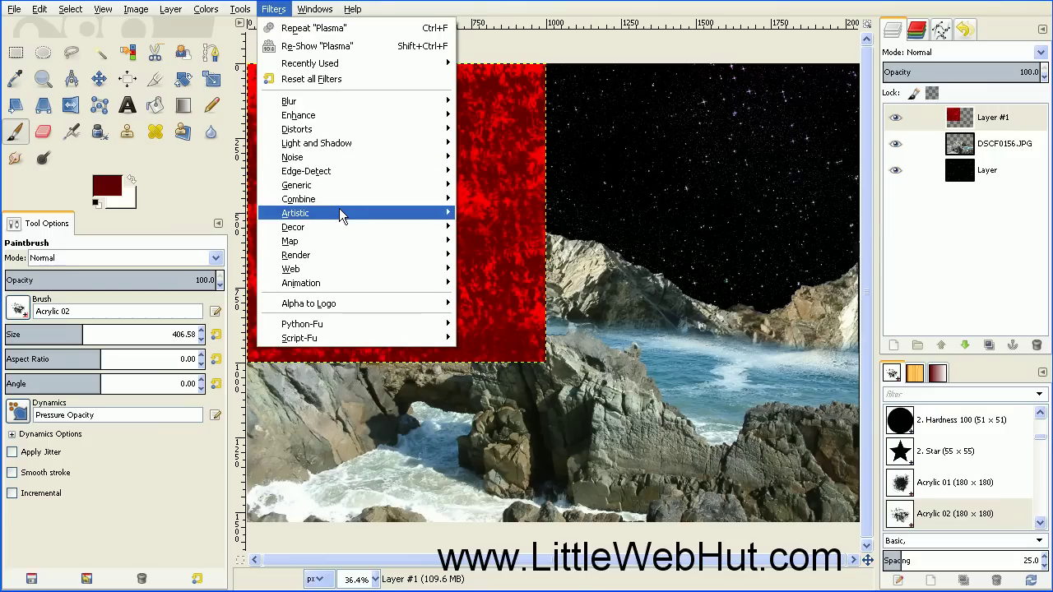
pyautogui.moveTo(348, 241)
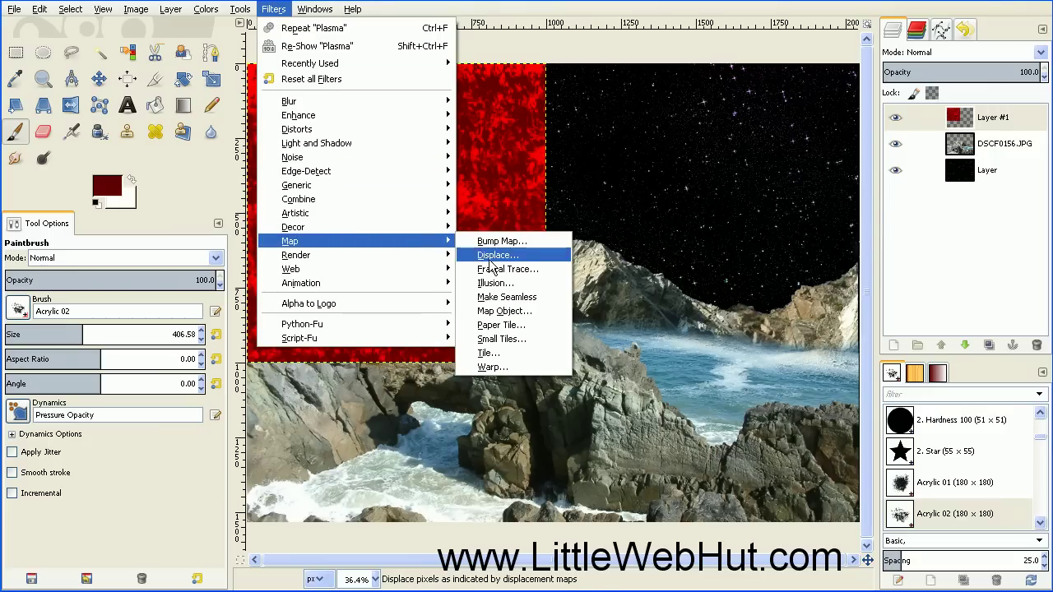
pyautogui.click(497, 311)
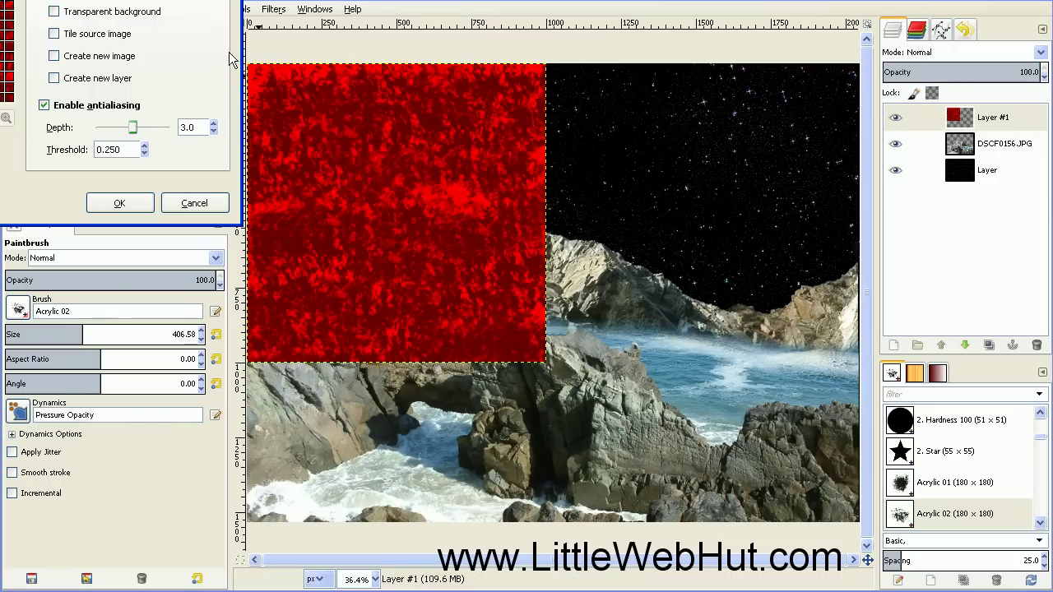
pyautogui.moveTo(333, 131); pyautogui.dragTo(350, 141)
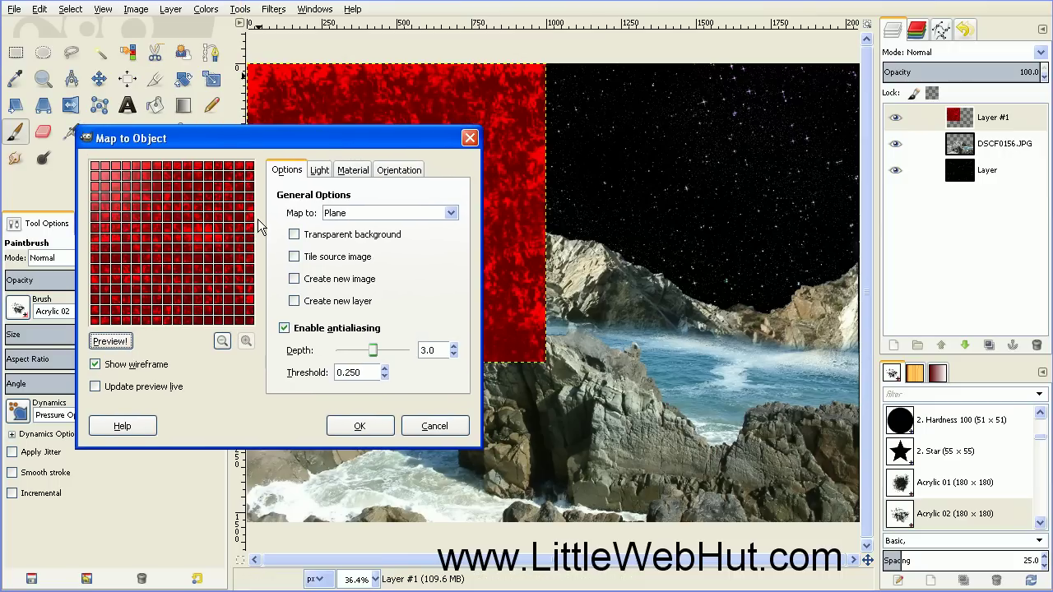
pyautogui.click(95, 365)
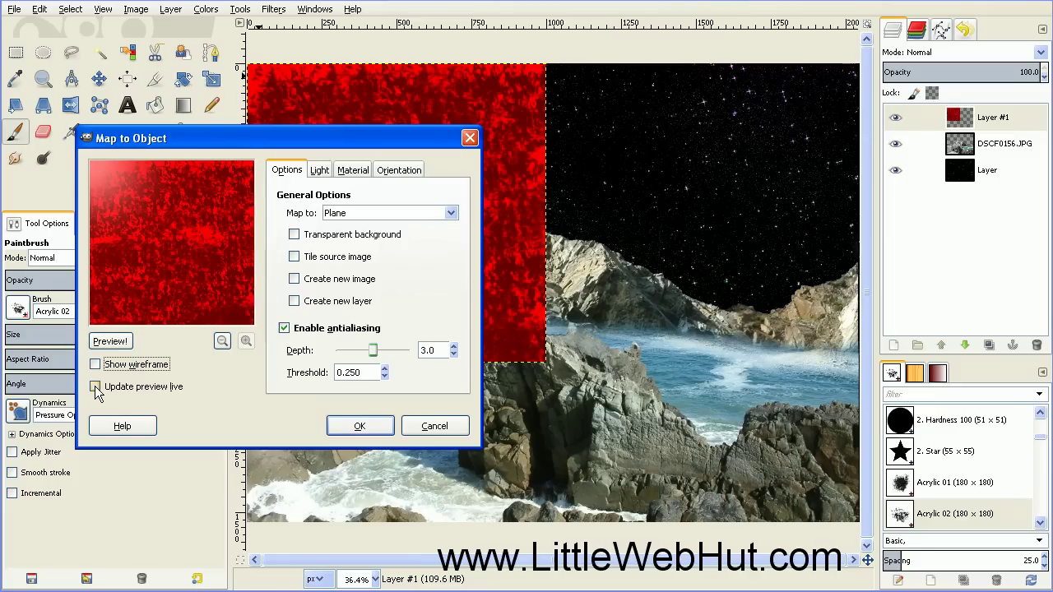
pyautogui.click(94, 386)
pyautogui.click(443, 213)
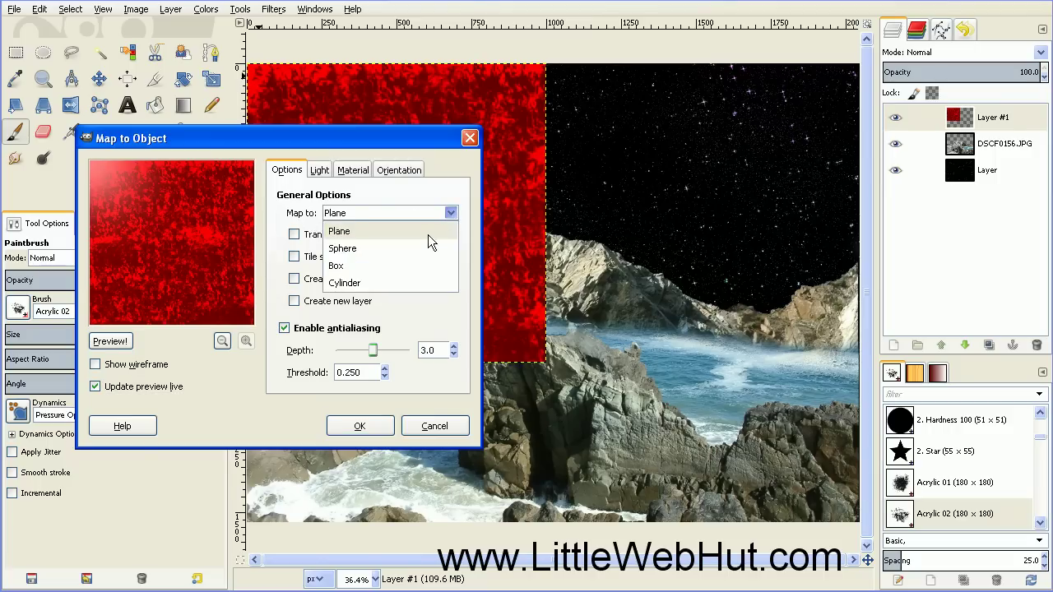
pyautogui.click(415, 252)
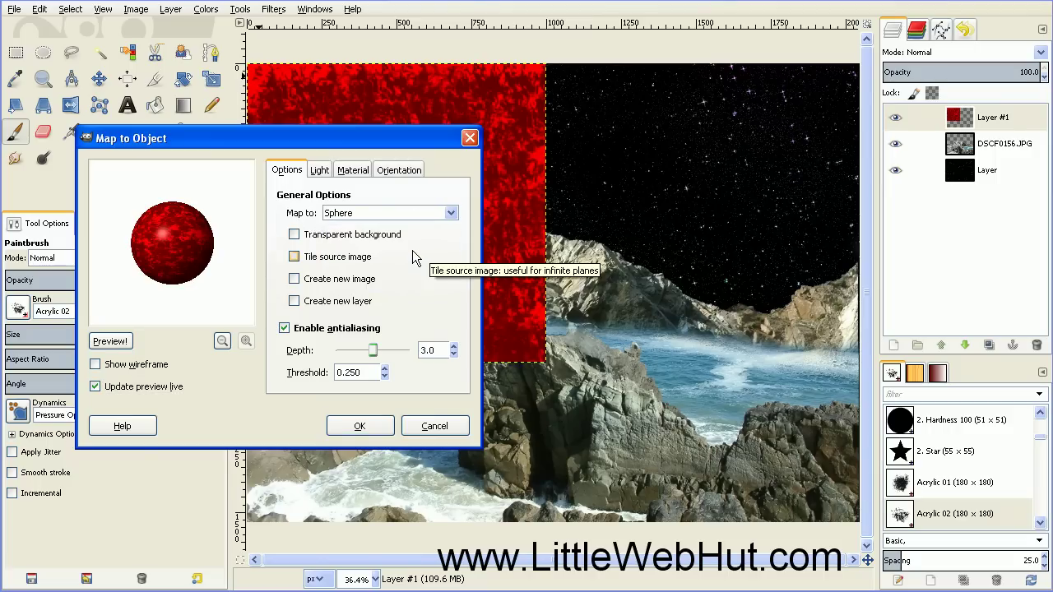
pyautogui.click(294, 235)
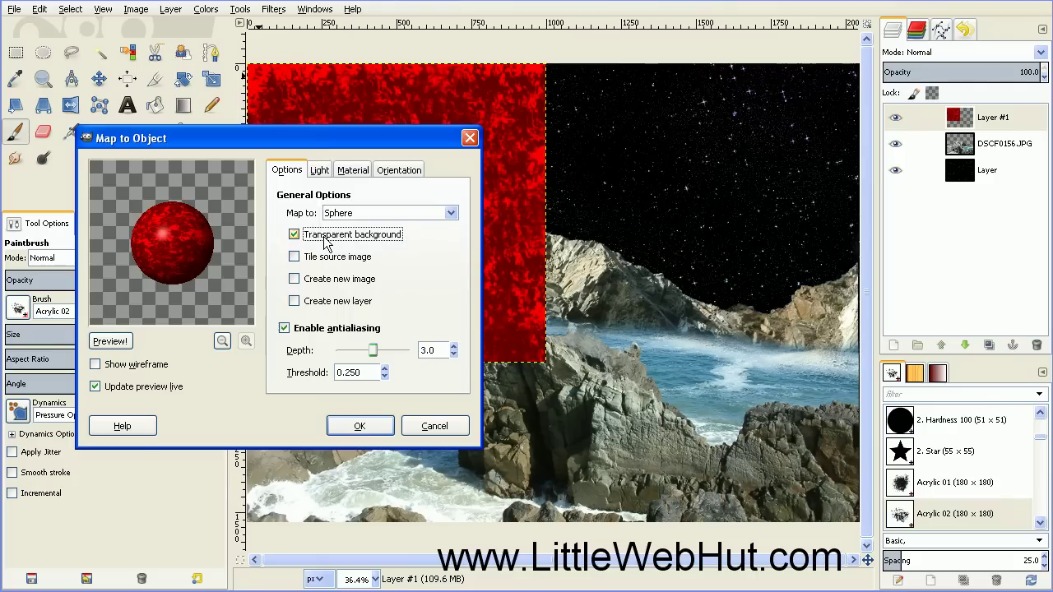
# Set the light source type for the sphere mapping to Directional light.
pyautogui.click(320, 171)
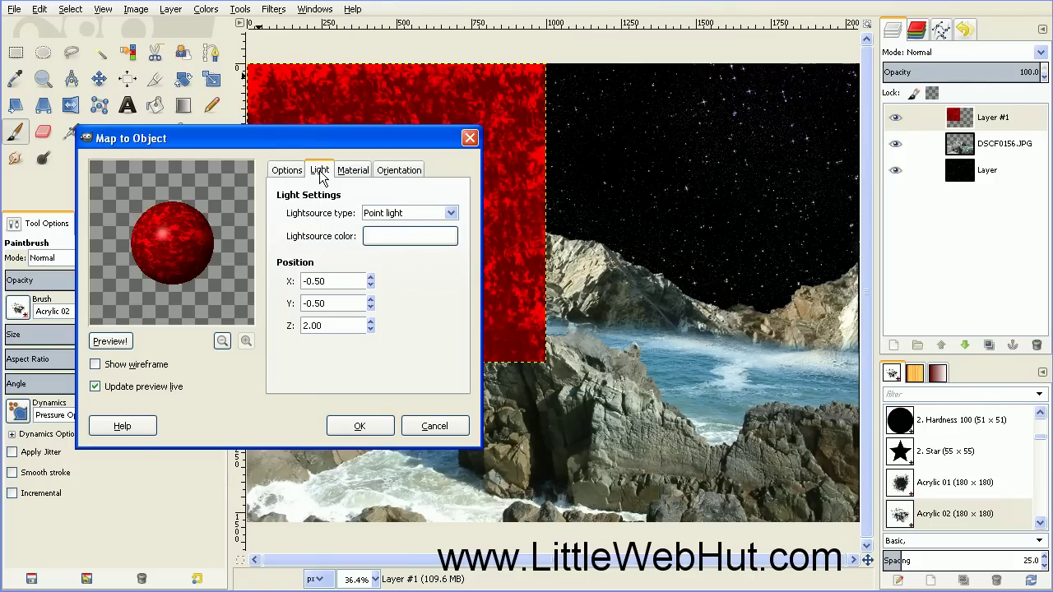
pyautogui.click(433, 212)
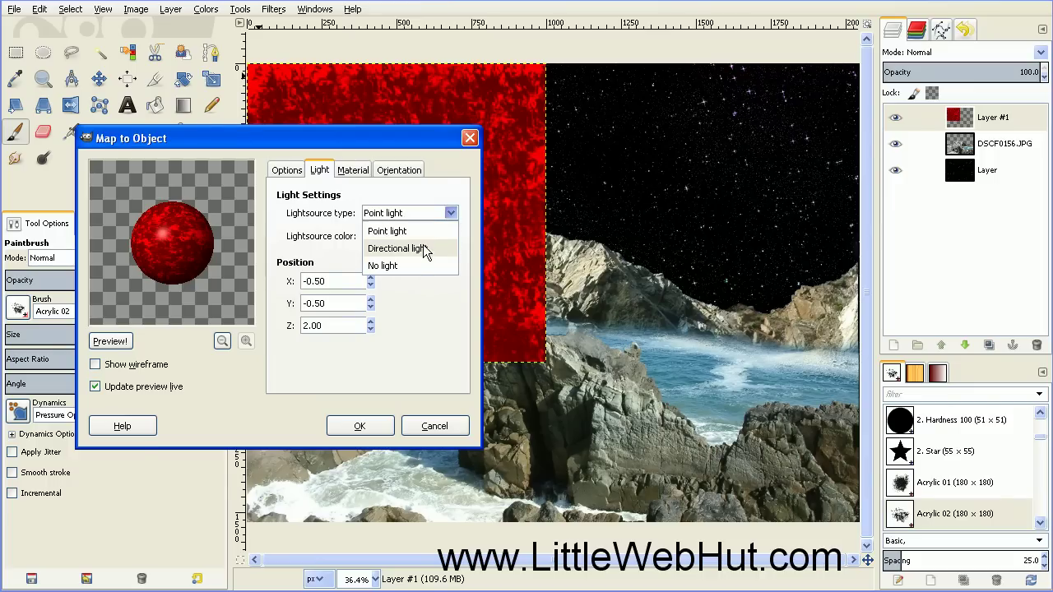
pyautogui.click(424, 249)
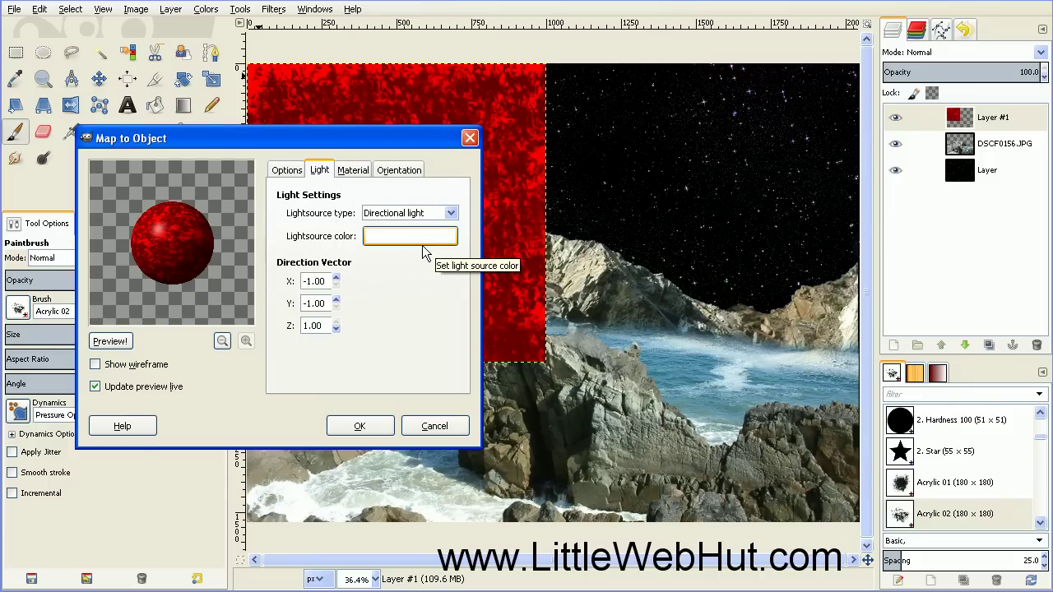
# Set the sphere material's specular reflectivity and ambient intensity to 0.
pyautogui.click(360, 171)
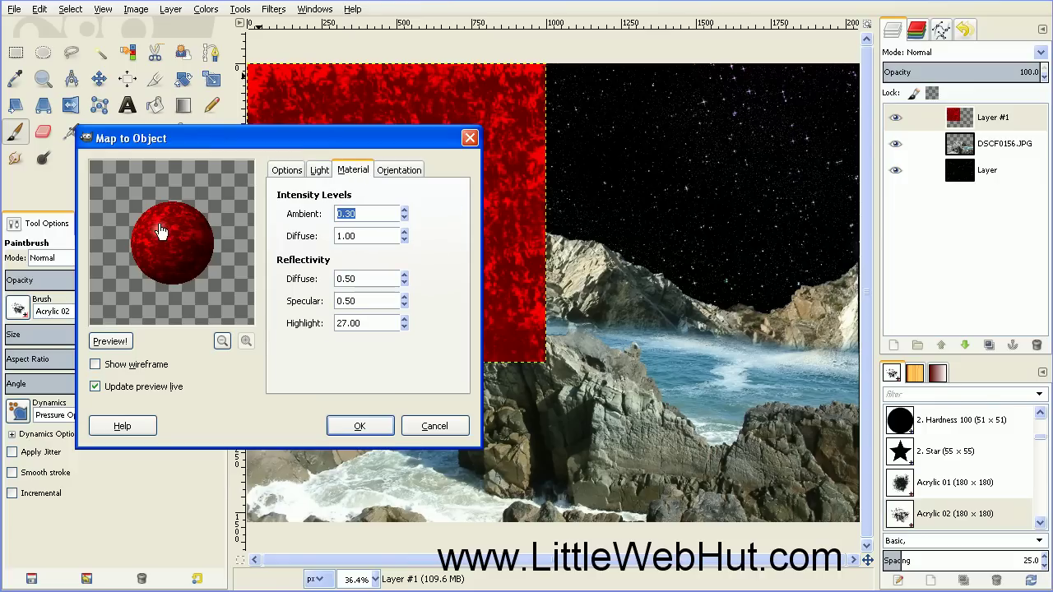
pyautogui.moveTo(365, 301); pyautogui.dragTo(325, 304)
pyautogui.write('0')
pyautogui.moveTo(358, 213); pyautogui.dragTo(321, 215)
pyautogui.write('0')
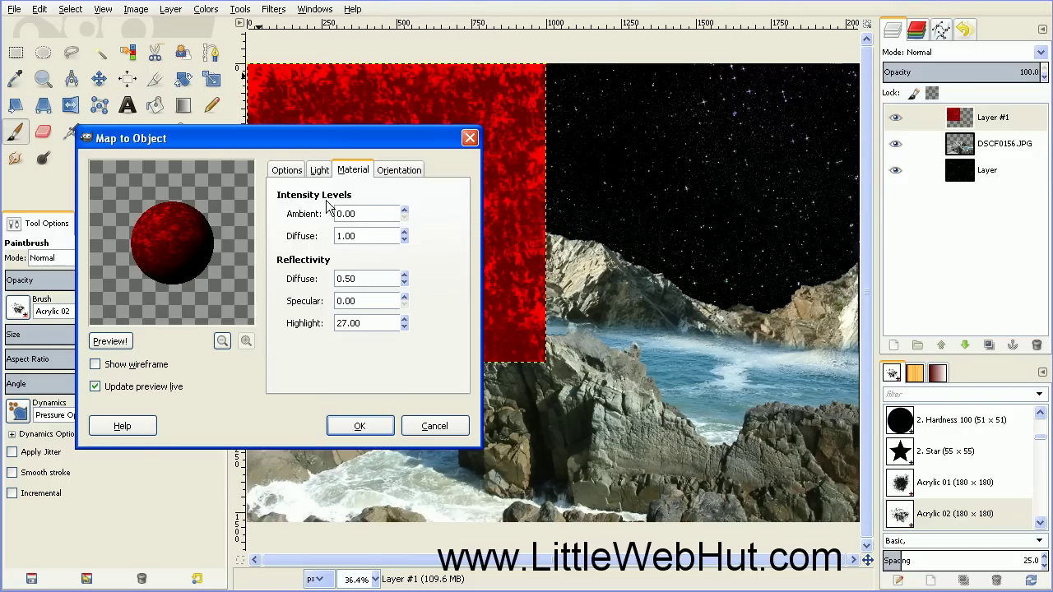
# Enlarge the sphere by setting its Z position to 0.9 and apply the mapping to the layer.
pyautogui.click(396, 172)
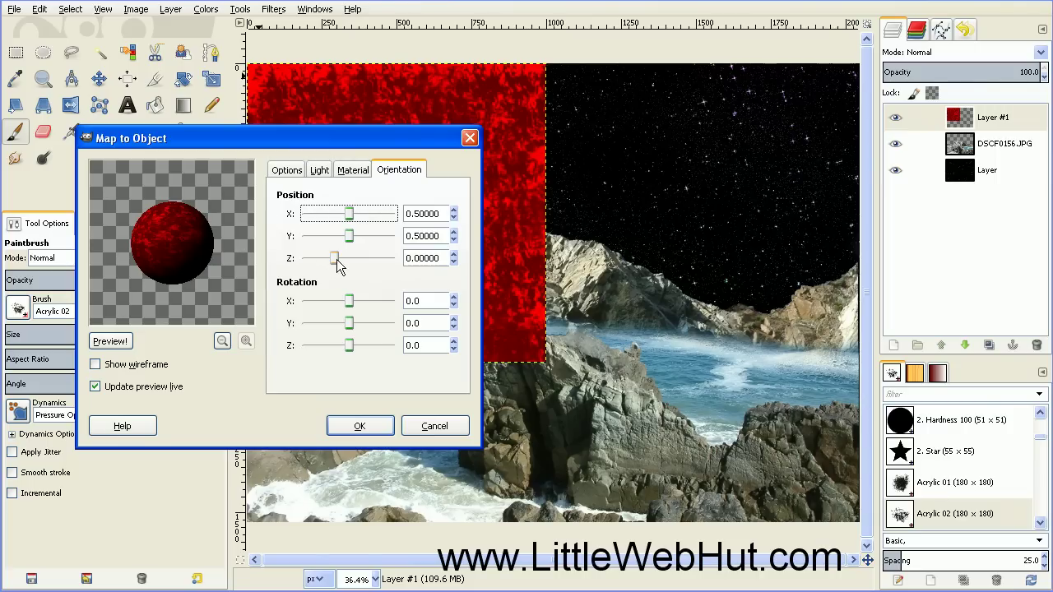
pyautogui.moveTo(337, 259); pyautogui.dragTo(357, 266)
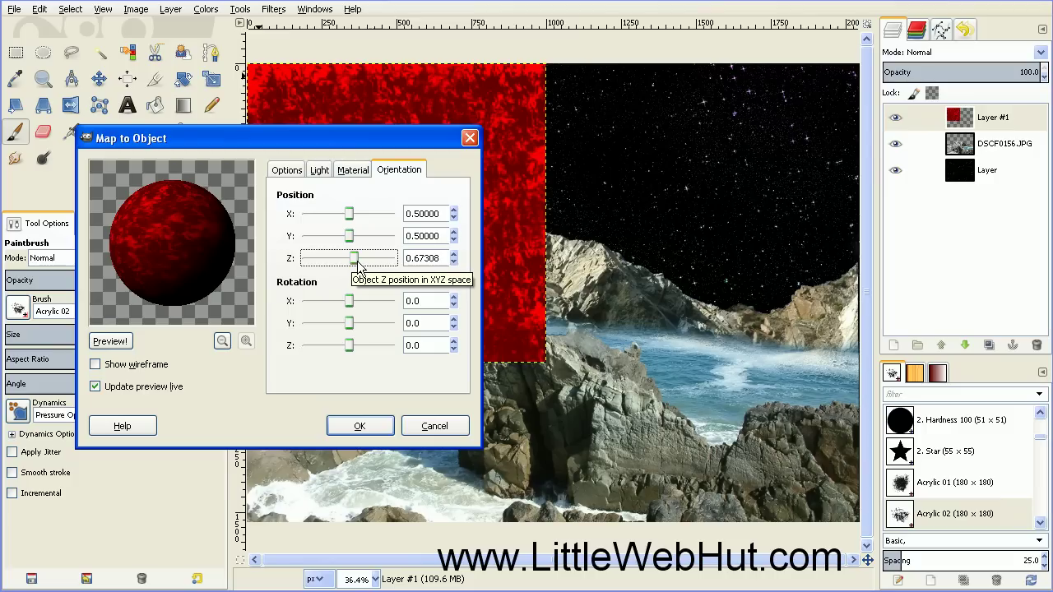
pyautogui.doubleClick(426, 260)
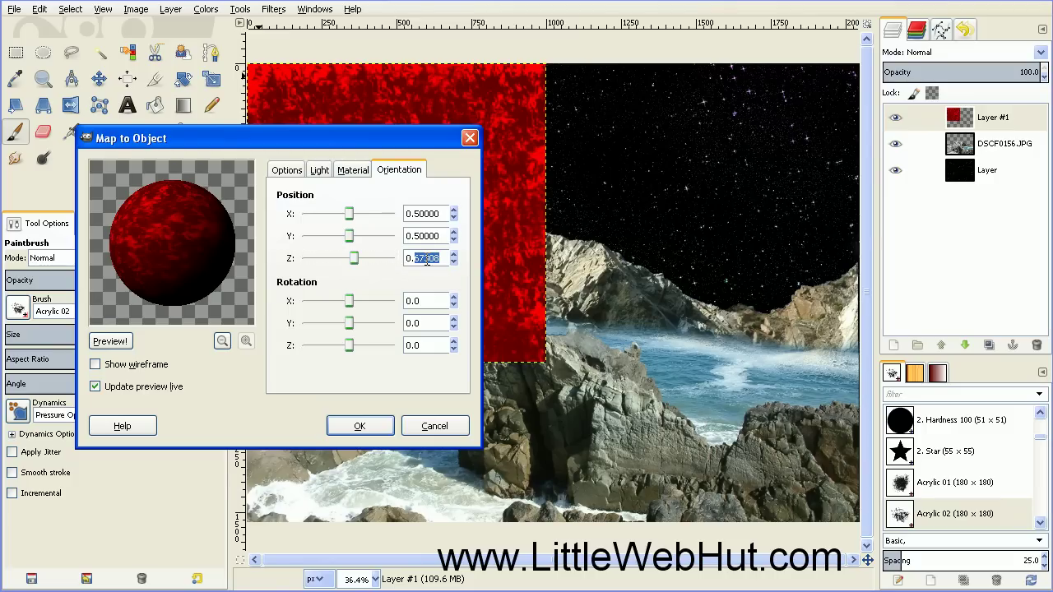
pyautogui.write('9')
pyautogui.press('Return')
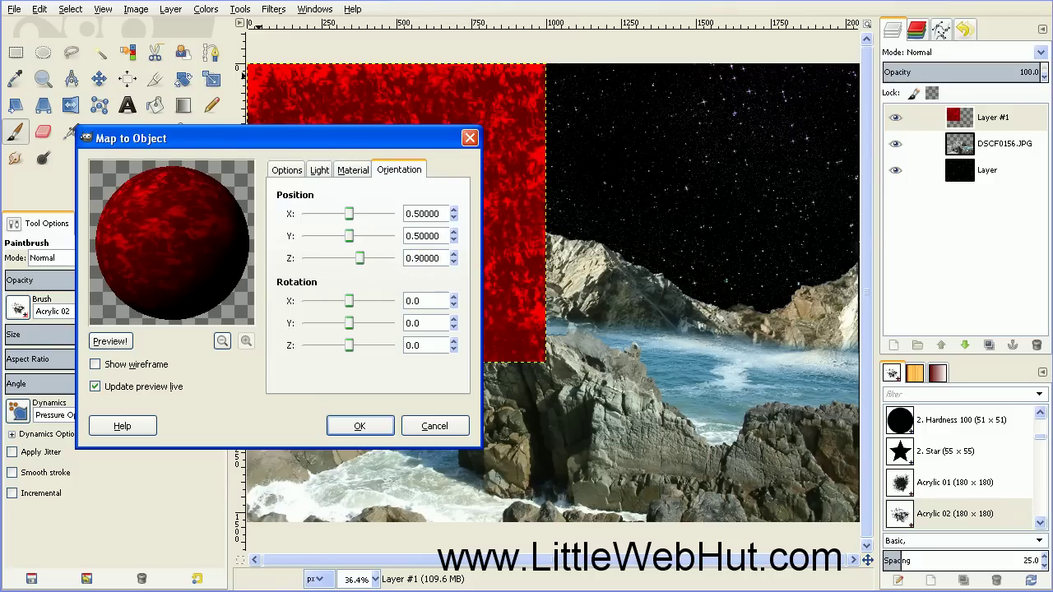
pyautogui.click(359, 426)
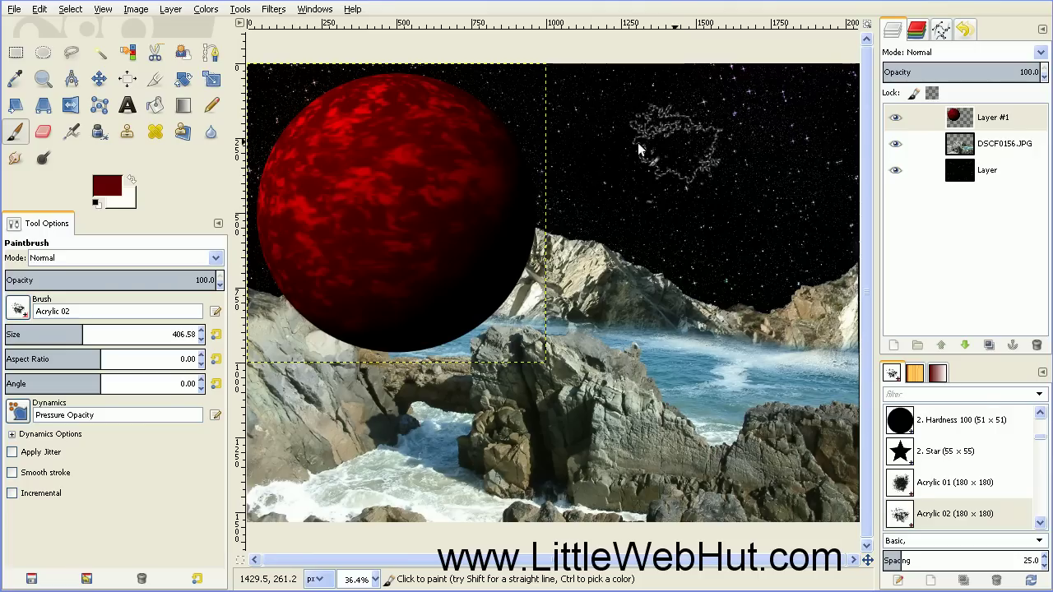
# Select the planet from the layer's alpha and set up the Blend tool with a reversed white FG to Transparent gradient and Radial shape.
pyautogui.rightClick(902, 117)
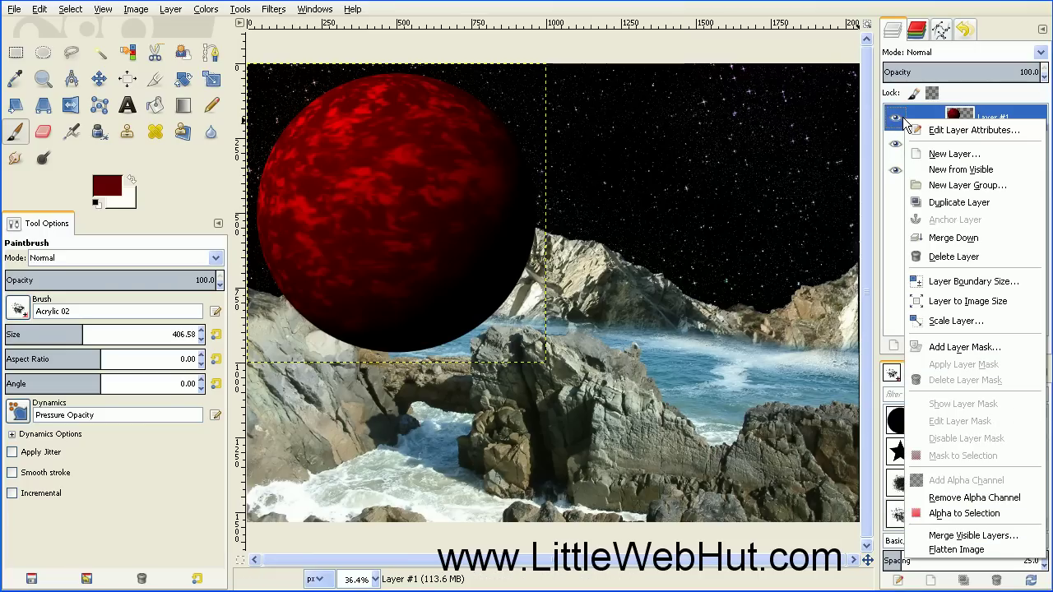
pyautogui.click(946, 518)
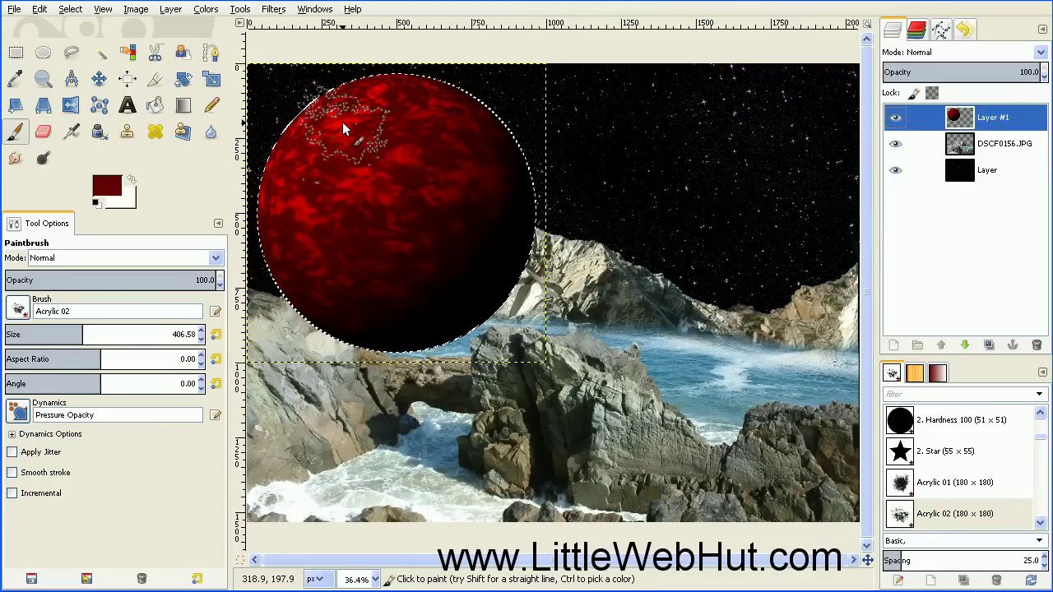
pyautogui.click(185, 107)
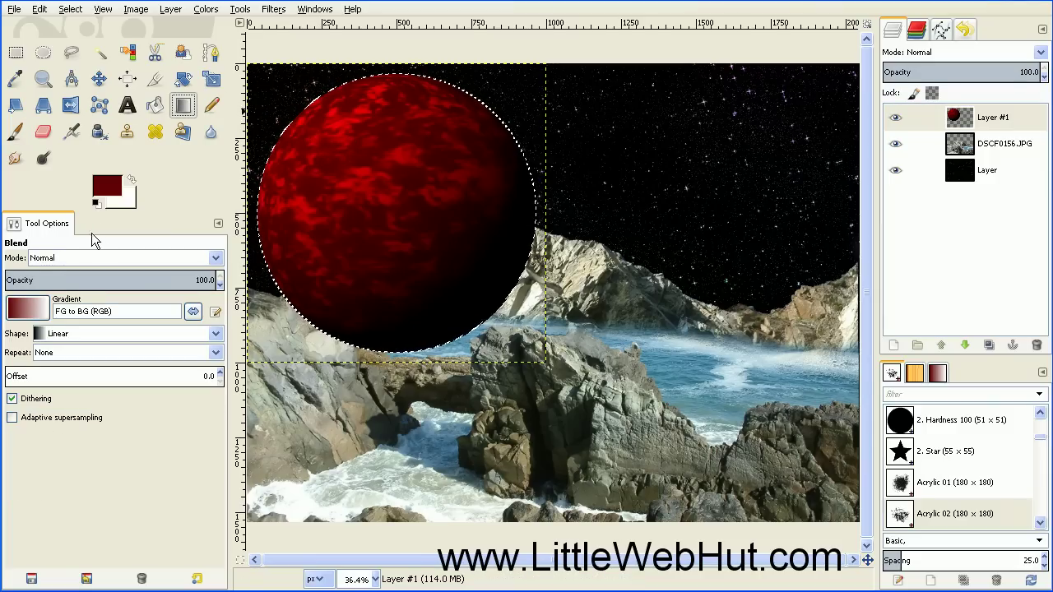
pyautogui.click(33, 311)
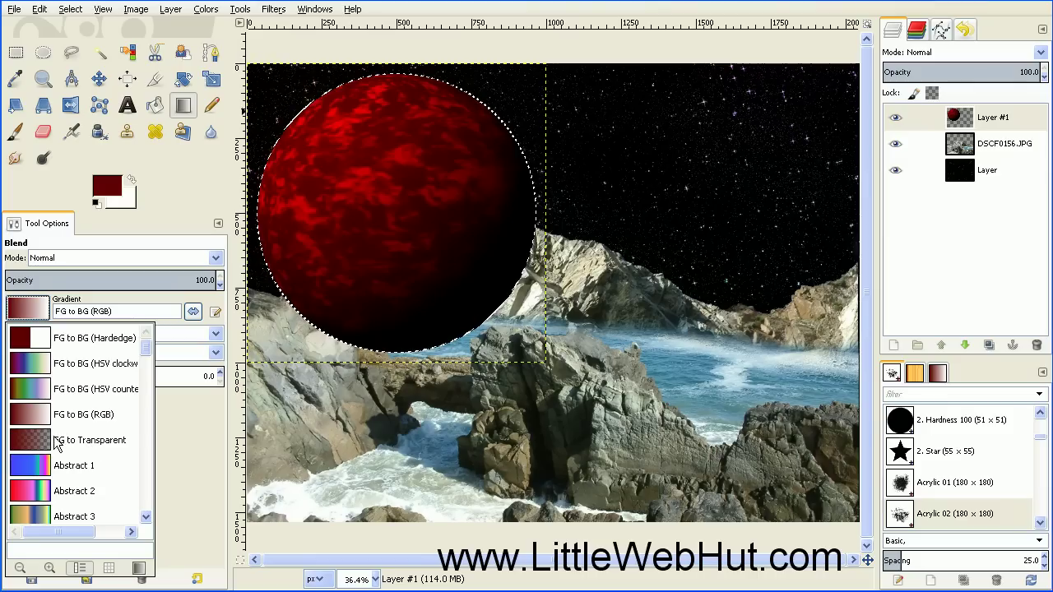
pyautogui.click(29, 442)
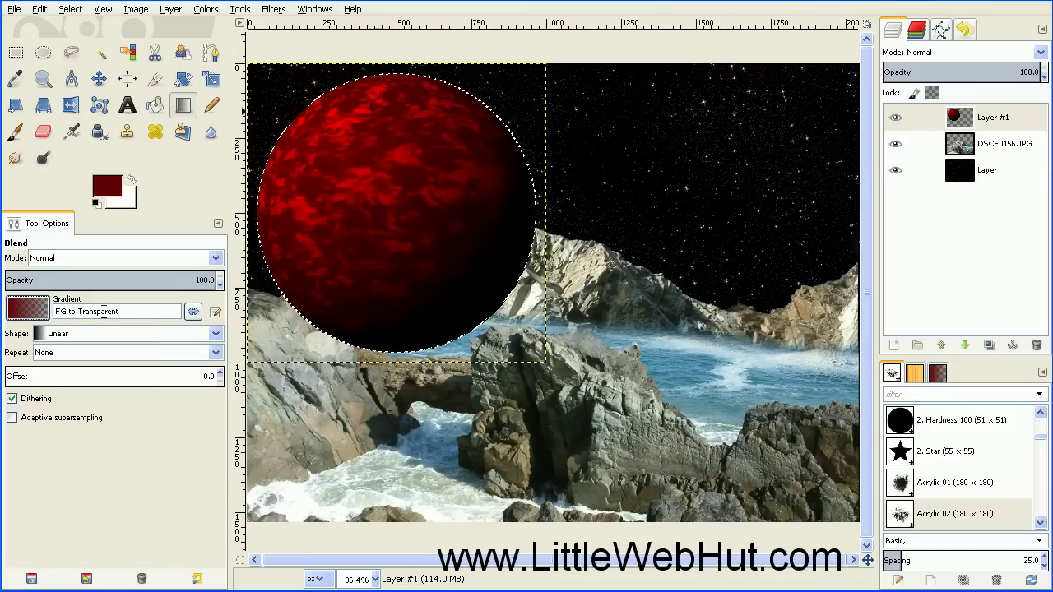
pyautogui.click(192, 310)
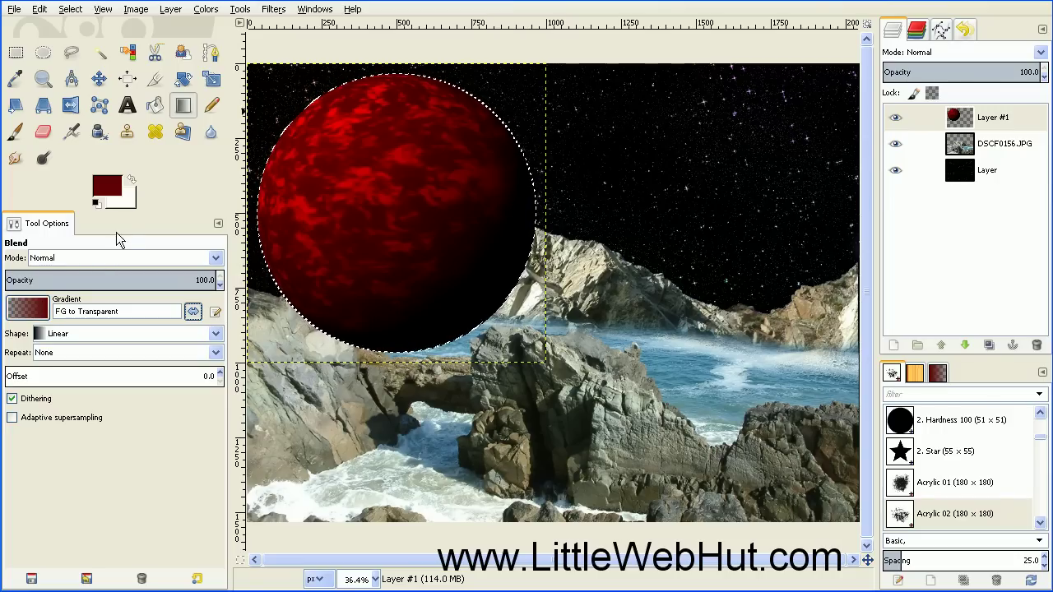
pyautogui.click(131, 179)
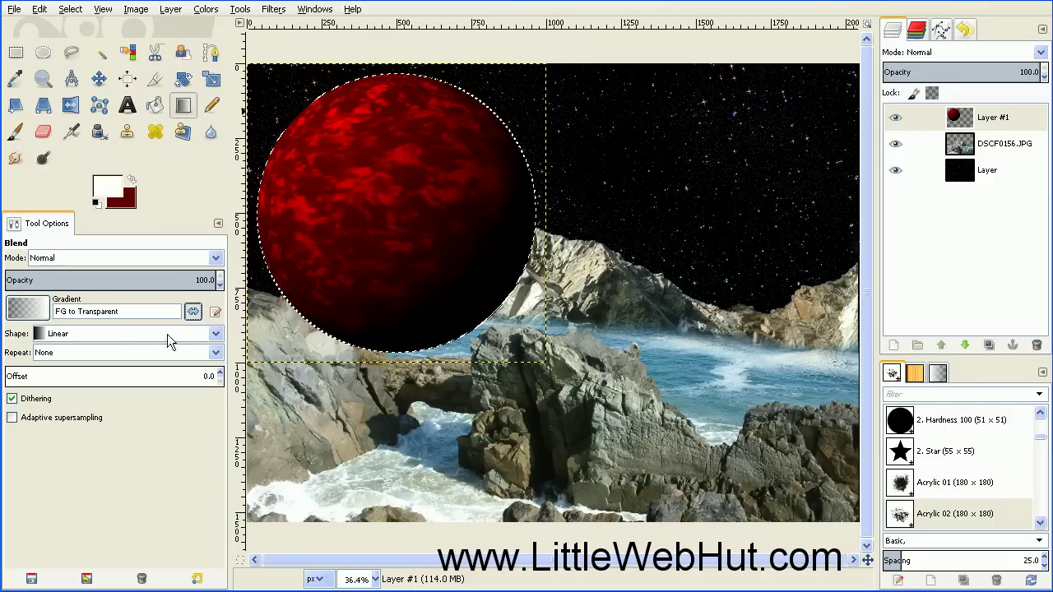
pyautogui.click(207, 334)
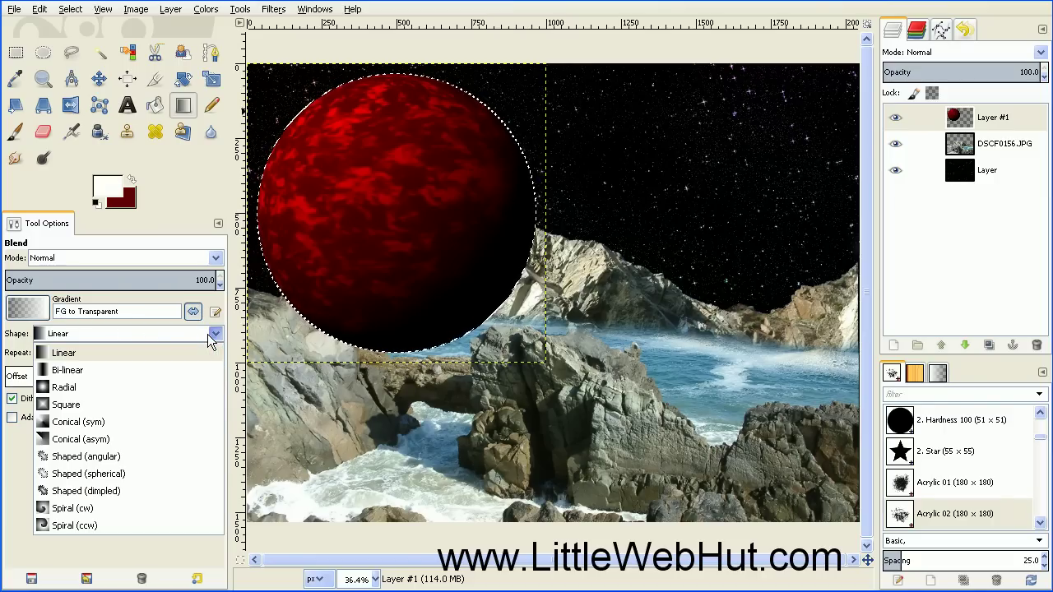
pyautogui.click(141, 388)
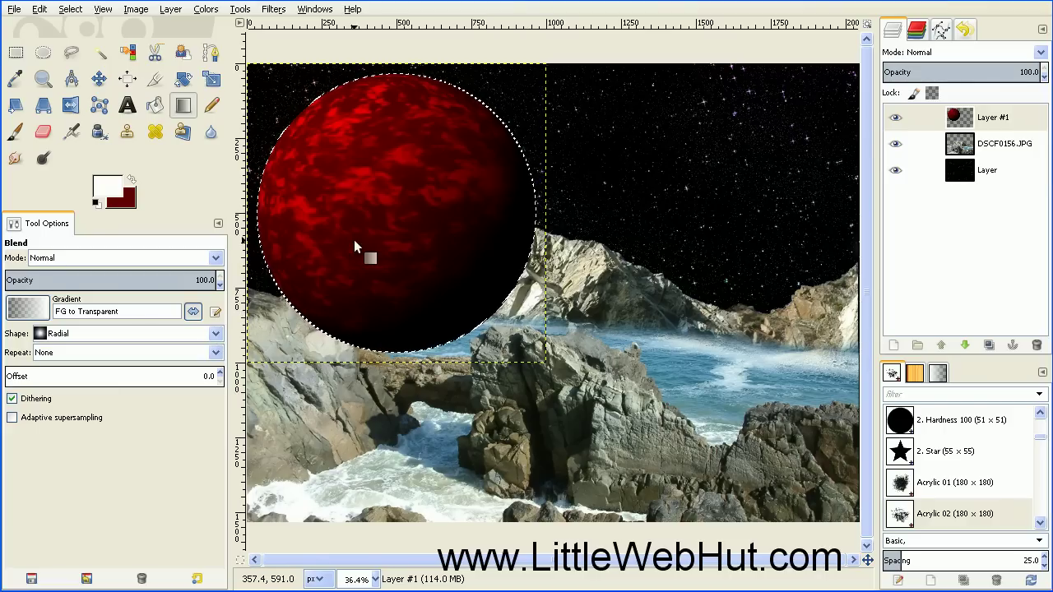
# Test and undo the radial gradient on the planet, and redraw it with offset 85.2 from near its center past the upper-left edge.
pyautogui.moveTo(392, 213); pyautogui.dragTo(292, 132)
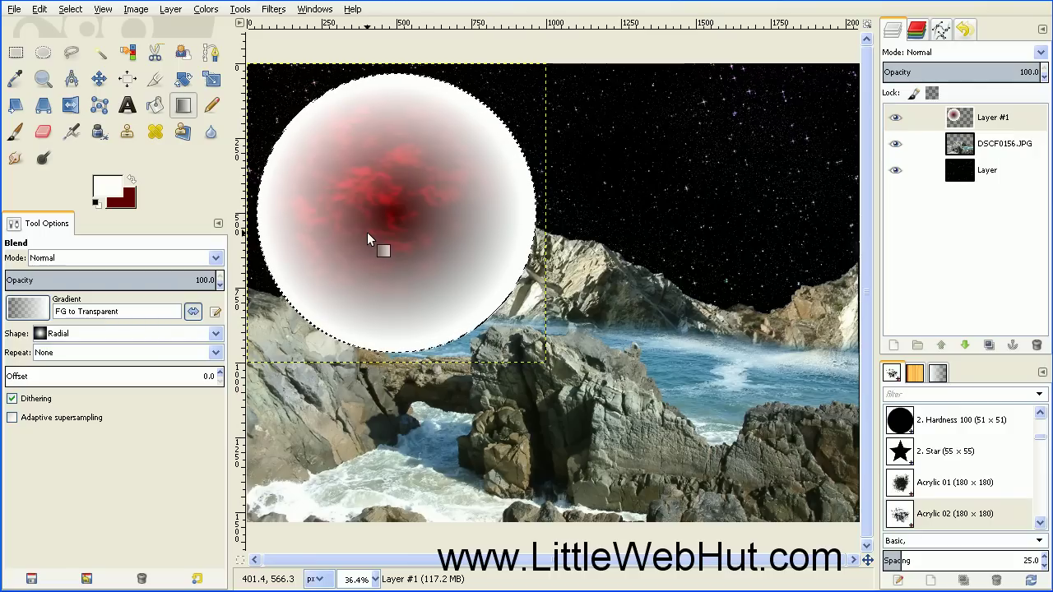
pyautogui.hotkey('ctrl', 'z')
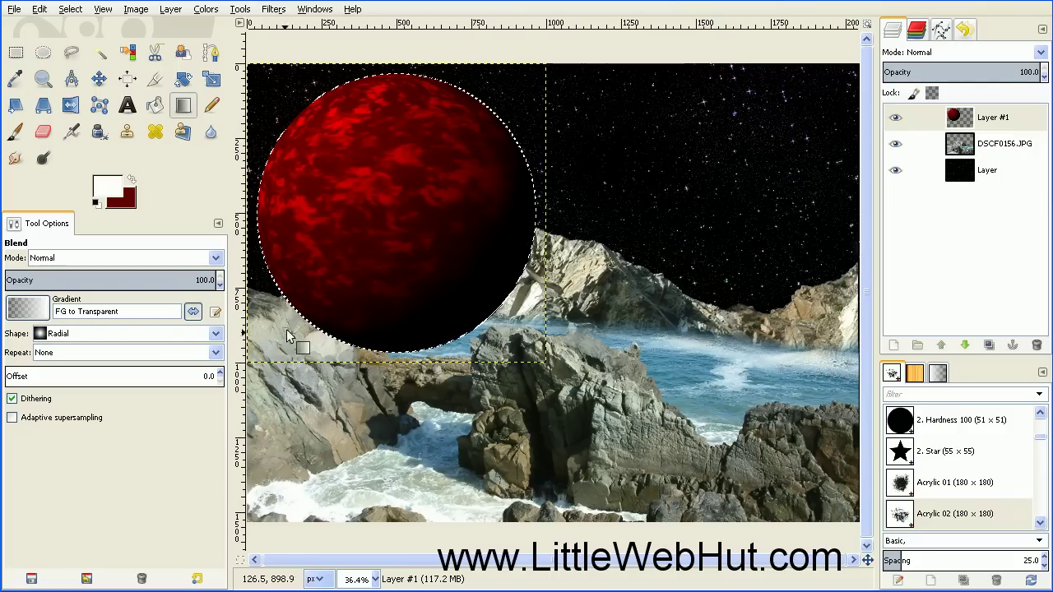
pyautogui.moveTo(16, 376); pyautogui.dragTo(185, 376)
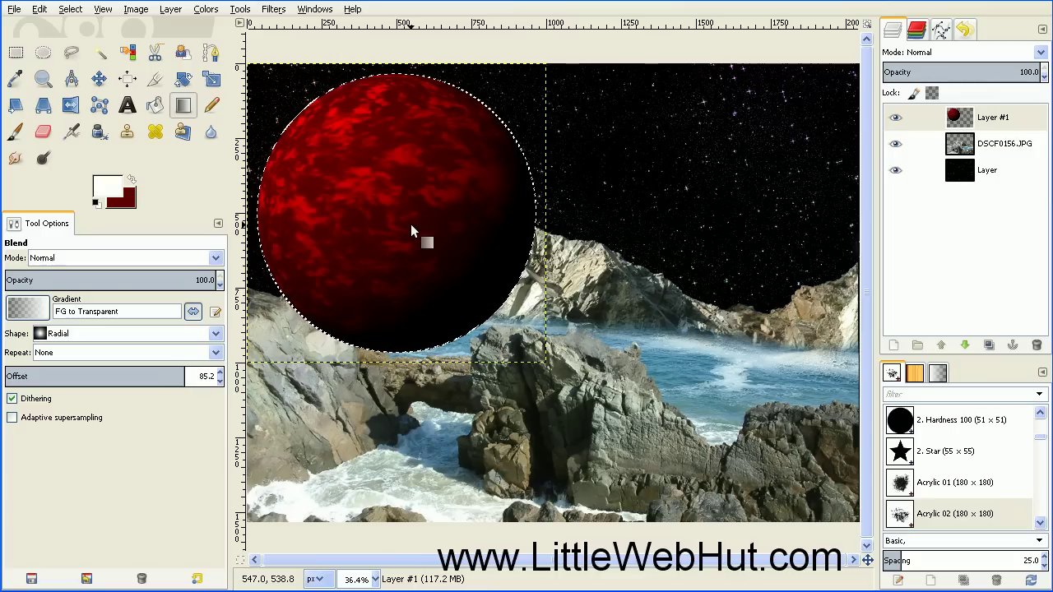
pyautogui.moveTo(411, 223); pyautogui.dragTo(288, 113)
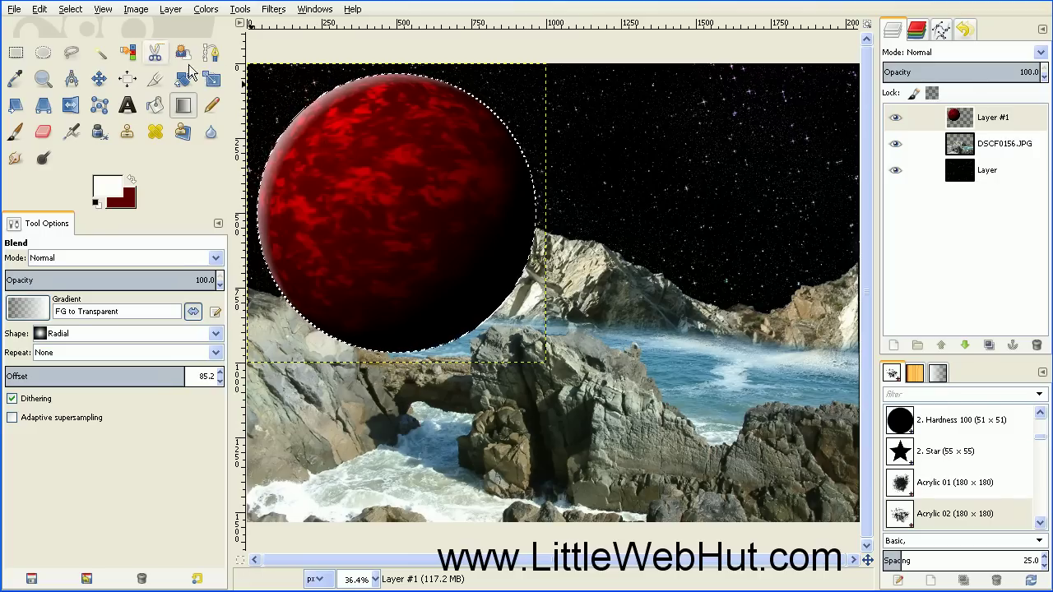
# Clear the selection and move the red planet into the sky at the image's upper-right, partly beyond the top edge.
pyautogui.click(76, 11)
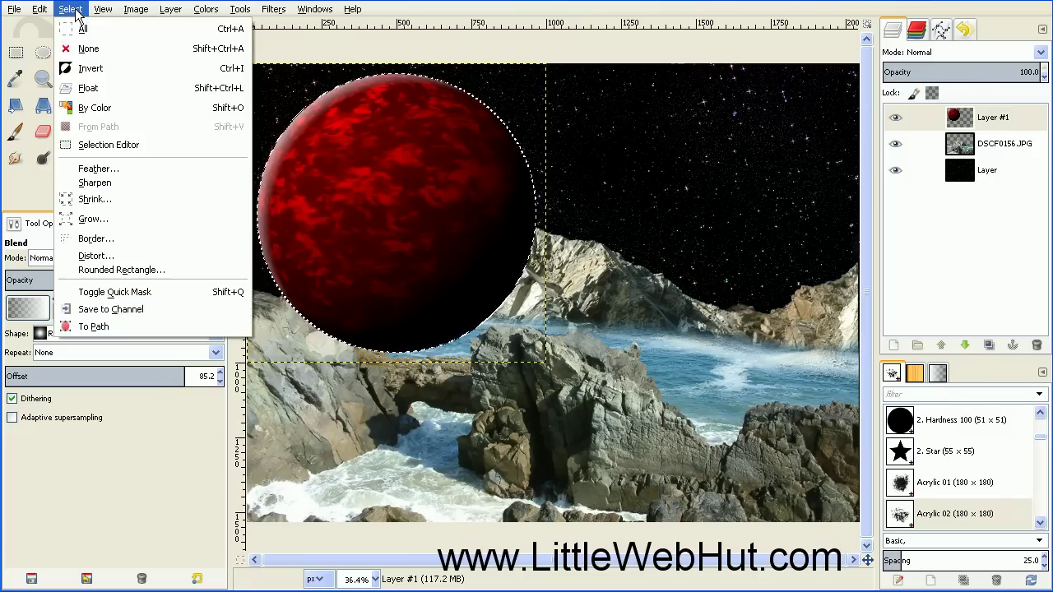
pyautogui.click(92, 49)
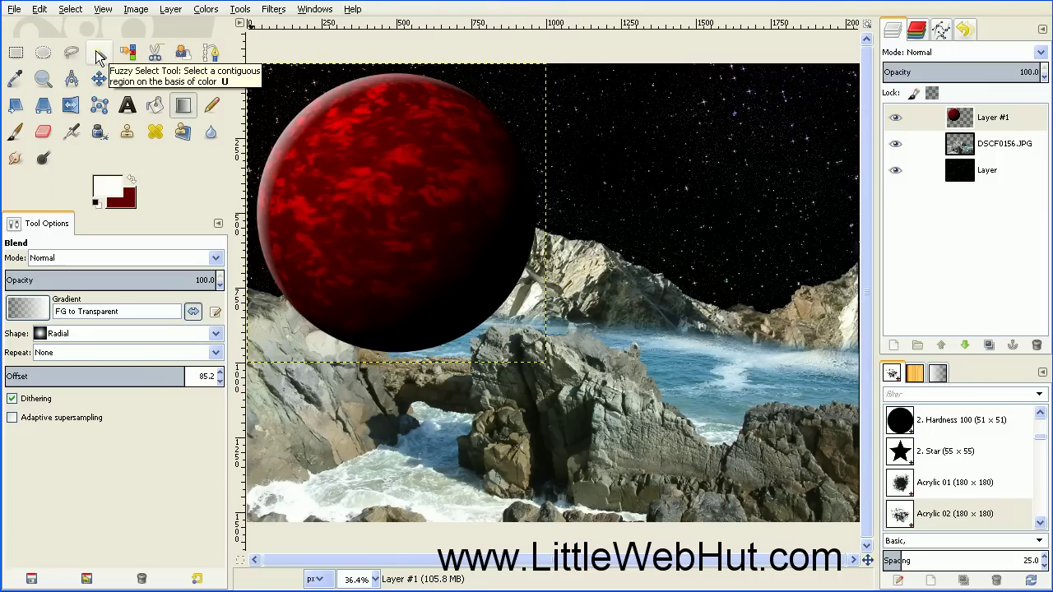
pyautogui.click(98, 79)
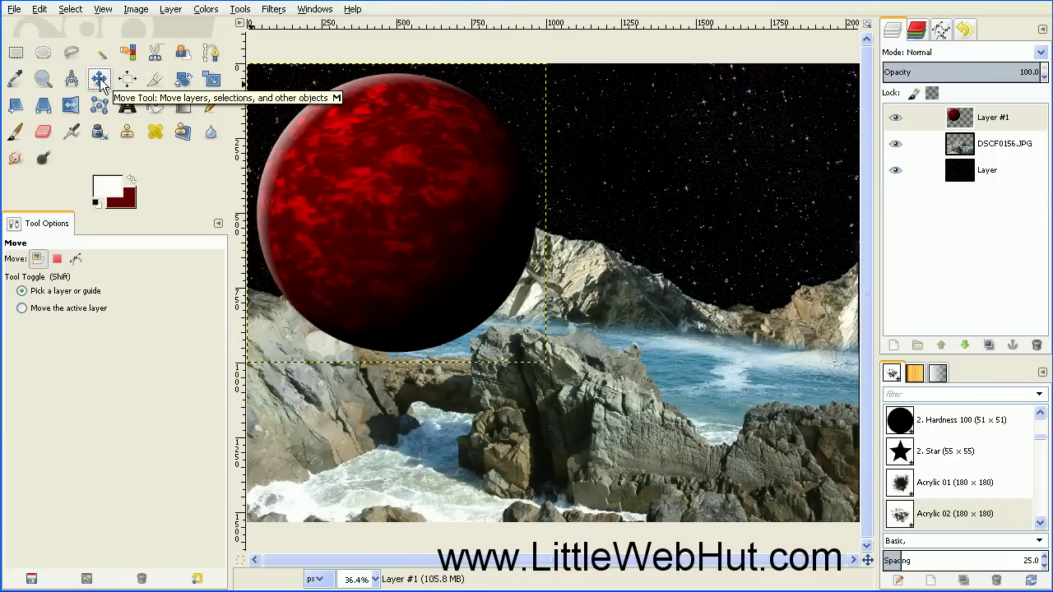
pyautogui.moveTo(388, 205); pyautogui.dragTo(707, 163)
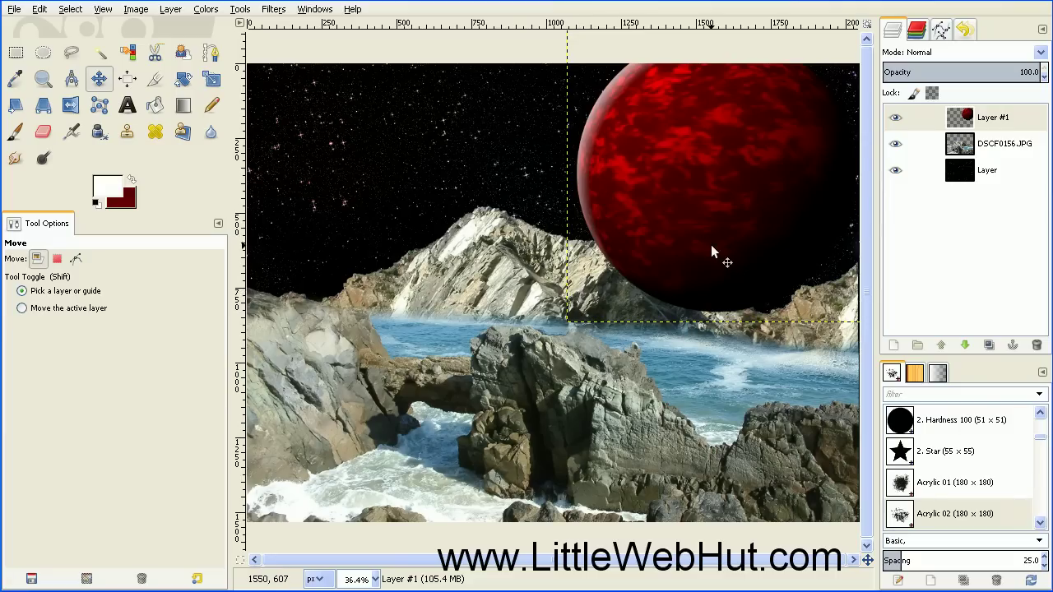
# Lower the red planet's layer beneath the seashore photo and add a 500 × 500 px layer filled with the foreground color.
pyautogui.click(966, 346)
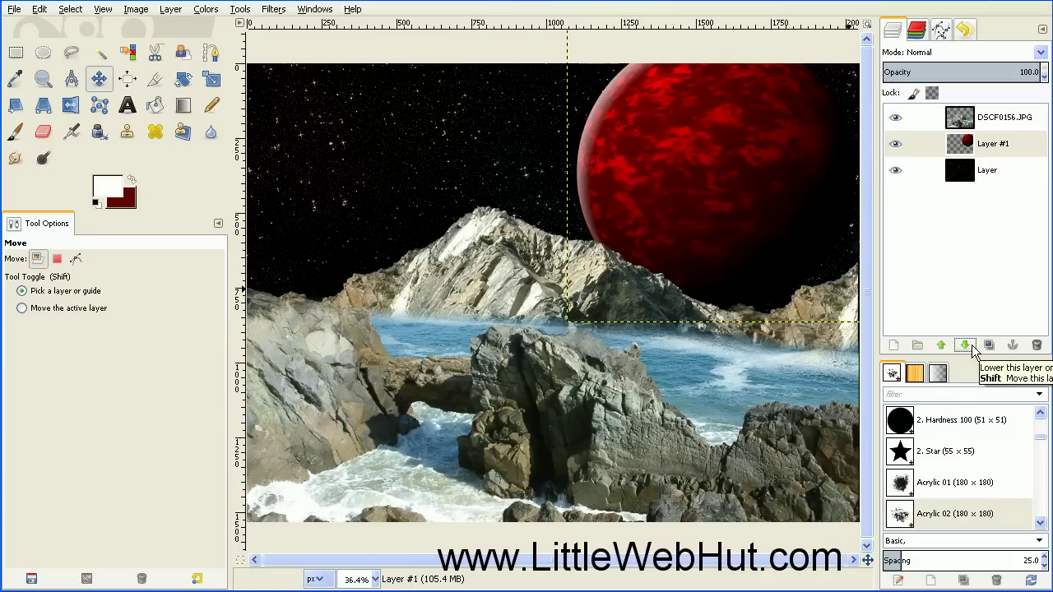
pyautogui.click(894, 347)
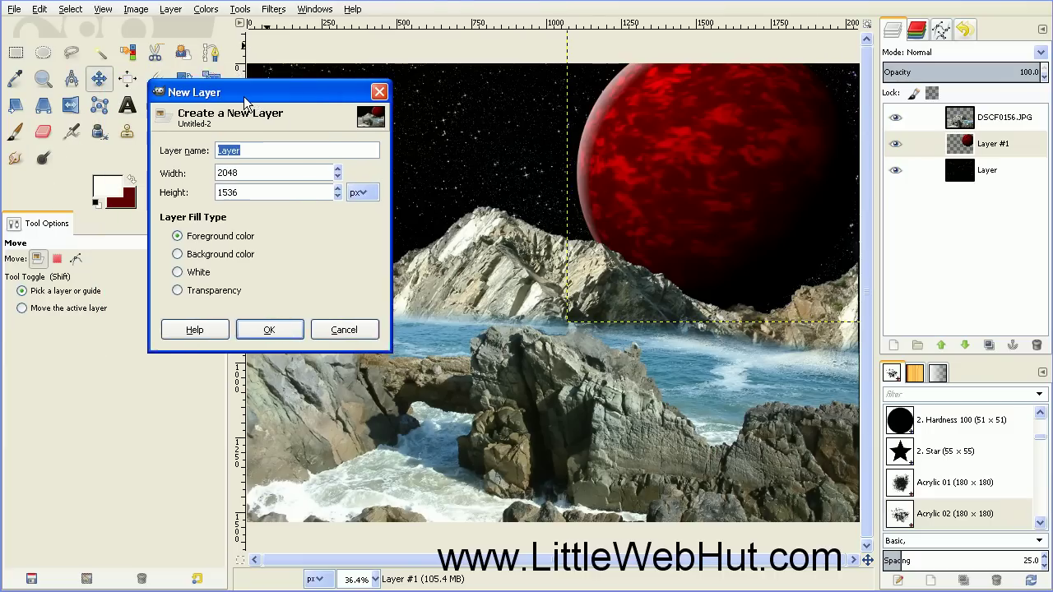
pyautogui.press('Tab')
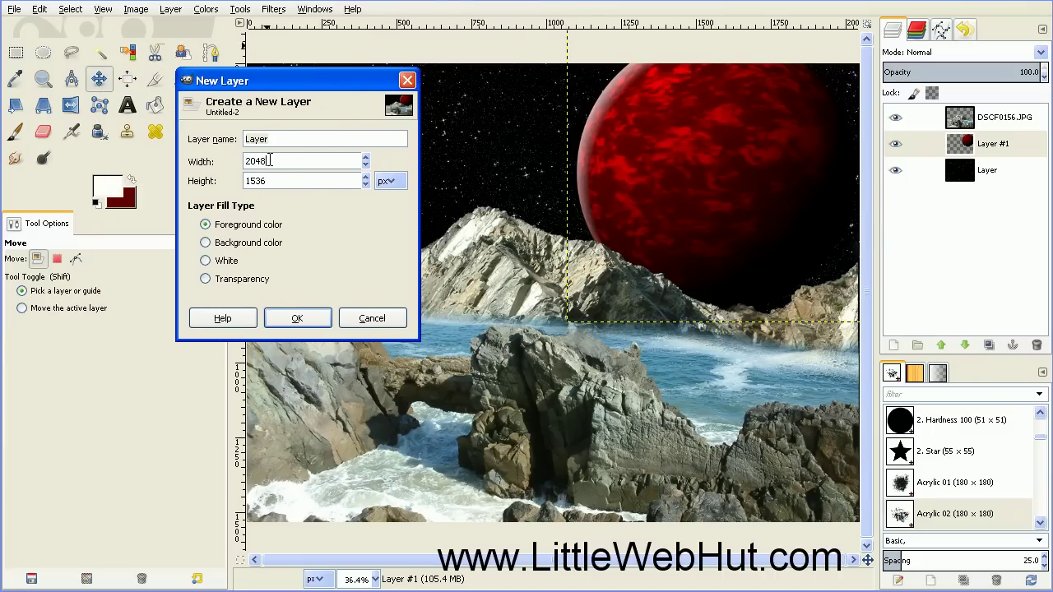
pyautogui.write('500')
pyautogui.doubleClick(252, 180)
pyautogui.write('5')
pyautogui.click(304, 319)
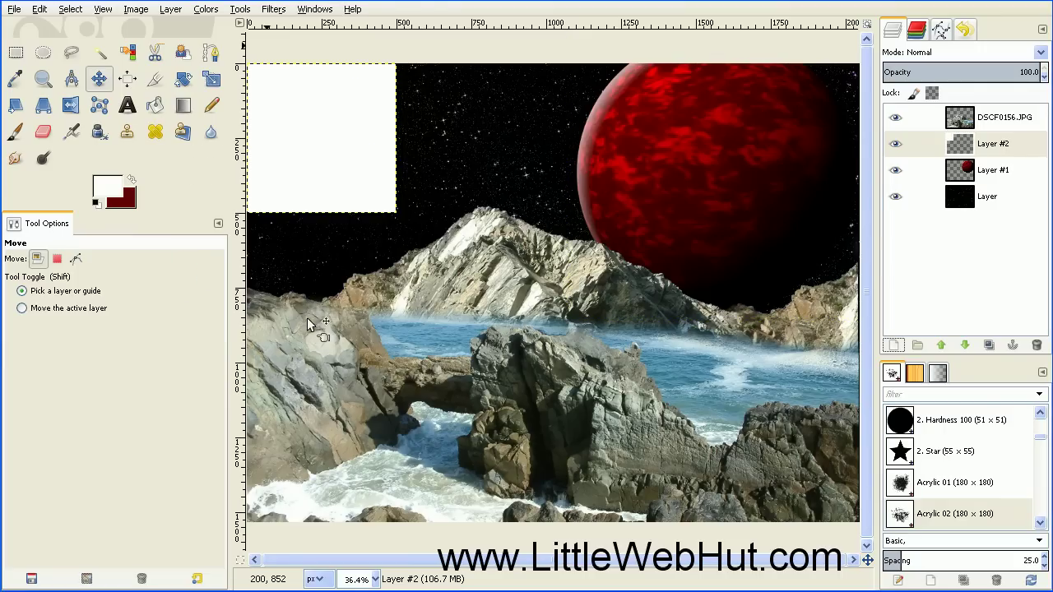
# Render a Plasma cloud texture on the new 500 × 500 px layer with the filter's default settings.
pyautogui.click(275, 10)
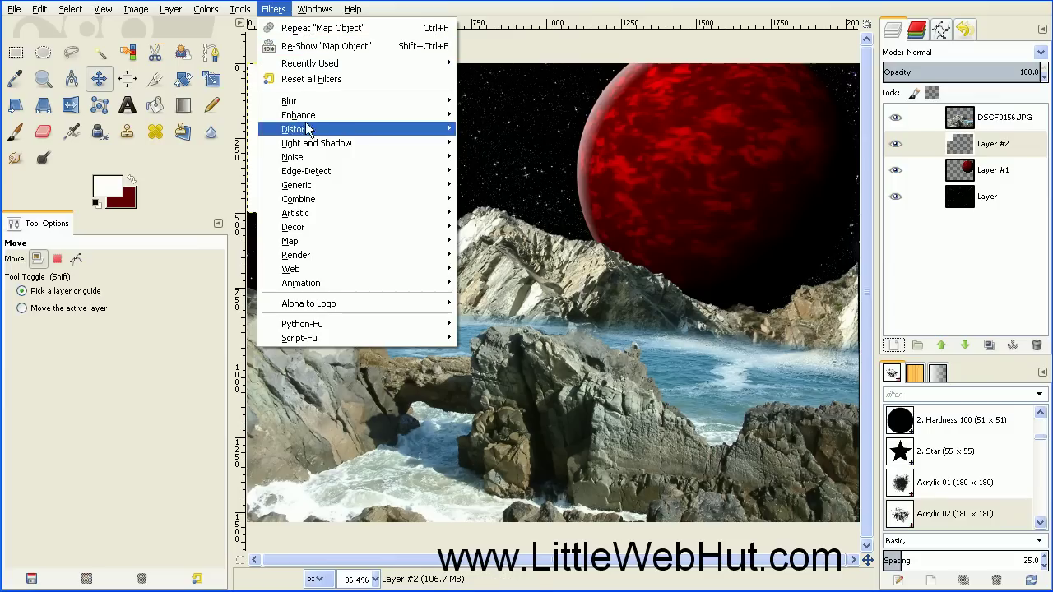
pyautogui.moveTo(326, 254)
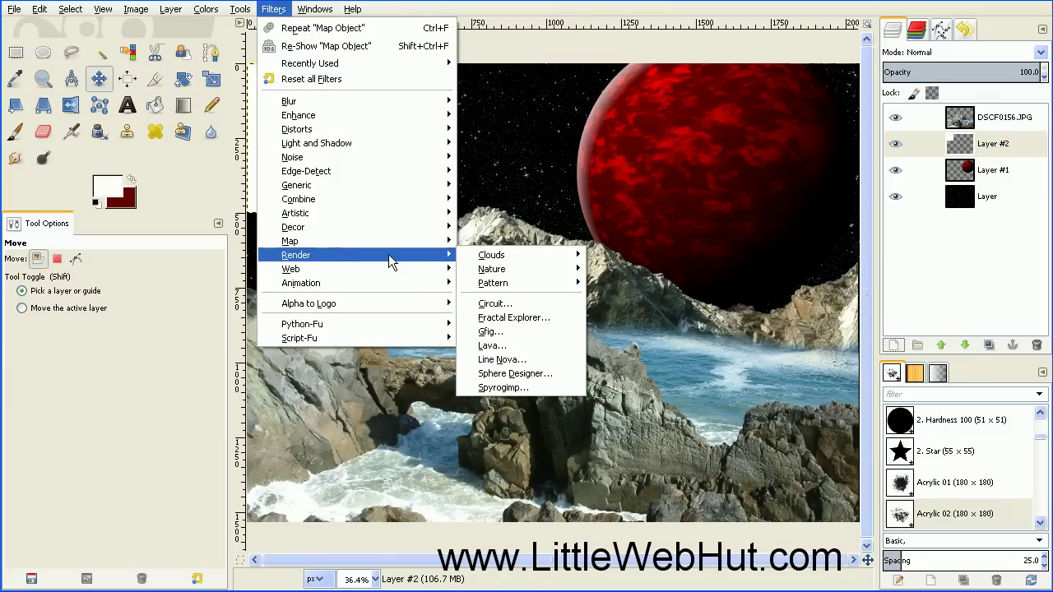
pyautogui.moveTo(523, 255)
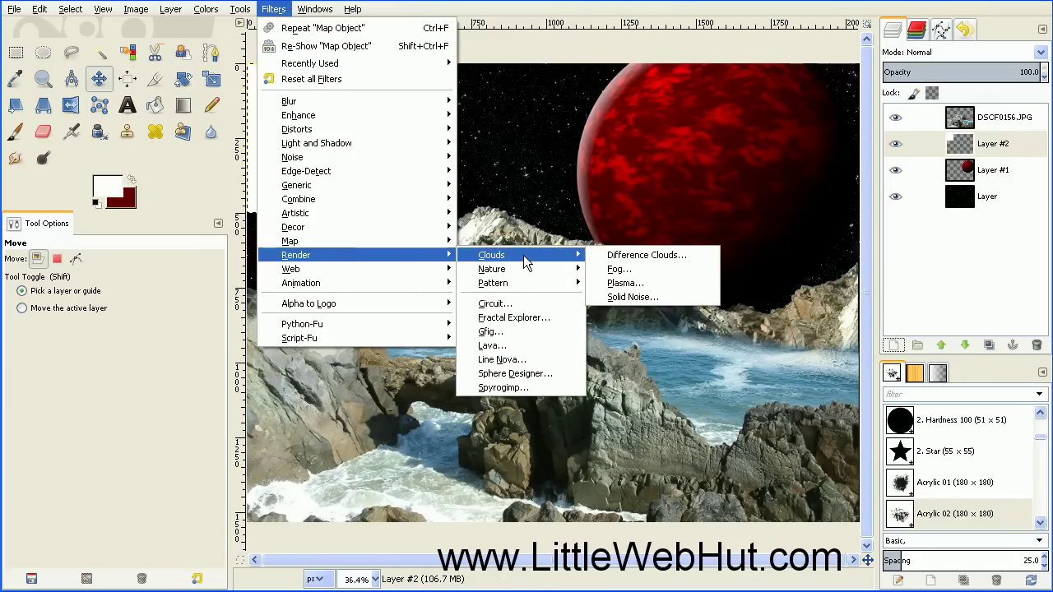
pyautogui.click(626, 283)
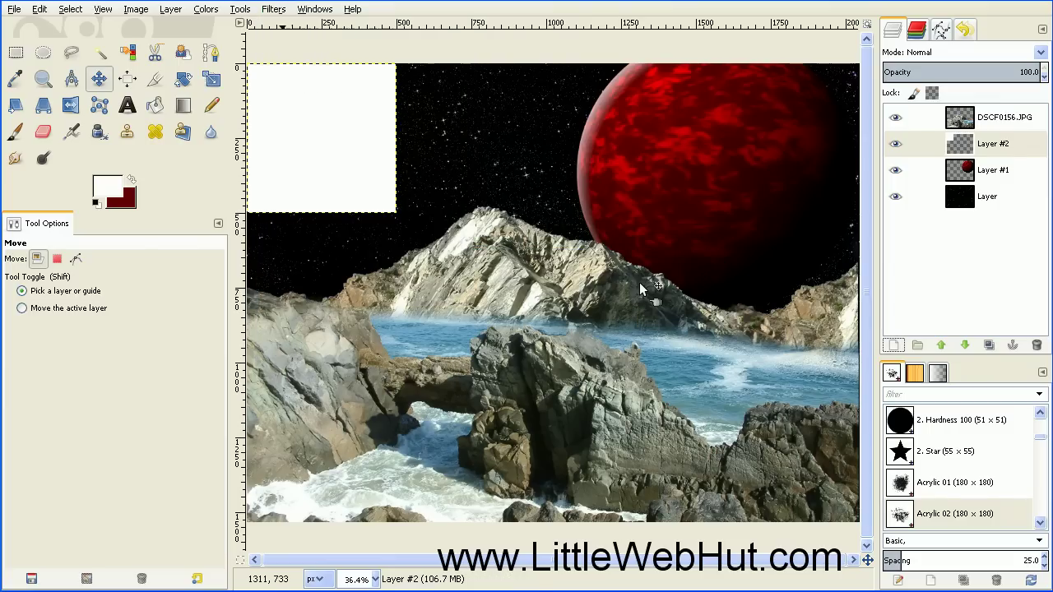
pyautogui.moveTo(66, 4); pyautogui.dragTo(333, 101)
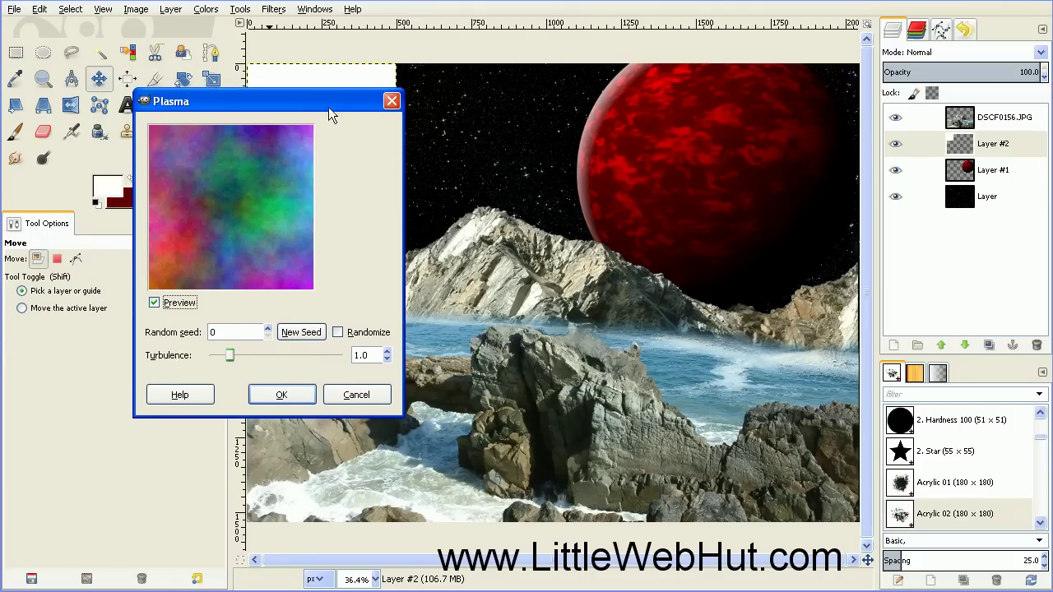
pyautogui.click(280, 395)
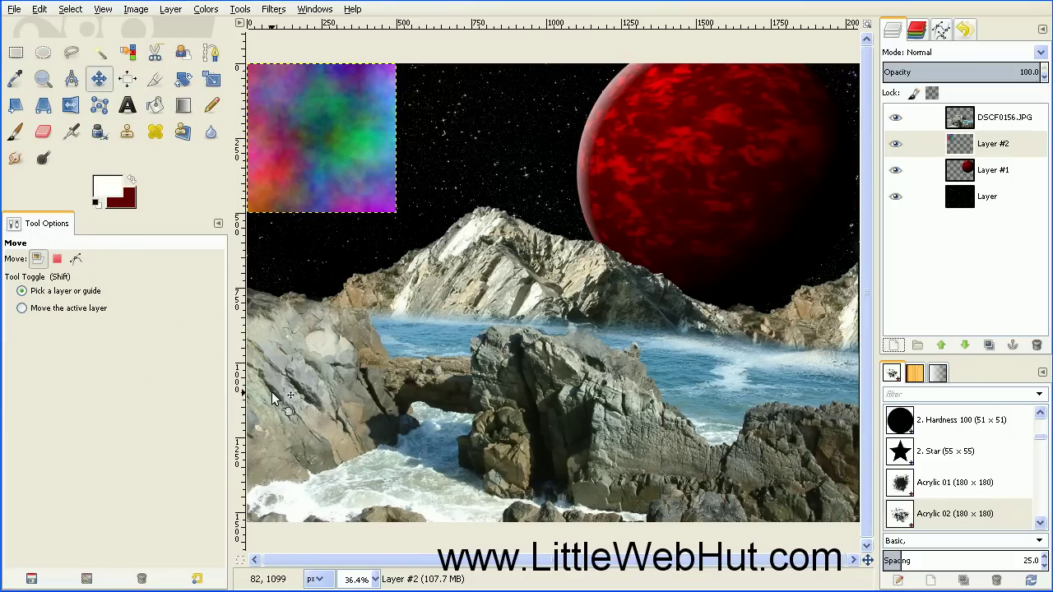
# Map the plasma texture onto a sphere with a transparent background using the Map Object filter.
pyautogui.click(274, 10)
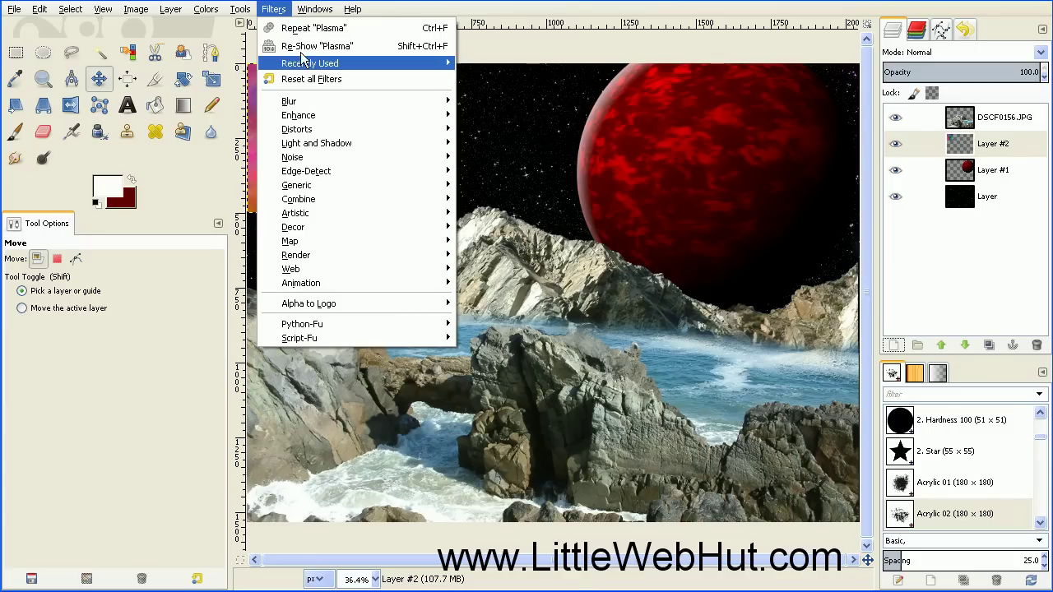
pyautogui.moveTo(306, 69)
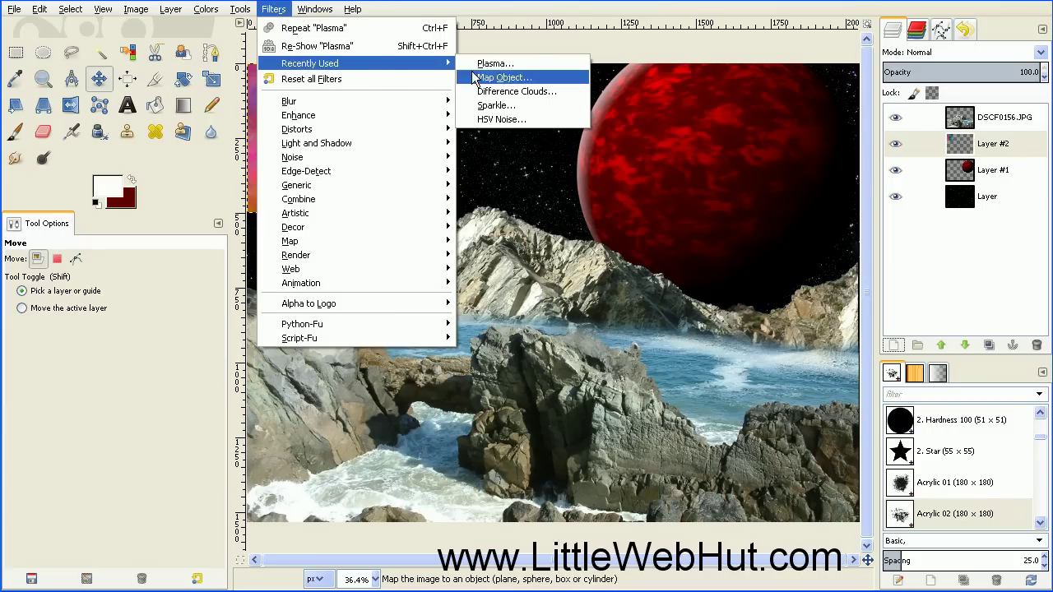
pyautogui.click(514, 79)
pyautogui.moveTo(164, 2); pyautogui.dragTo(382, 52)
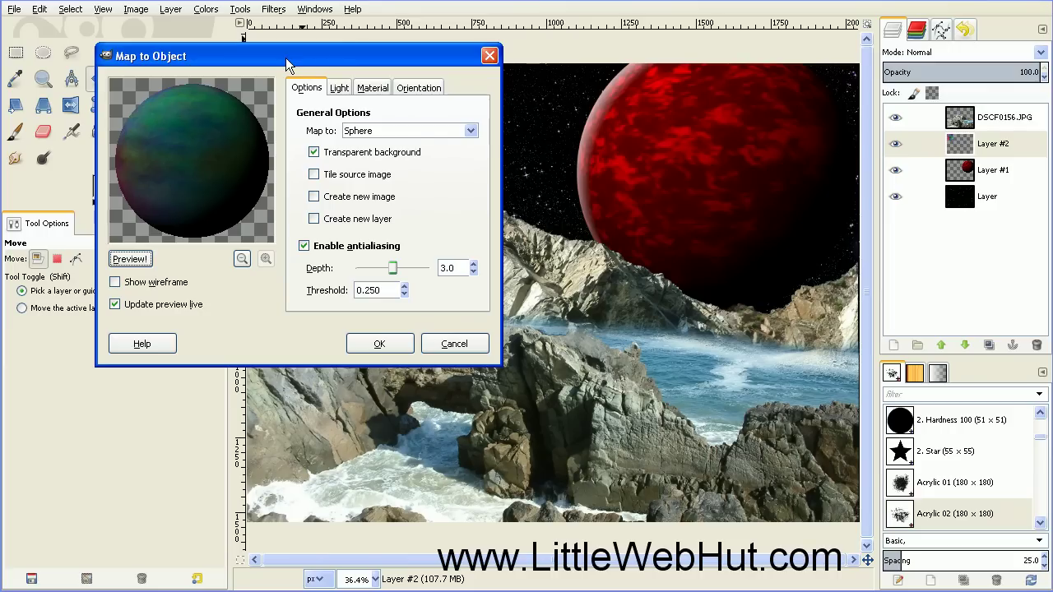
pyautogui.click(379, 344)
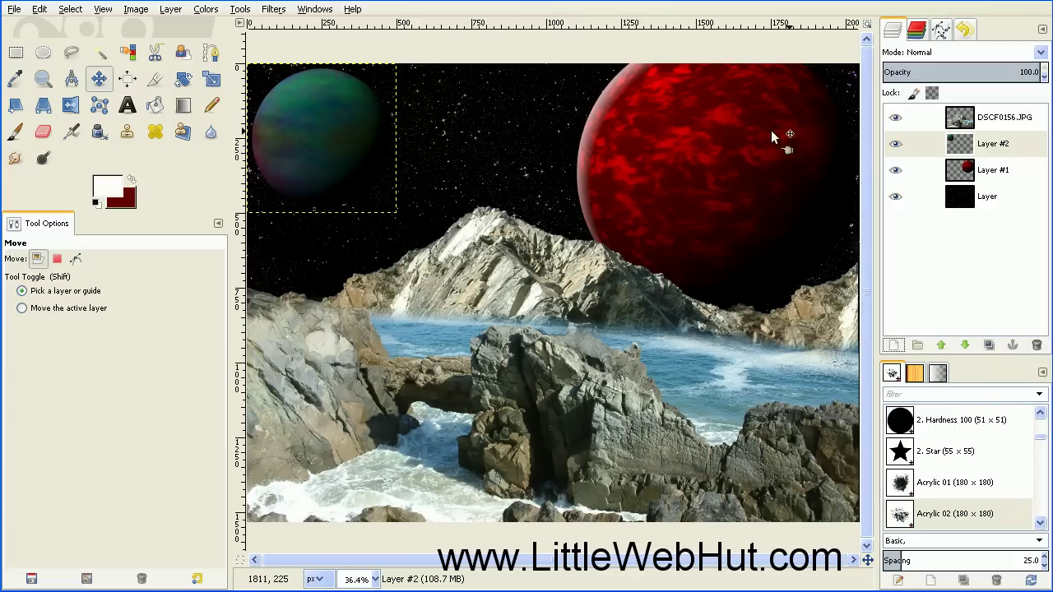
# Blend a white radial highlight from near the green planet's center to its upper-left edge within its alpha selection, and clear the selection.
pyautogui.rightClick(905, 145)
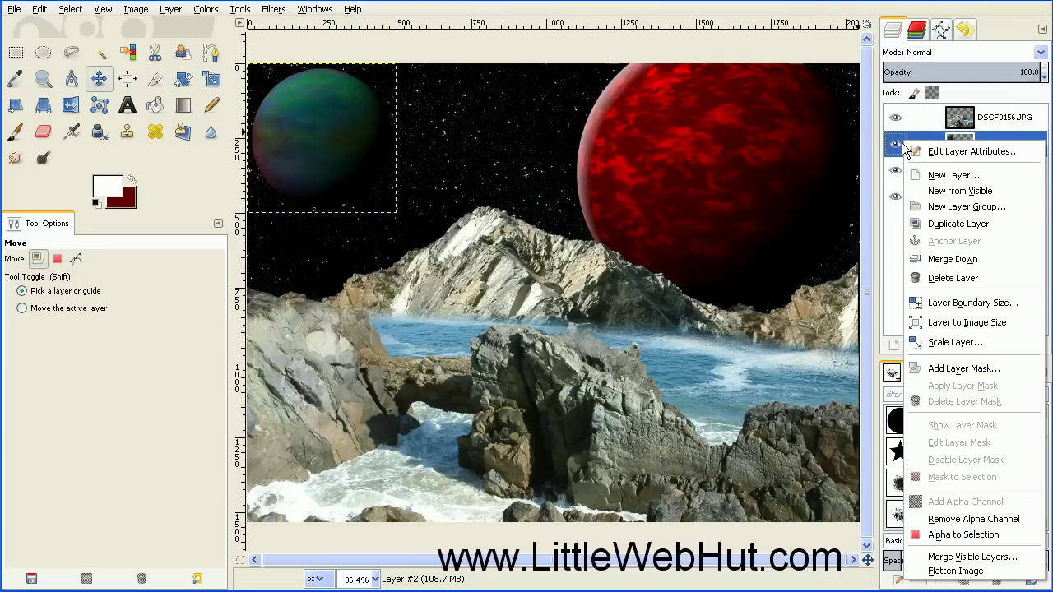
pyautogui.click(956, 536)
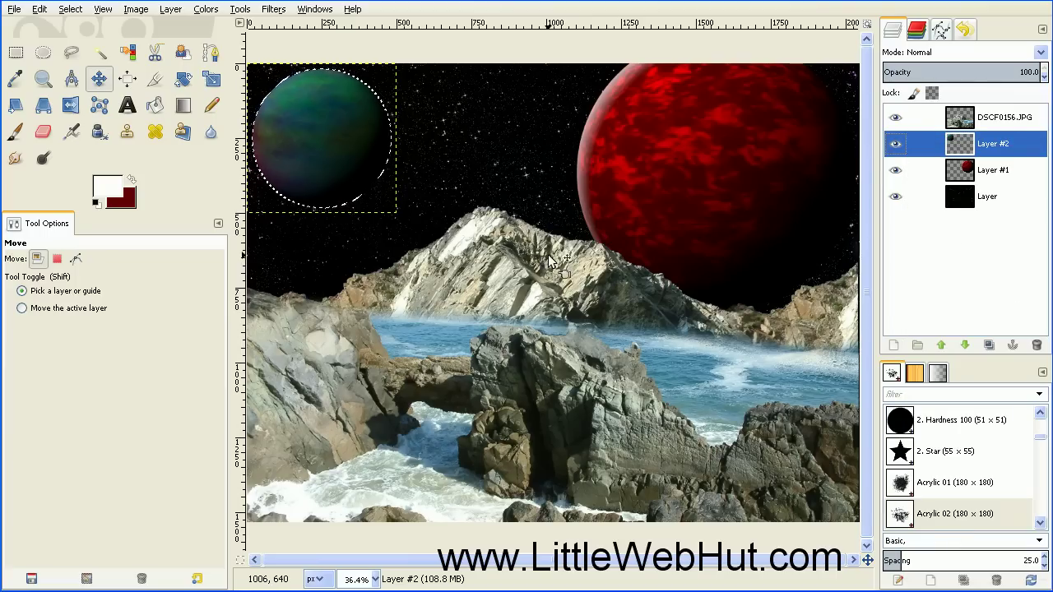
pyautogui.click(182, 105)
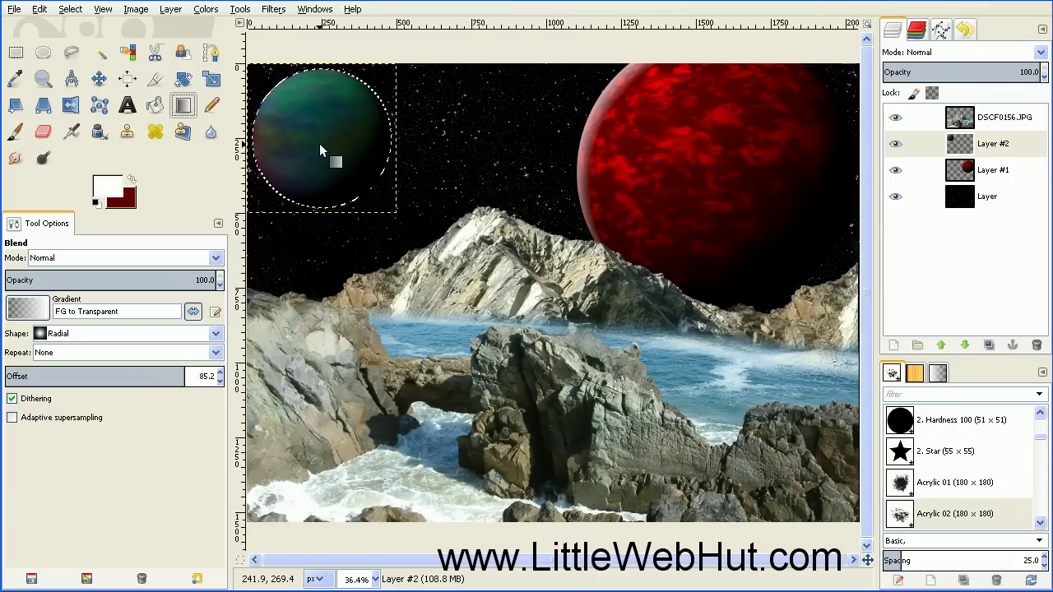
pyautogui.moveTo(331, 144); pyautogui.dragTo(269, 86)
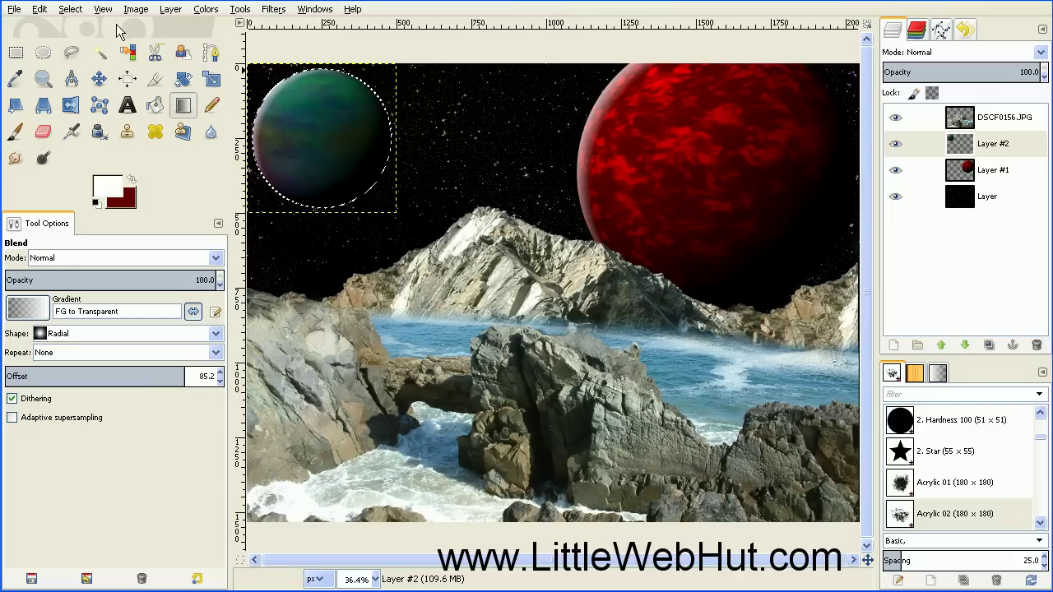
pyautogui.click(69, 9)
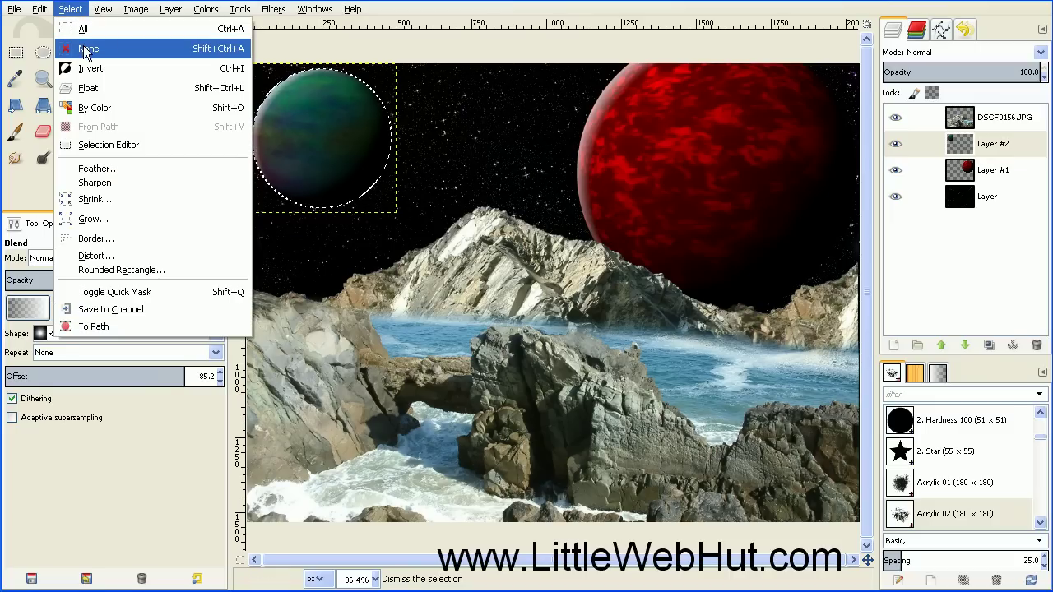
pyautogui.click(85, 49)
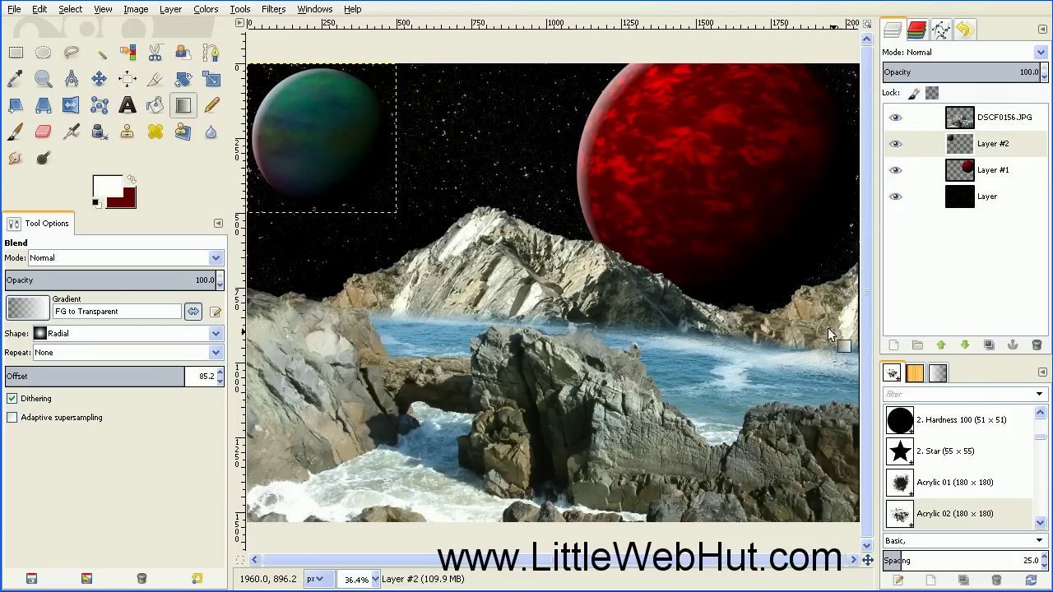
# Add another new layer of 250 × 250 px filled with the foreground color.
pyautogui.click(893, 346)
pyautogui.moveTo(73, 9); pyautogui.dragTo(380, 129)
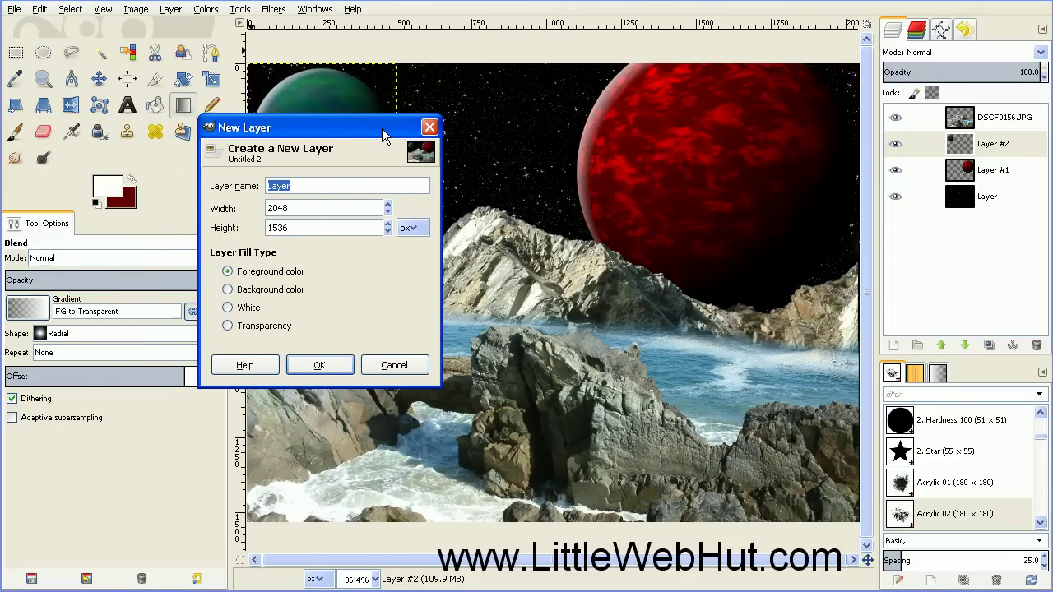
pyautogui.doubleClick(280, 208)
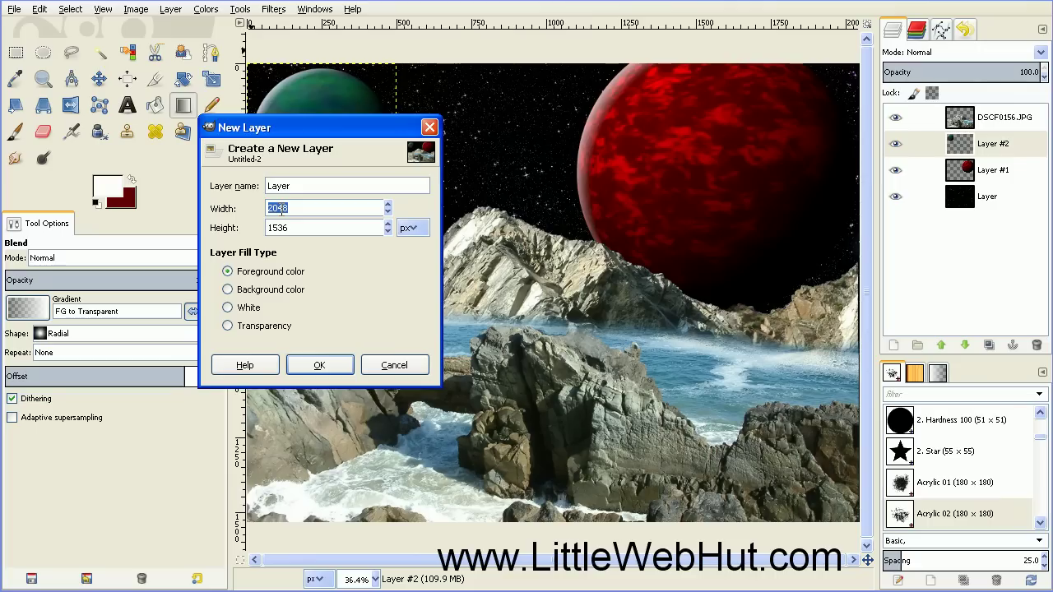
pyautogui.write('2')
pyautogui.doubleClick(288, 227)
pyautogui.write('2')
pyautogui.click(326, 369)
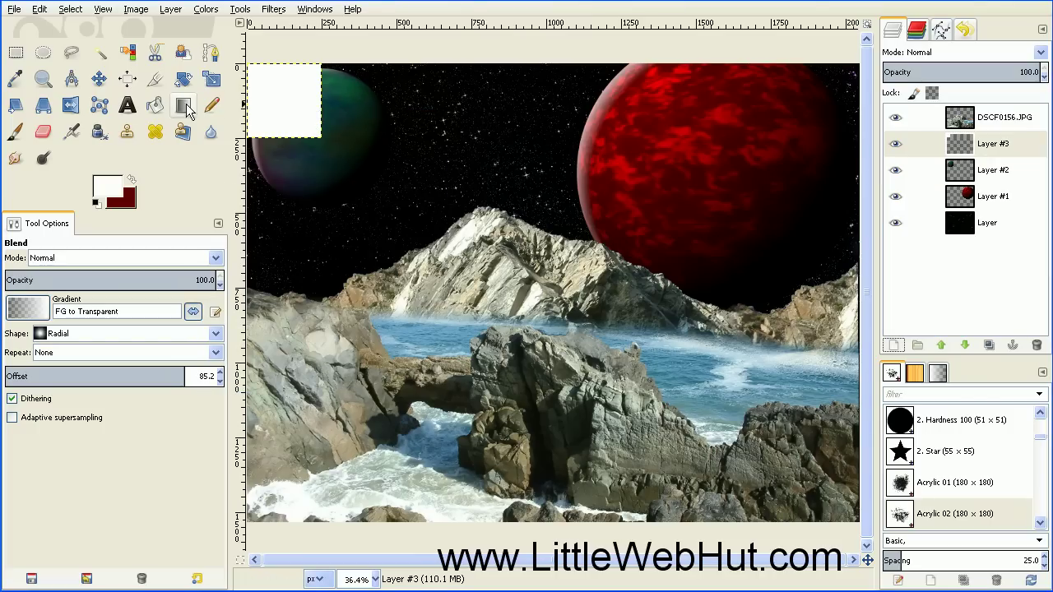
# Set the foreground color to black (000000) and bucket-fill the small white square layer with it.
pyautogui.click(156, 110)
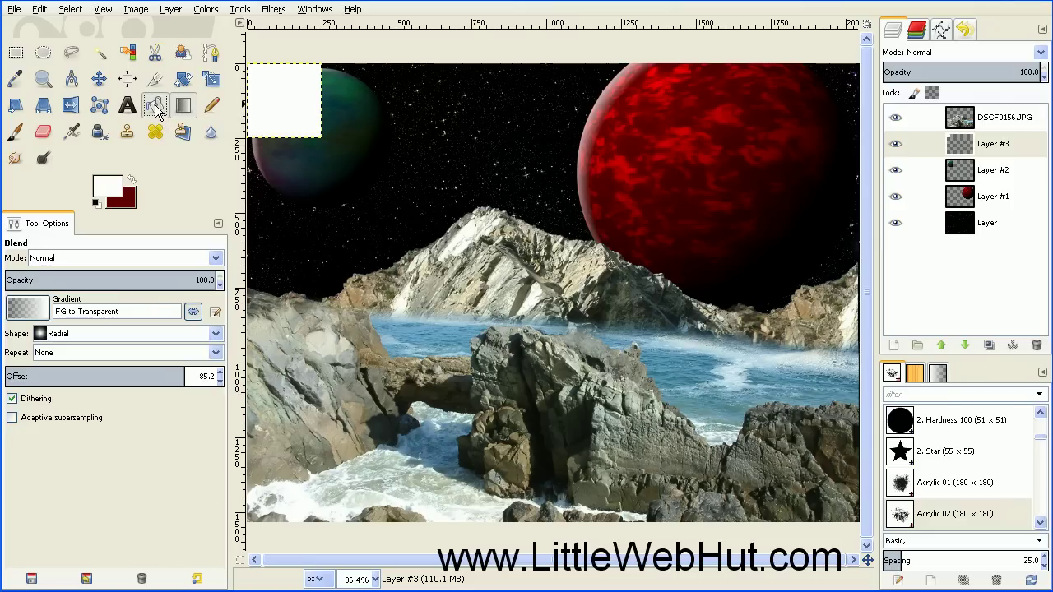
pyautogui.click(106, 189)
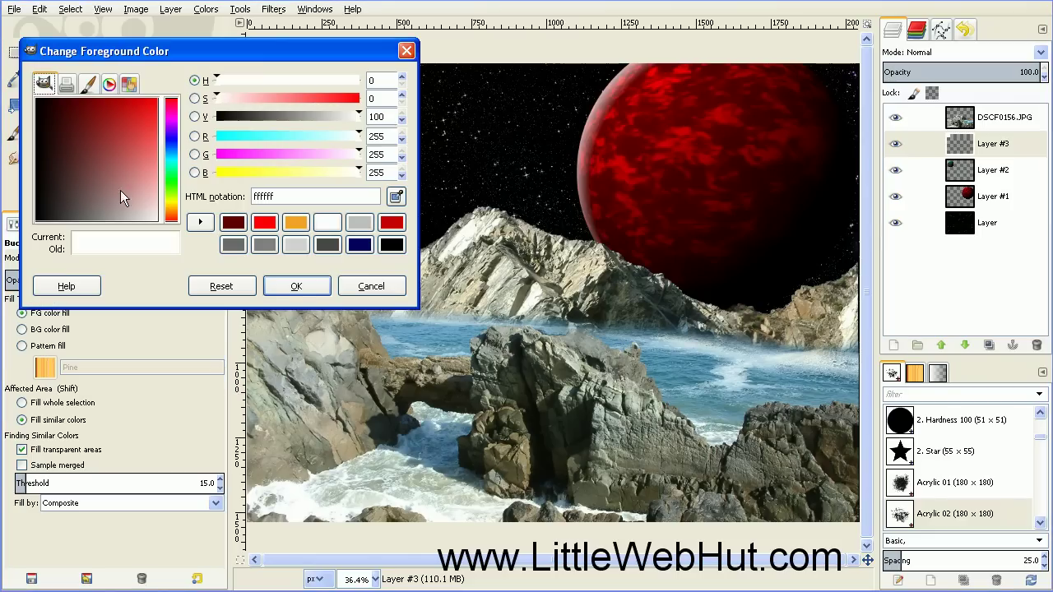
pyautogui.click(393, 245)
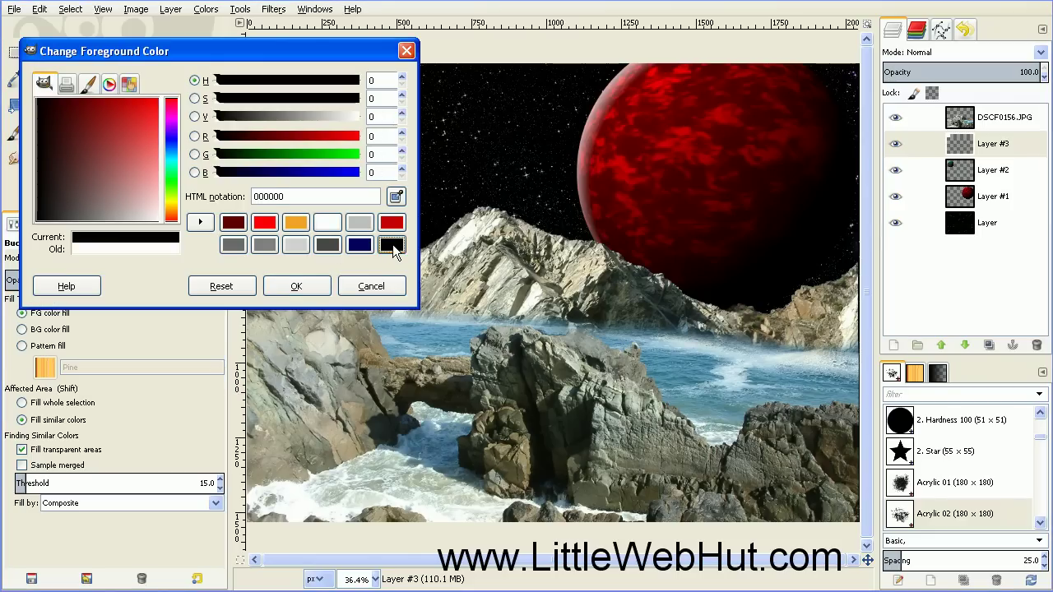
pyautogui.click(305, 284)
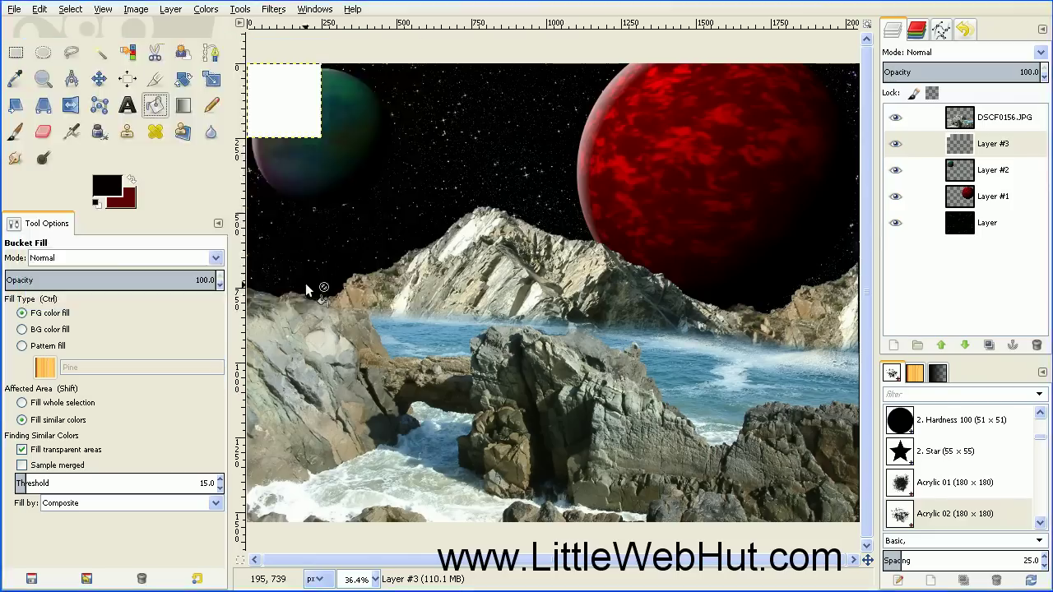
pyautogui.click(282, 100)
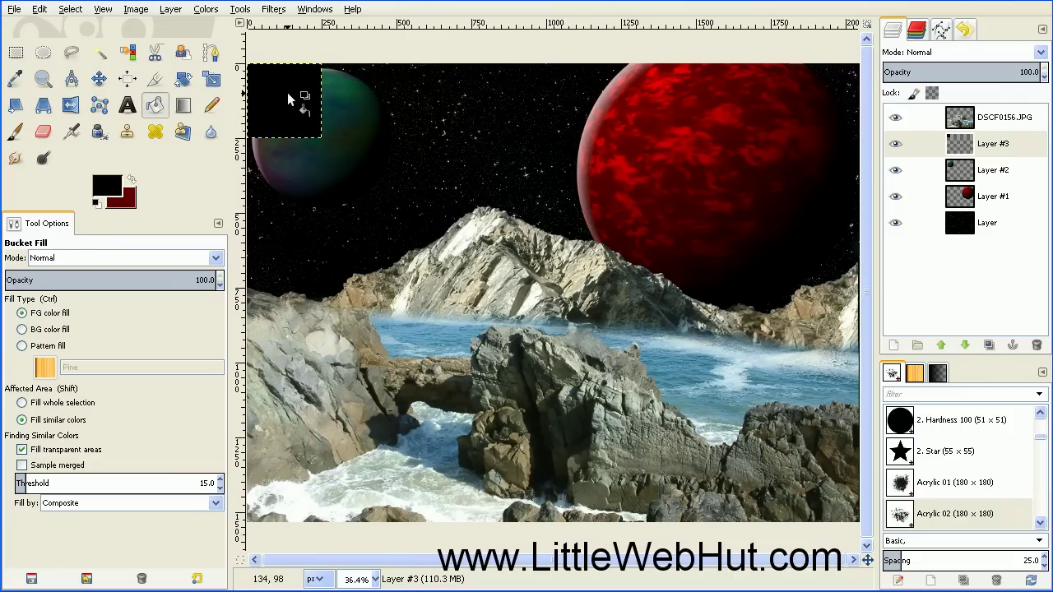
# Paint orange (f4a323) texture over the black square with the Acrylic 02 brush and repeat the Map Object filter to wrap it onto a sphere.
pyautogui.click(108, 187)
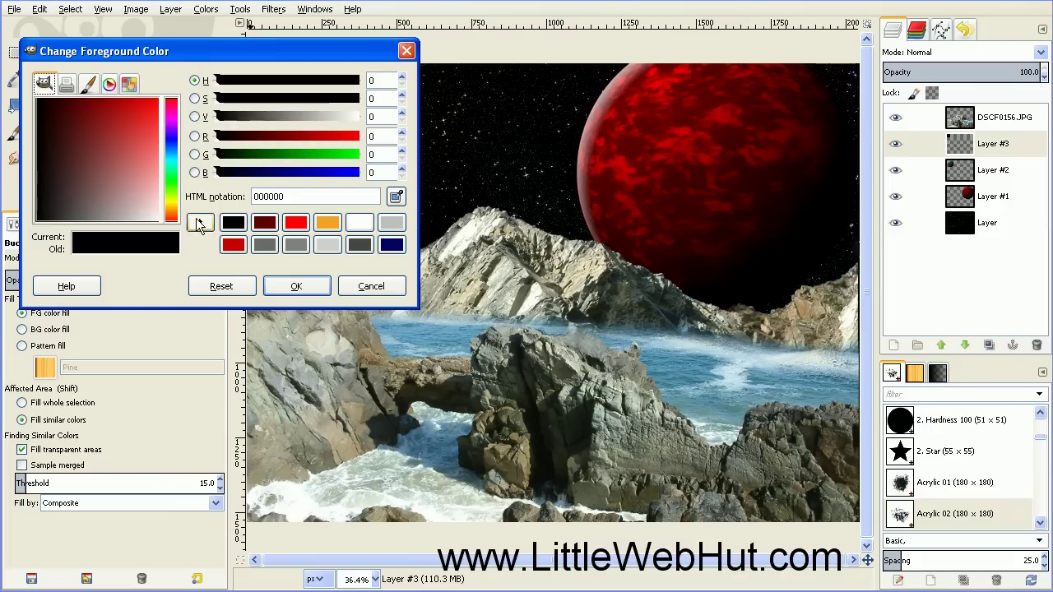
pyautogui.click(330, 225)
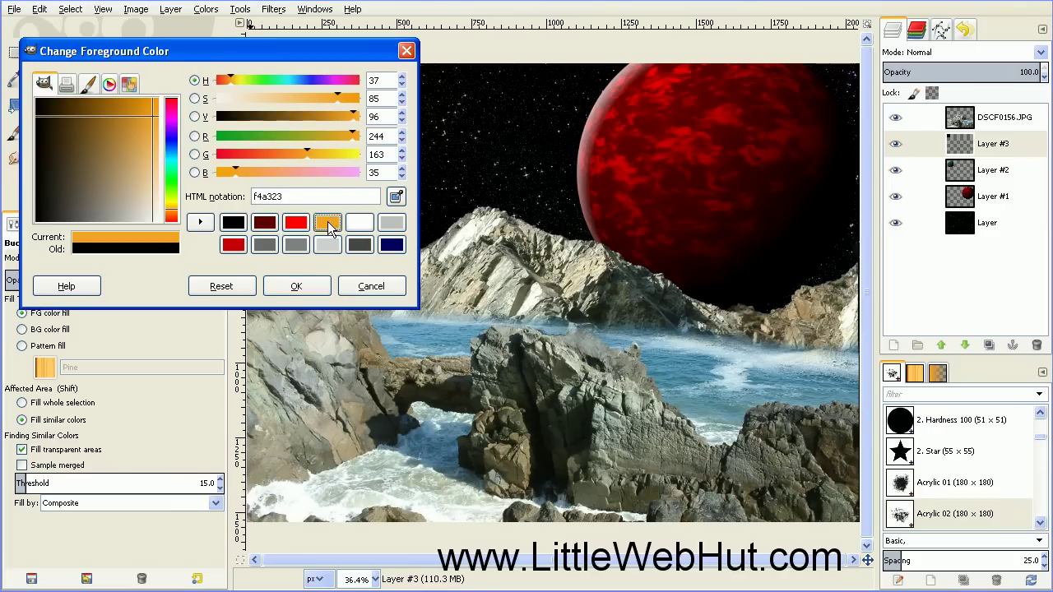
pyautogui.click(304, 286)
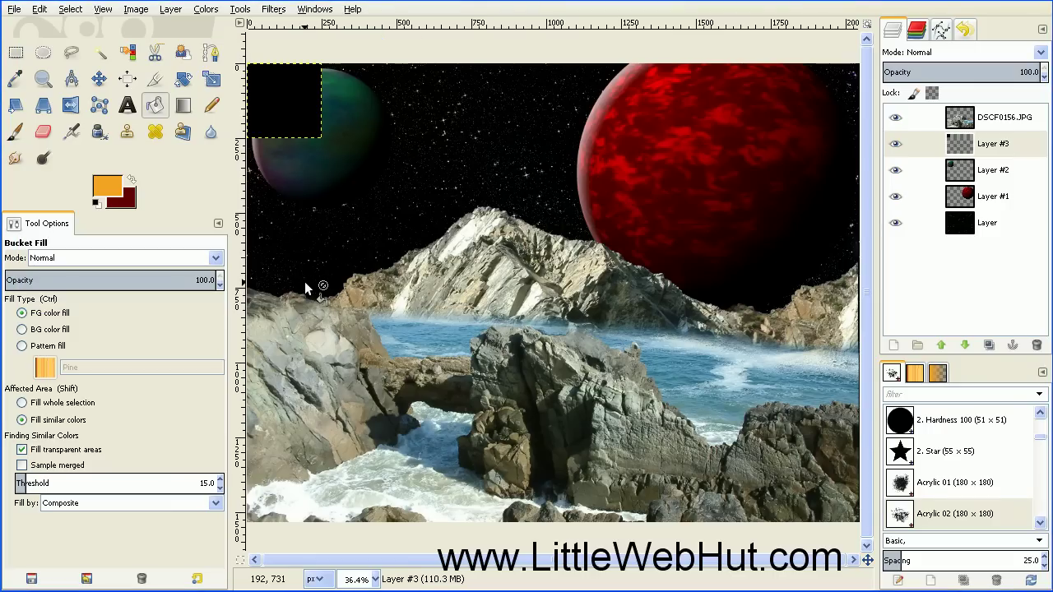
pyautogui.click(17, 133)
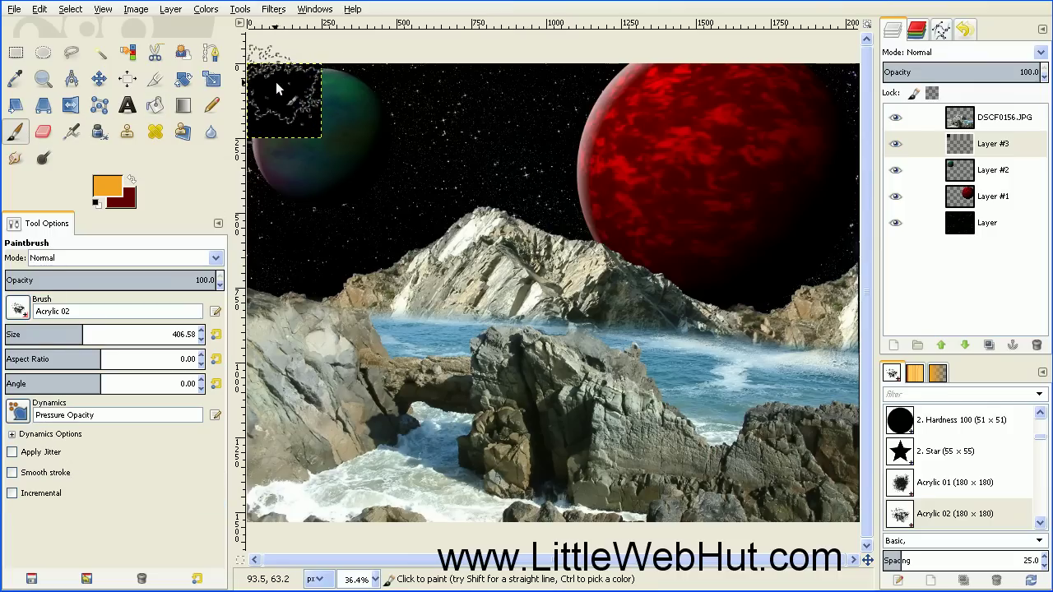
pyautogui.moveTo(271, 80)
pyautogui.mouseDown()
pyautogui.moveTo(309, 80)
pyautogui.moveTo(282, 114)
pyautogui.moveTo(299, 117)
pyautogui.mouseUp()
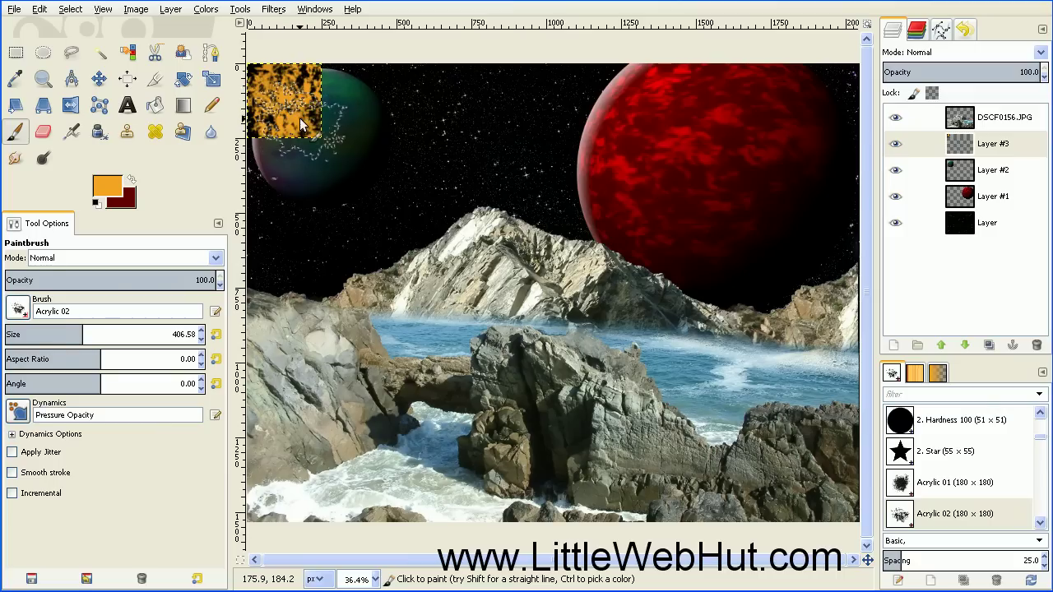
pyautogui.click(273, 10)
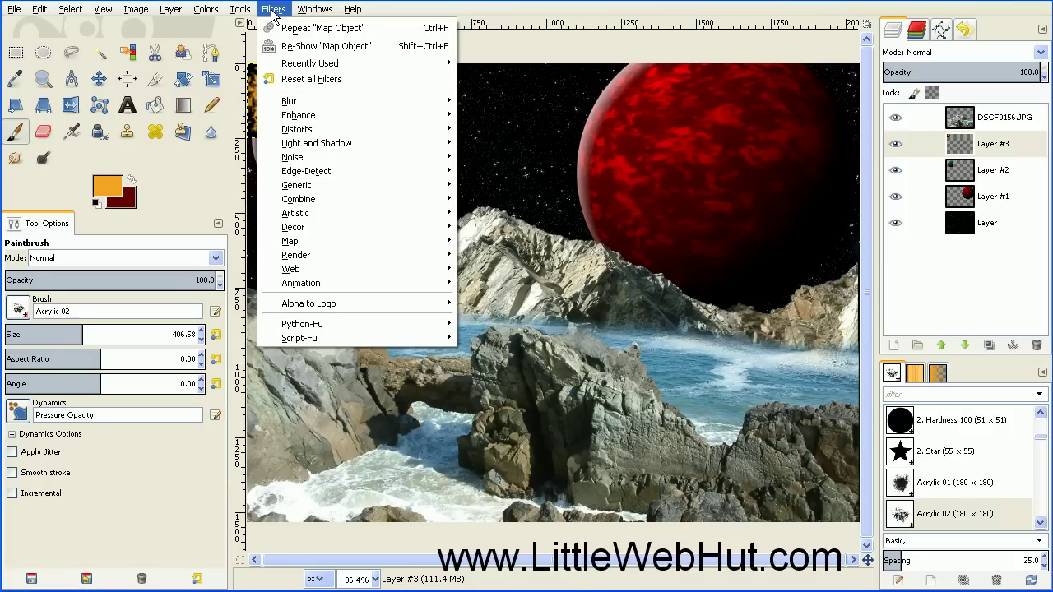
pyautogui.click(326, 32)
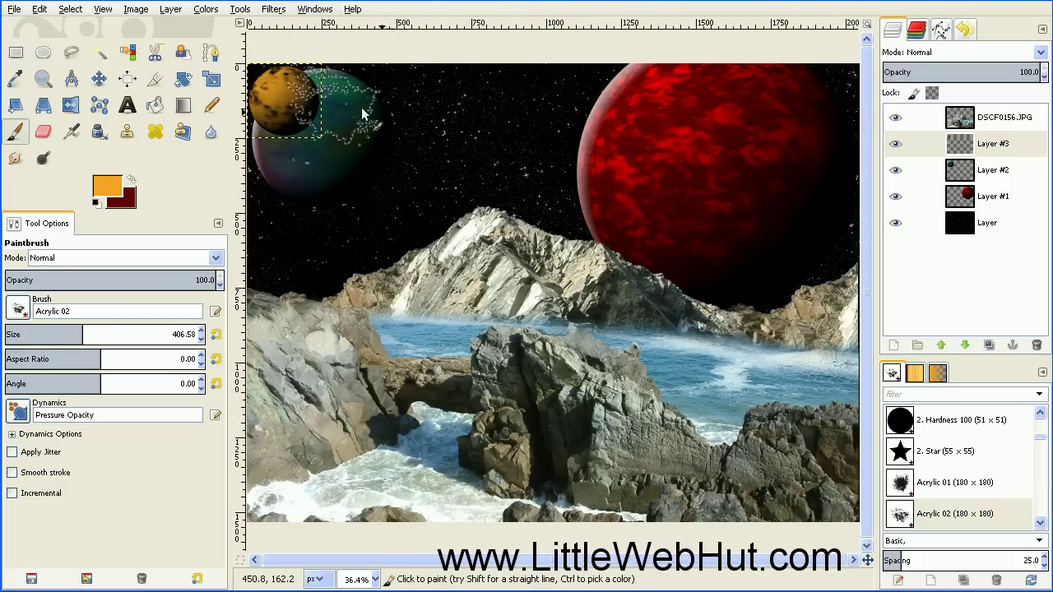
# Blend a white (ffffff) radial highlight from the orange planet's center to its upper-left edge within its alpha selection, and clear the selection.
pyautogui.rightClick(900, 142)
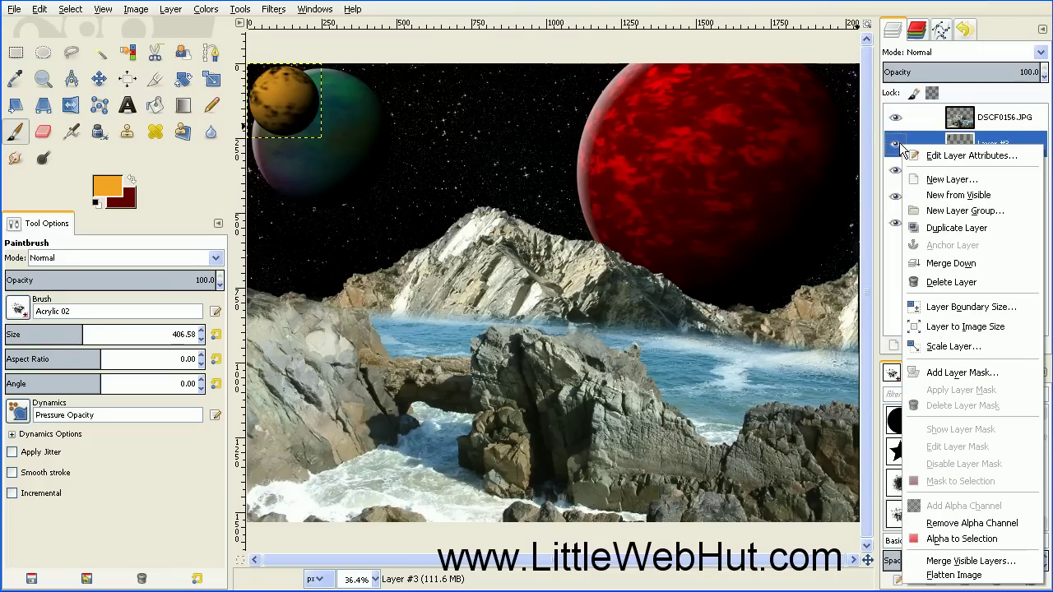
pyautogui.click(931, 538)
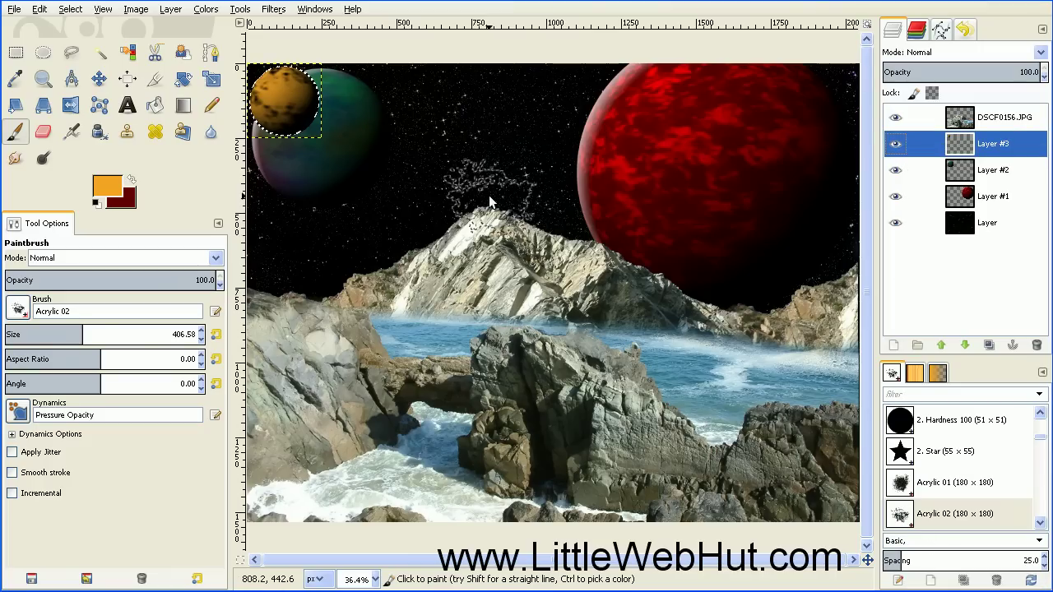
pyautogui.click(184, 106)
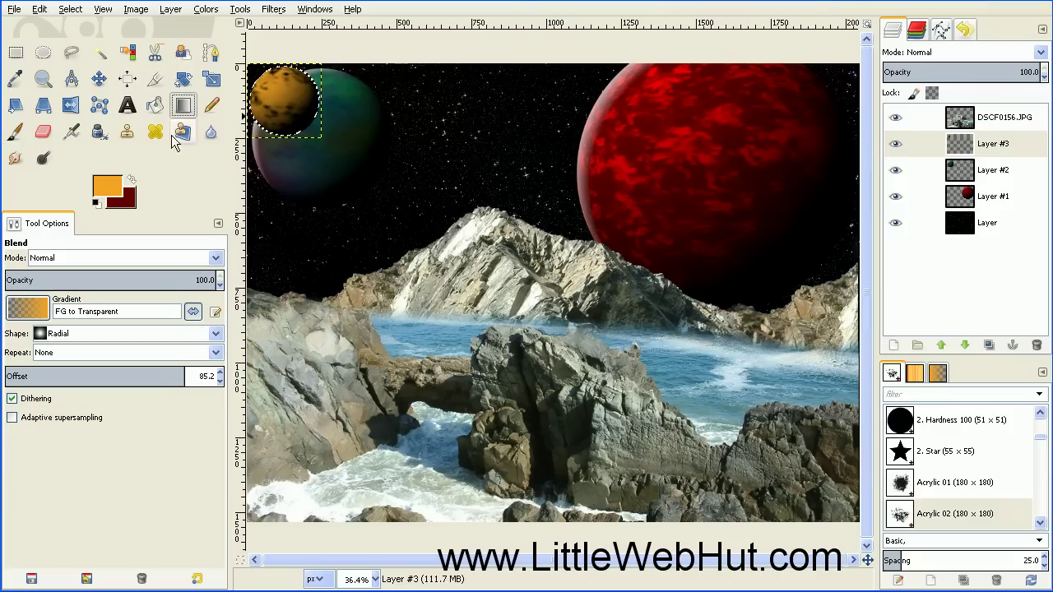
pyautogui.click(107, 186)
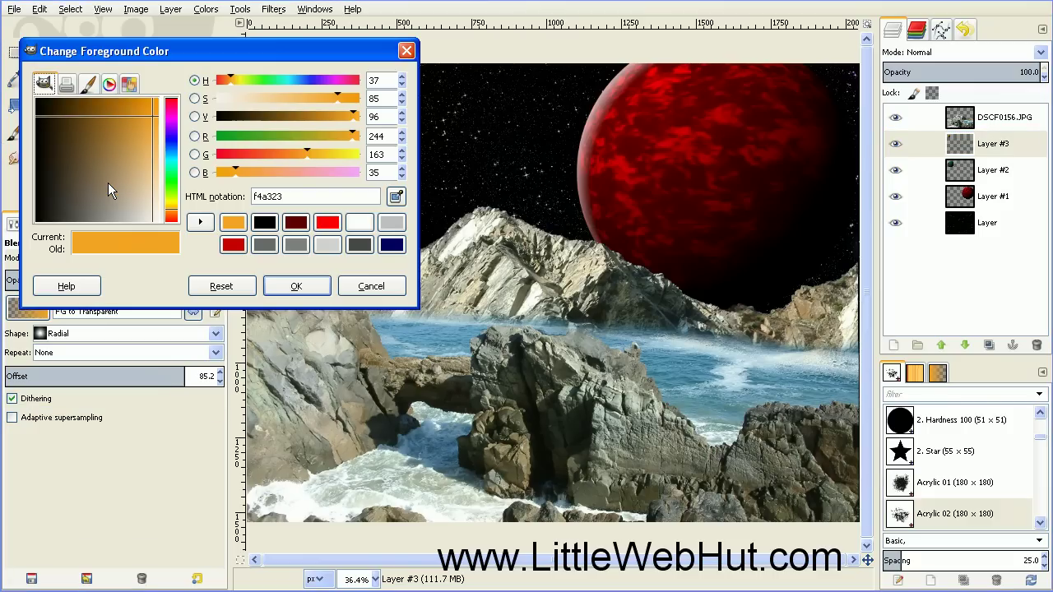
pyautogui.click(297, 222)
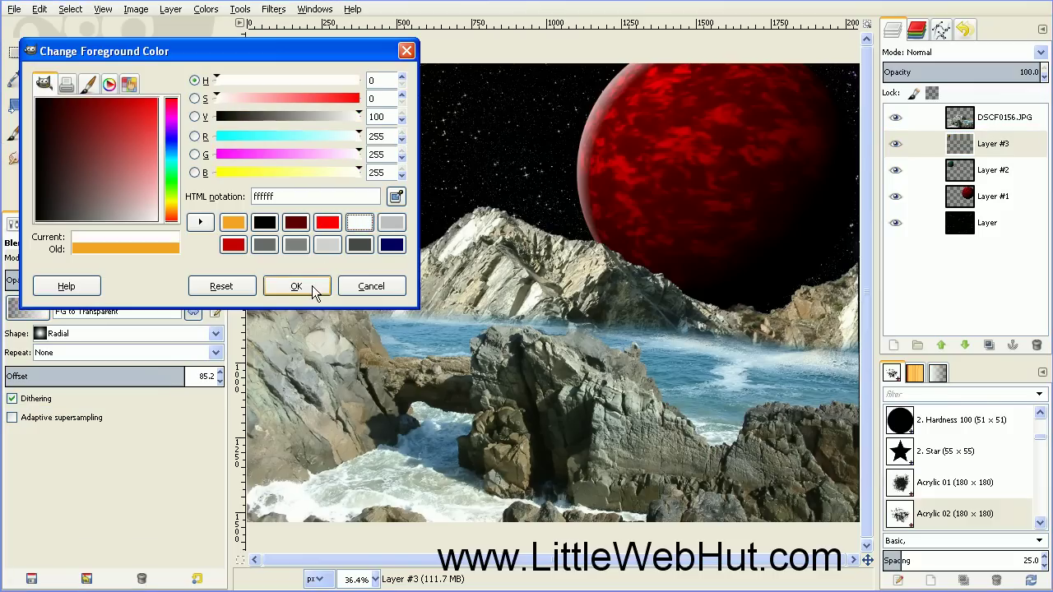
pyautogui.click(311, 285)
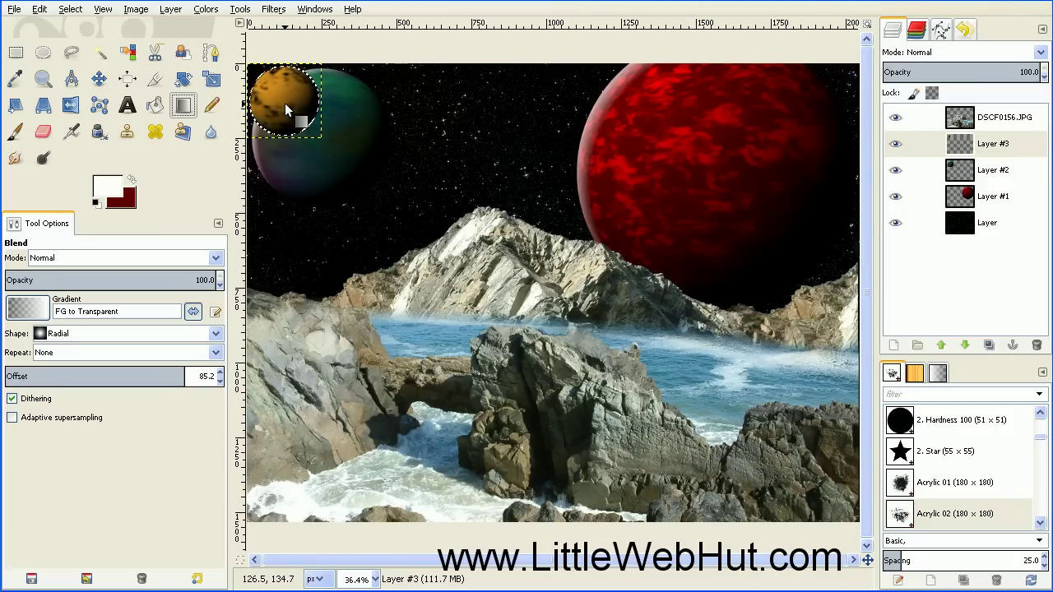
pyautogui.moveTo(287, 102); pyautogui.dragTo(258, 78)
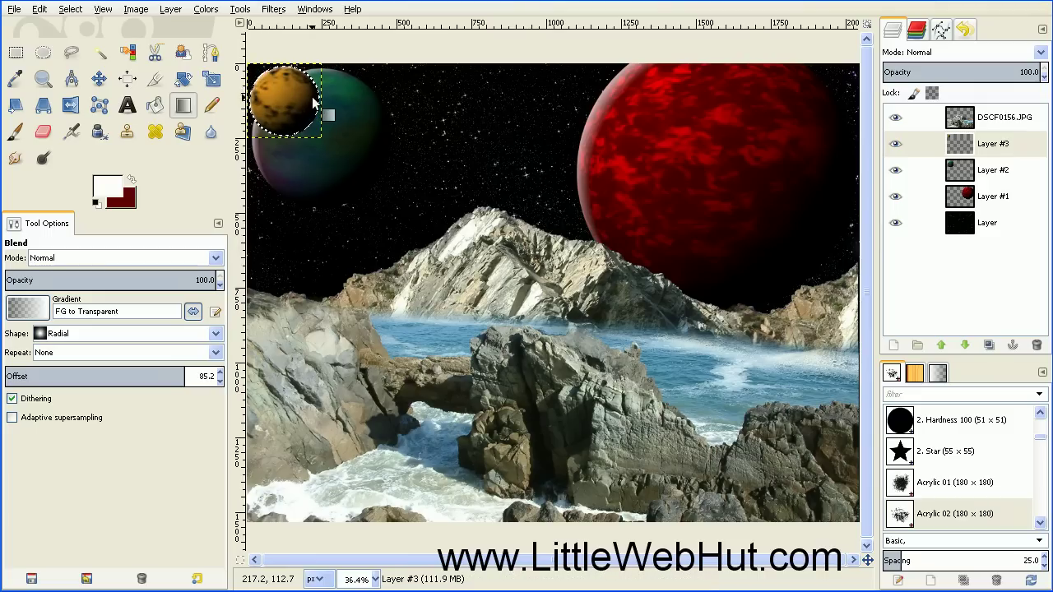
pyautogui.click(70, 9)
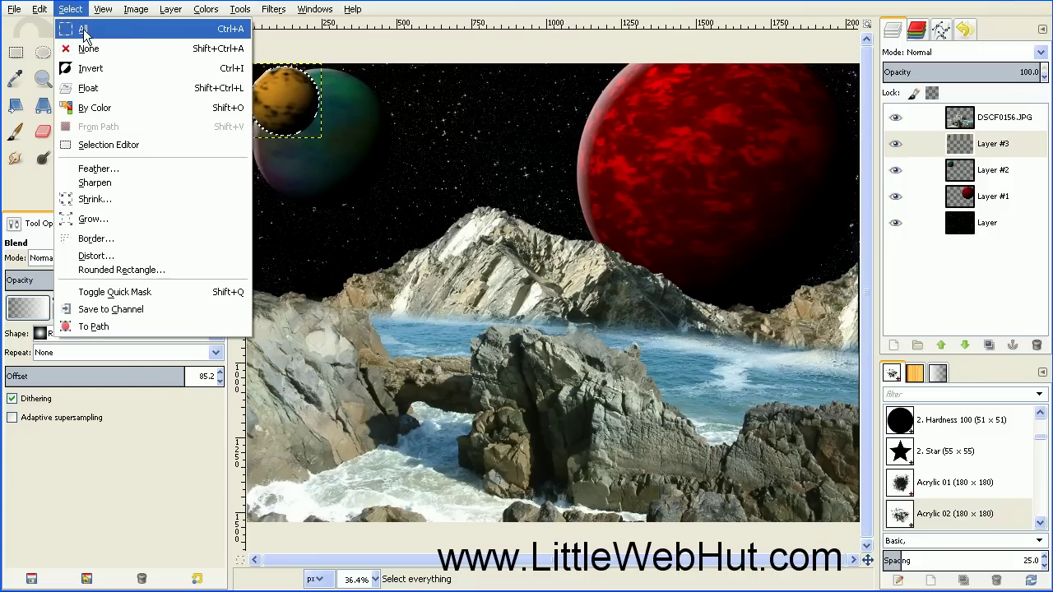
pyautogui.click(85, 47)
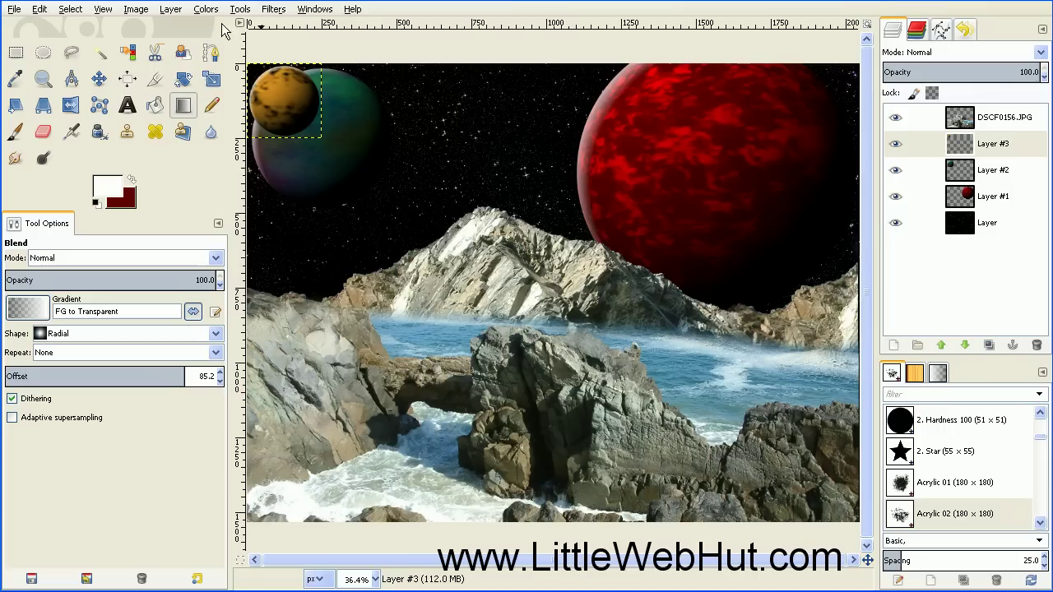
# Move the orange planet over the lower-left part of the large red planet.
pyautogui.click(99, 78)
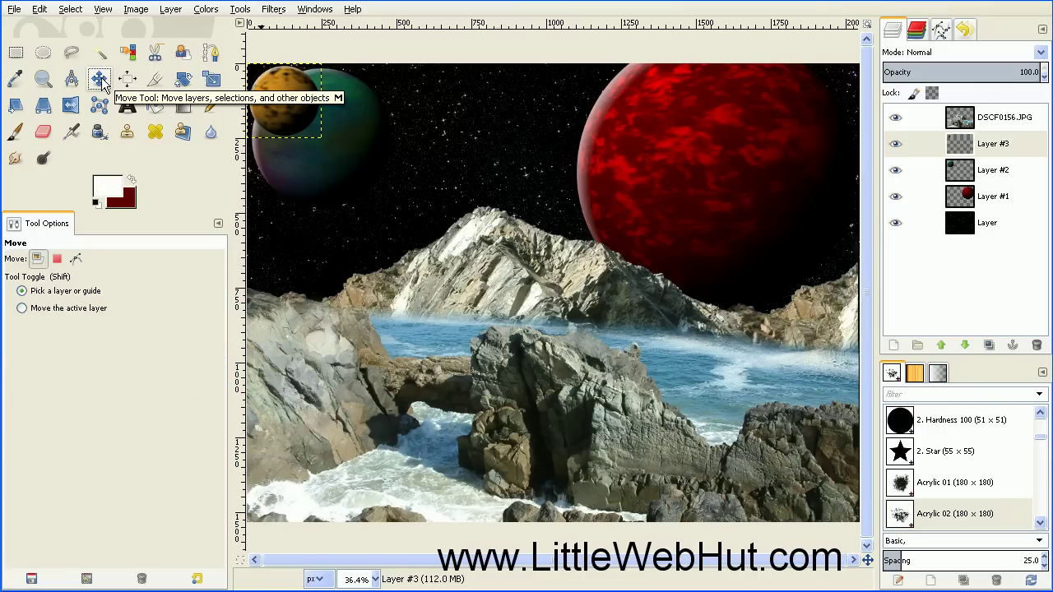
pyautogui.moveTo(278, 106); pyautogui.dragTo(645, 204)
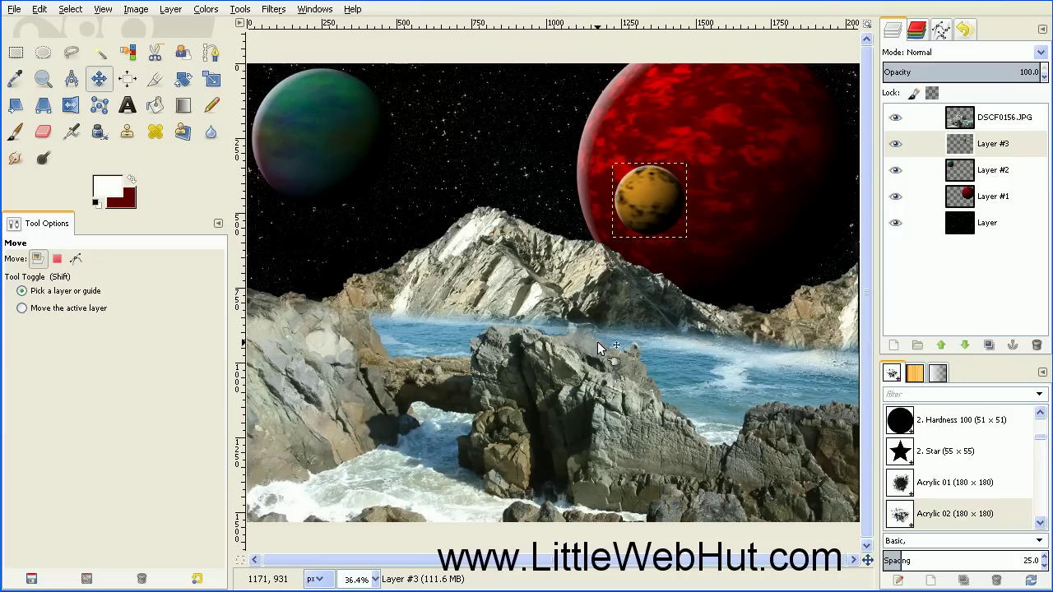
# Set the contrast to 30 and the brightness to -50 on the DSCF0156.JPG landscape layer.
pyautogui.click(939, 119)
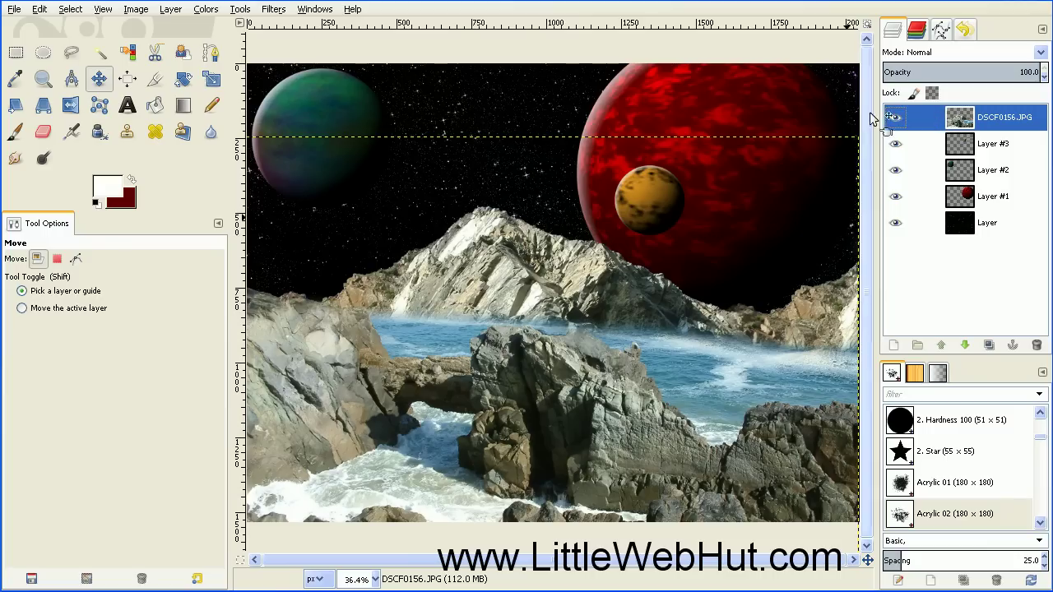
pyautogui.click(207, 10)
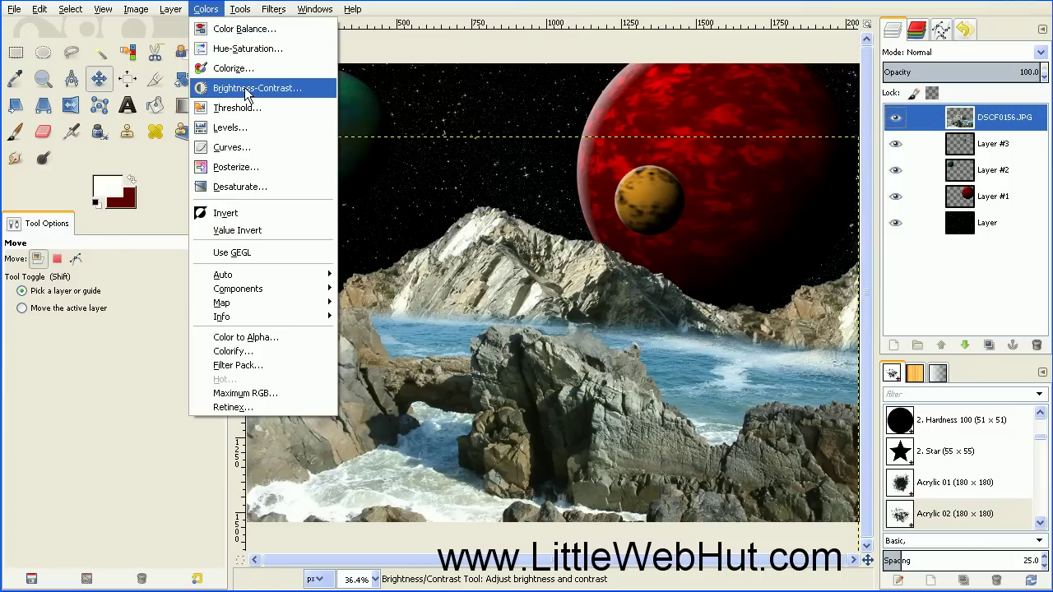
pyautogui.click(297, 87)
pyautogui.moveTo(295, 0); pyautogui.dragTo(239, 72)
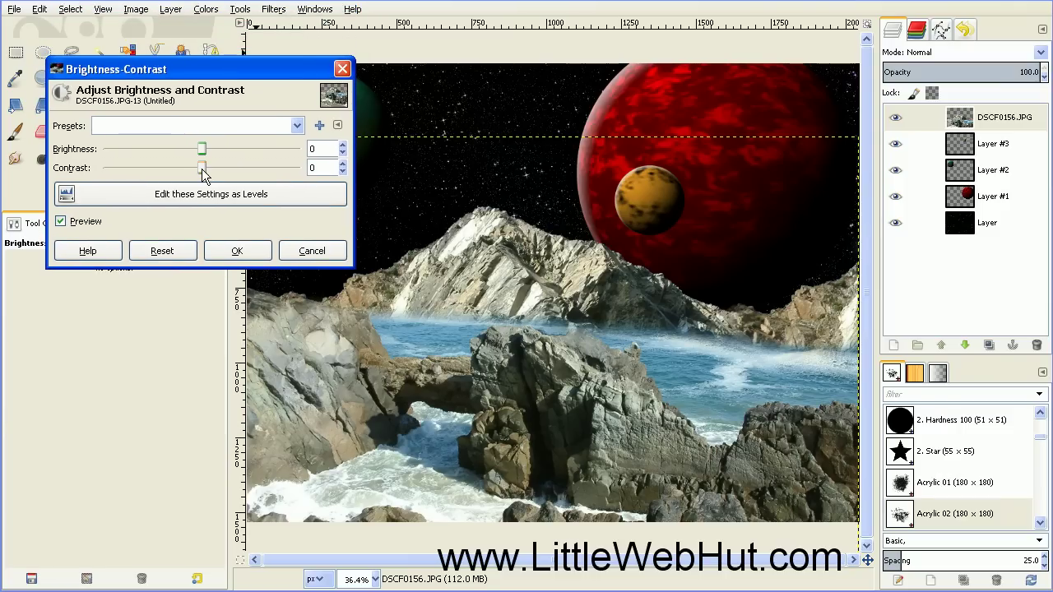
pyautogui.moveTo(203, 168); pyautogui.dragTo(224, 170)
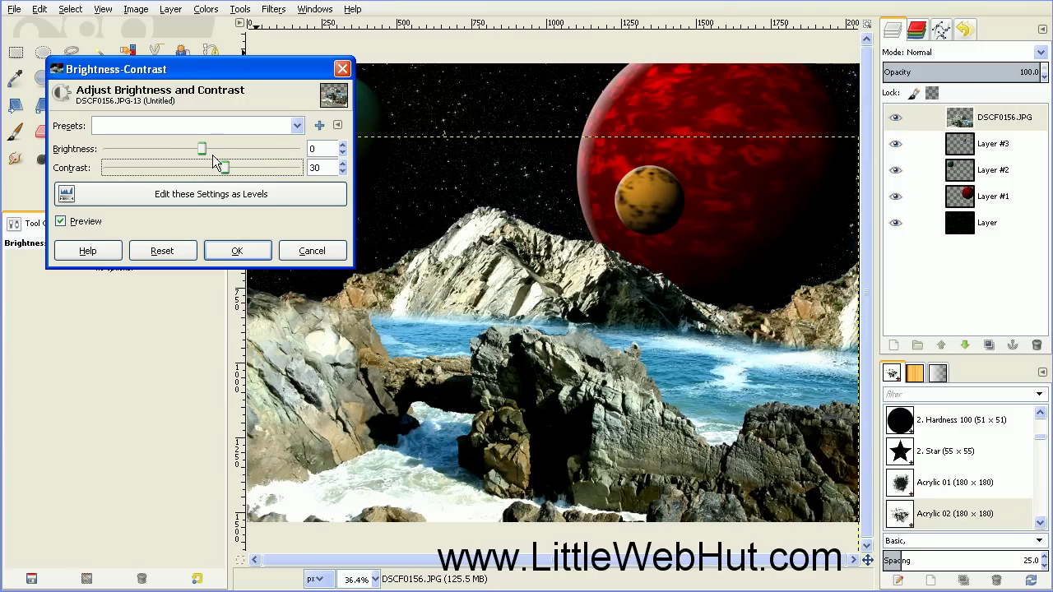
pyautogui.moveTo(203, 148); pyautogui.dragTo(166, 150)
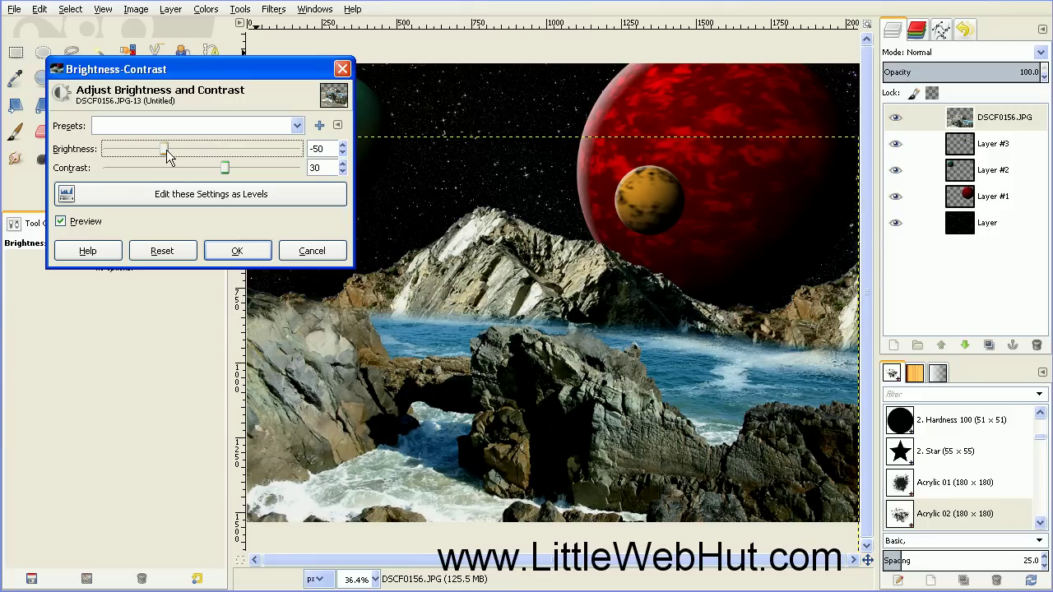
pyautogui.click(236, 251)
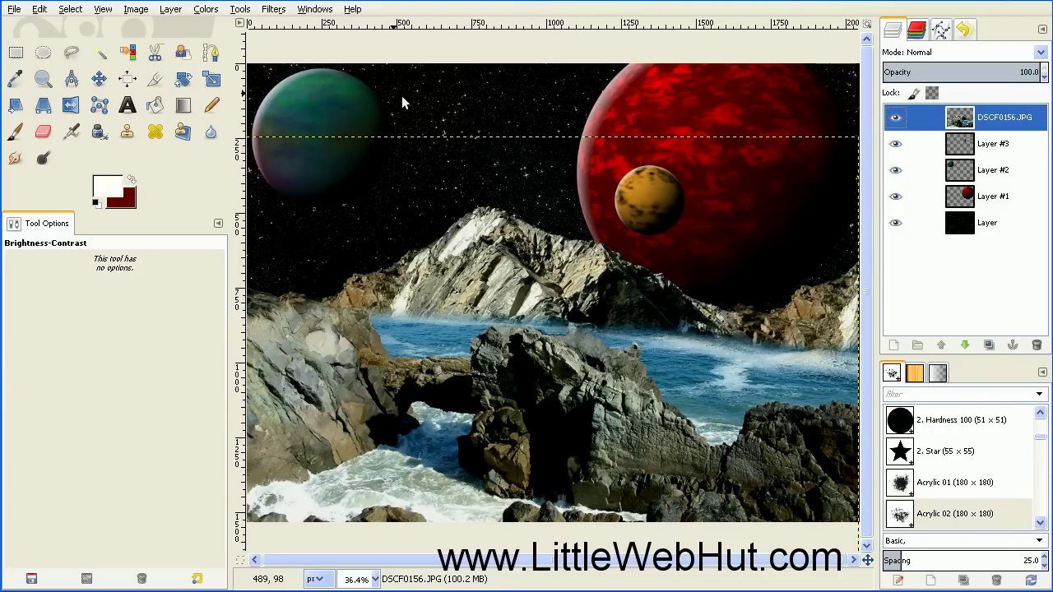
# Flatten the image and render a Supernova of radius 7 centered at X 931, Y 143 px in the sky between the planets.
pyautogui.click(139, 13)
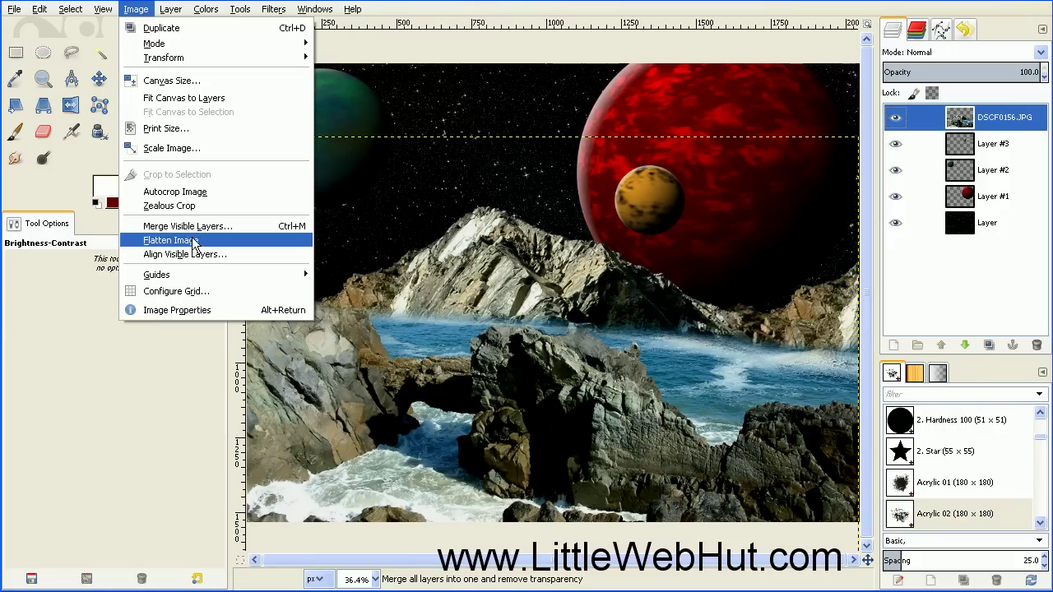
pyautogui.click(212, 244)
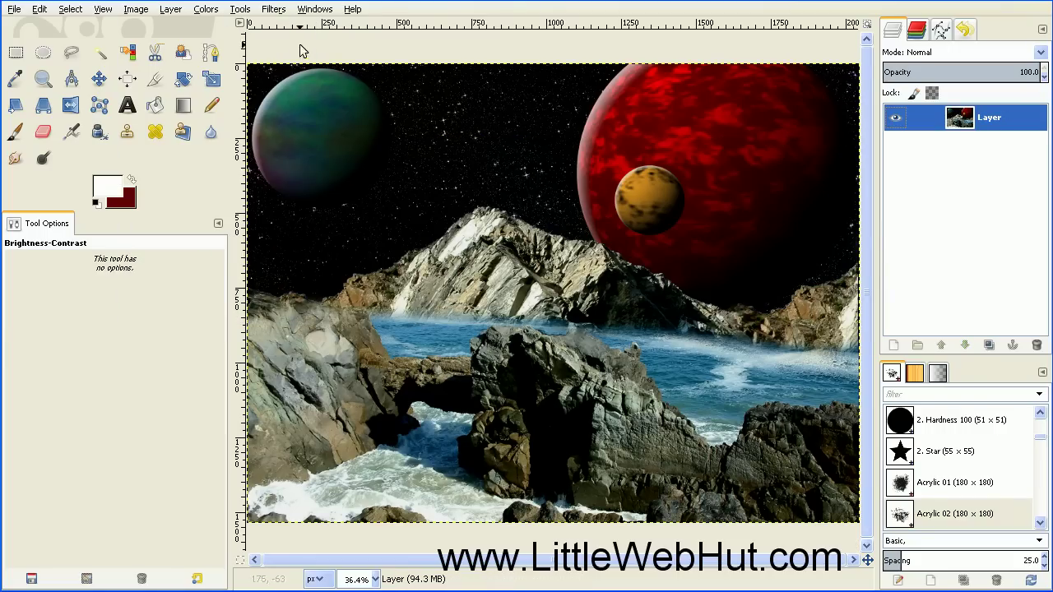
pyautogui.click(275, 9)
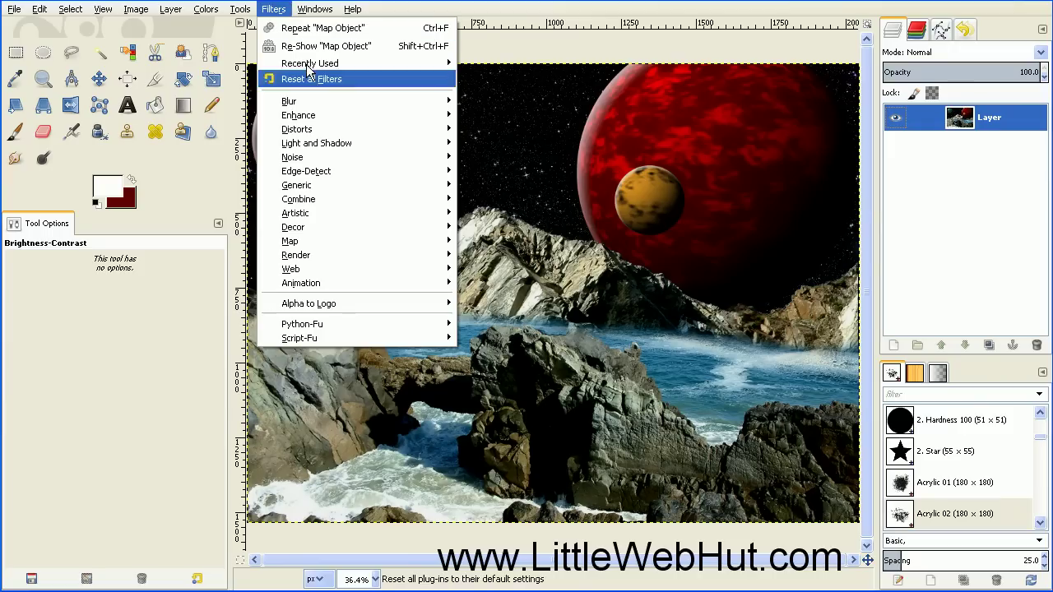
pyautogui.moveTo(342, 143)
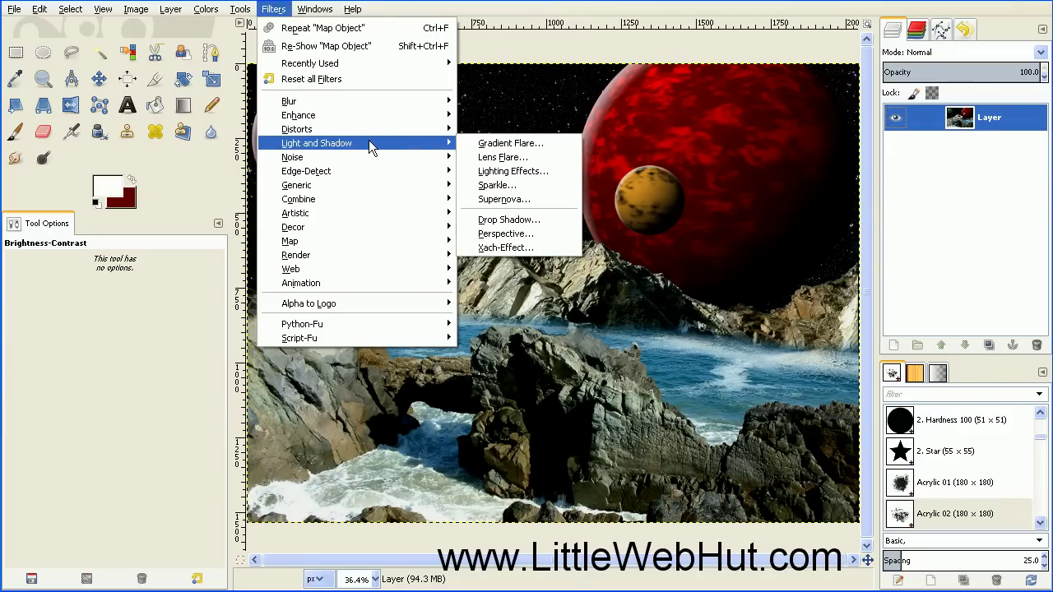
pyautogui.click(524, 204)
pyautogui.moveTo(191, 43); pyautogui.dragTo(253, 68)
pyautogui.moveTo(295, 384); pyautogui.dragTo(258, 384)
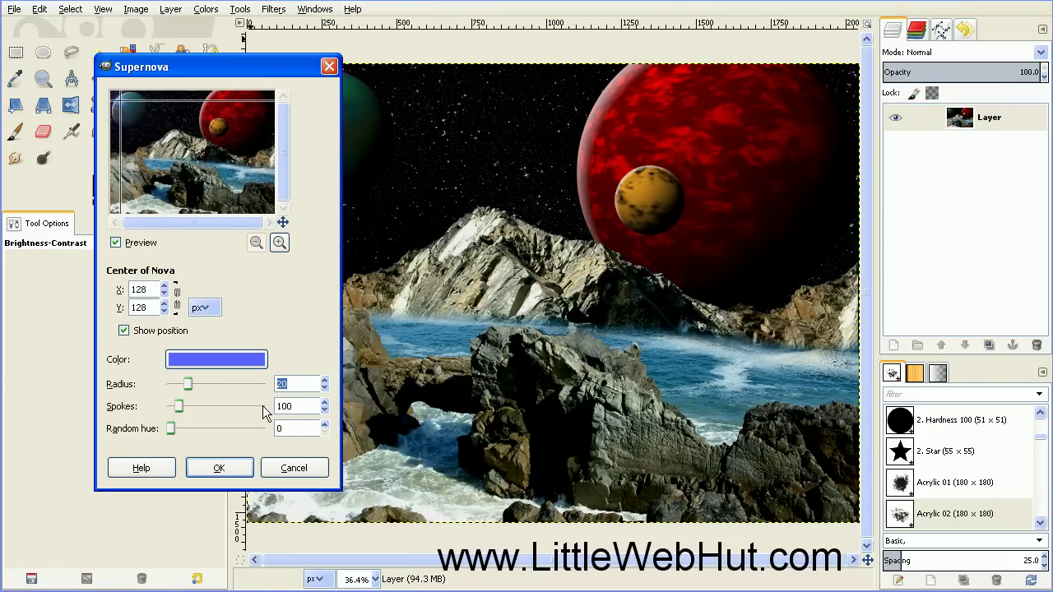
pyautogui.write('7')
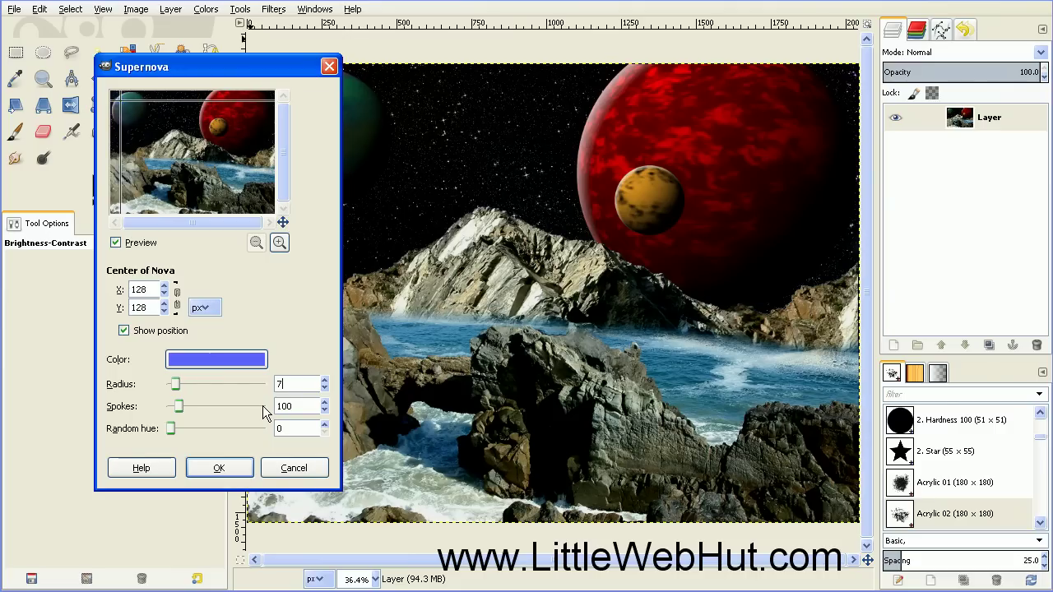
pyautogui.click(185, 178)
pyautogui.moveTo(124, 100); pyautogui.dragTo(184, 101)
pyautogui.click(281, 384)
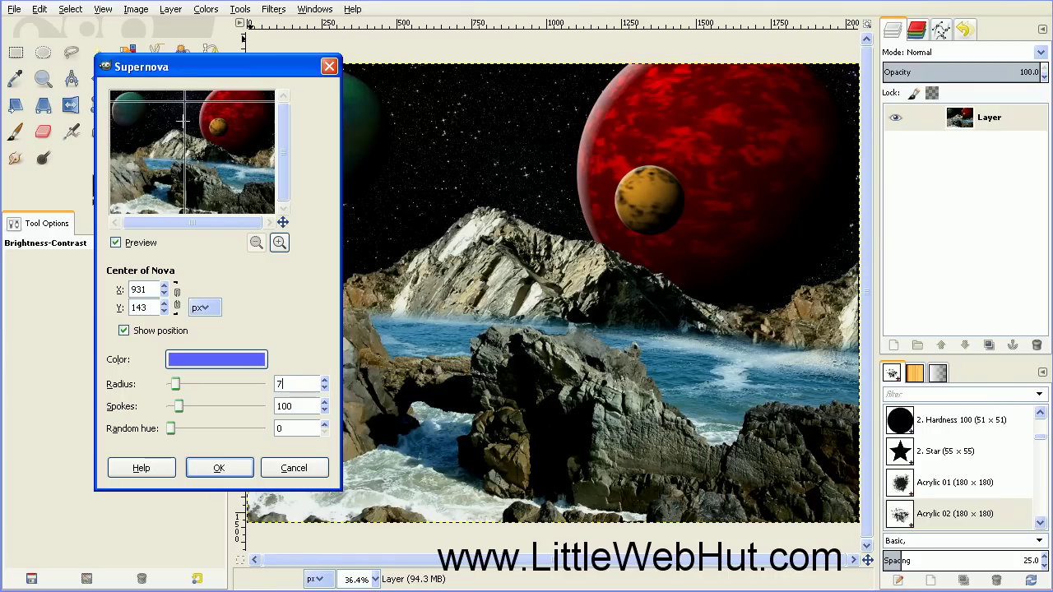
pyautogui.click(208, 470)
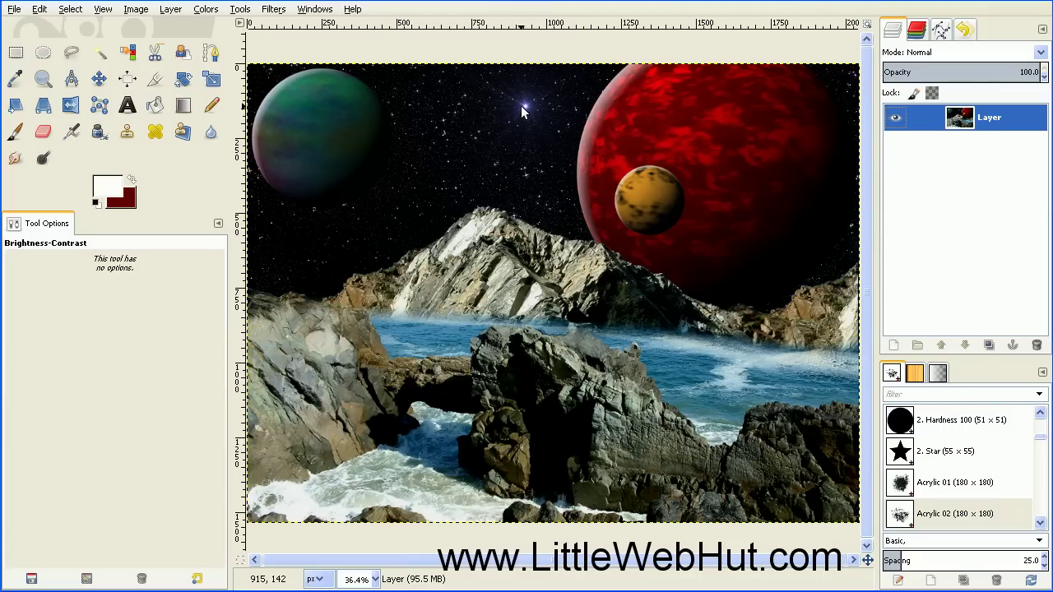
# Render a second Supernova of radius 5 centered at X 665, Y 389 px in the sky above the mountains.
pyautogui.click(277, 11)
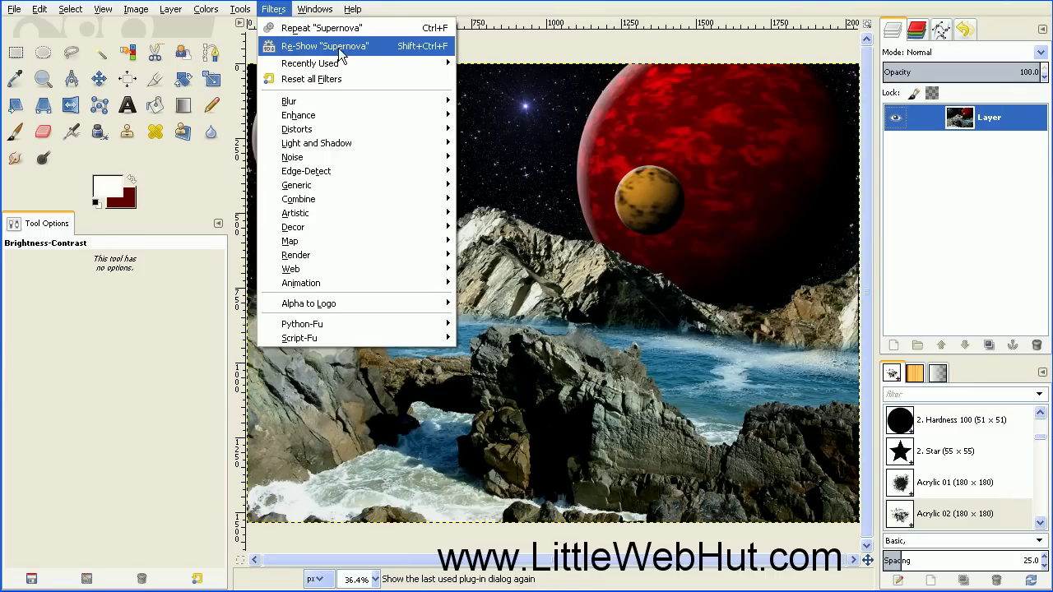
pyautogui.click(363, 46)
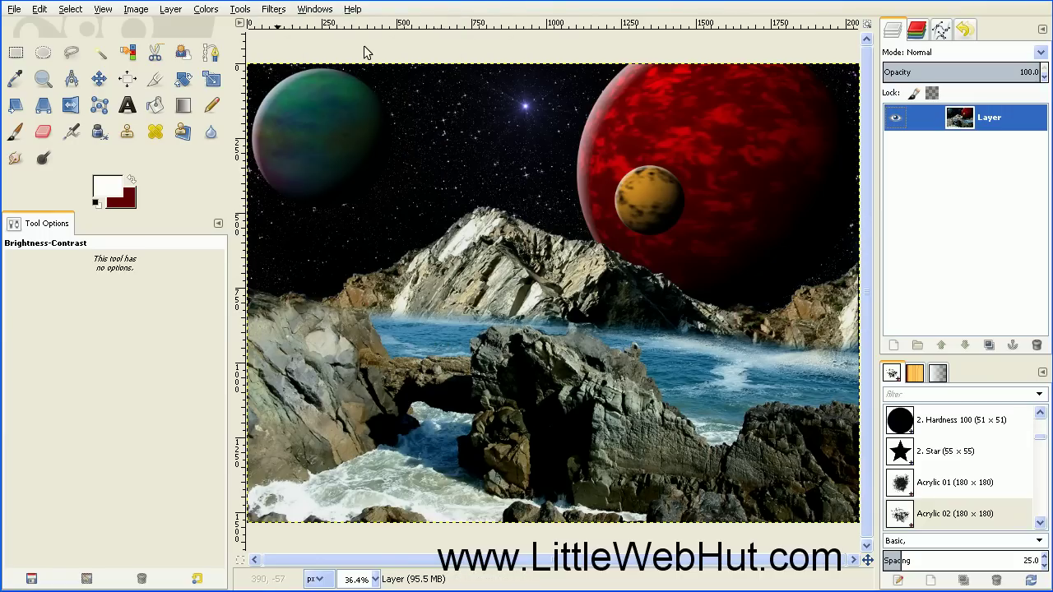
pyautogui.moveTo(0, 0); pyautogui.dragTo(285, 27)
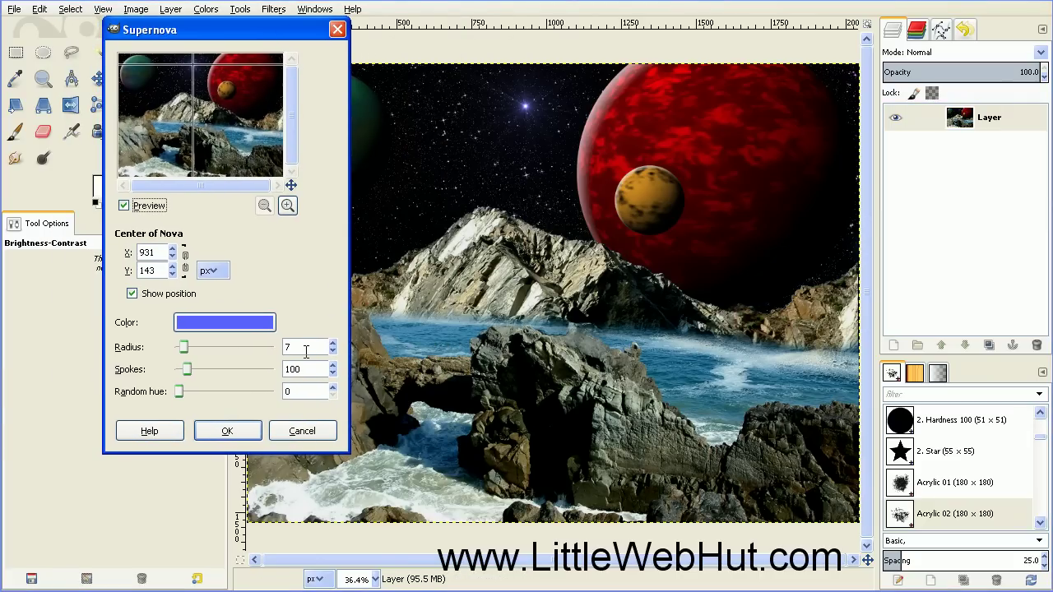
pyautogui.moveTo(303, 347); pyautogui.dragTo(268, 340)
pyautogui.click(188, 72)
pyautogui.moveTo(188, 72); pyautogui.dragTo(171, 84)
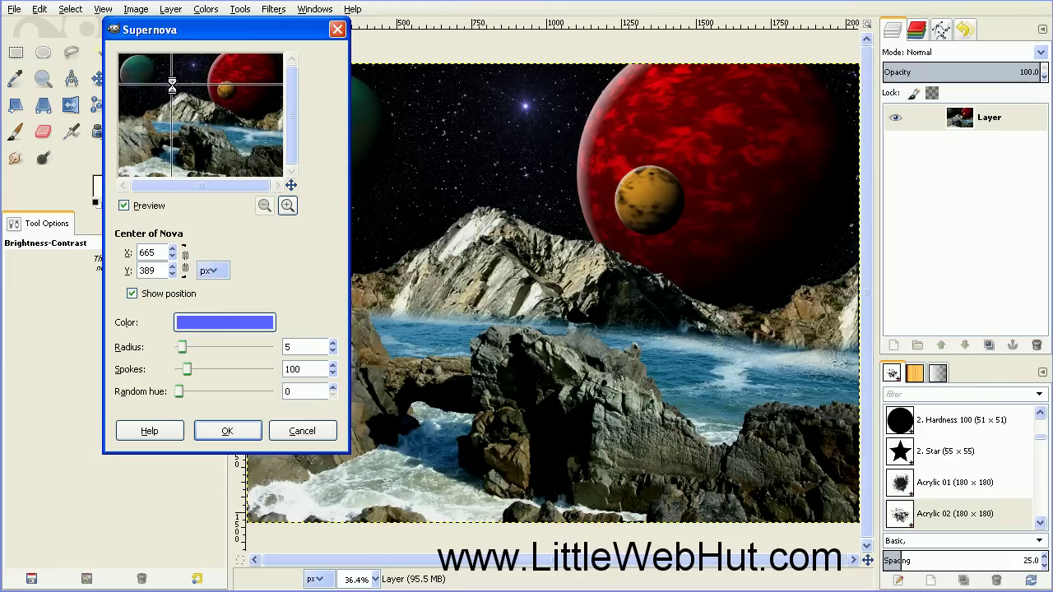
pyautogui.click(227, 431)
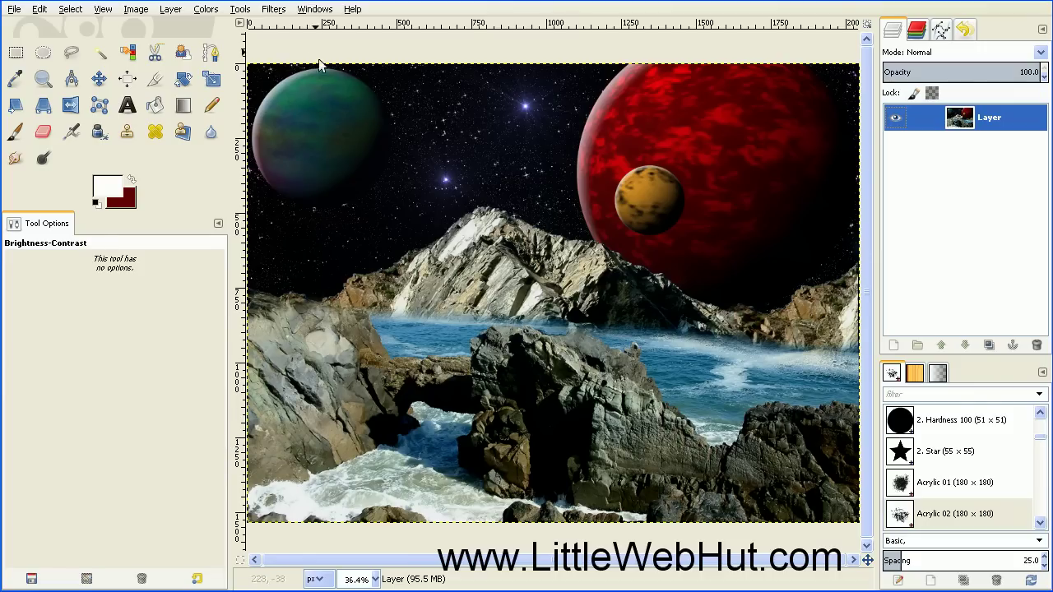
# Render a third Supernova of radius 3 centered at X 727, Y 256 px in the sky.
pyautogui.click(277, 11)
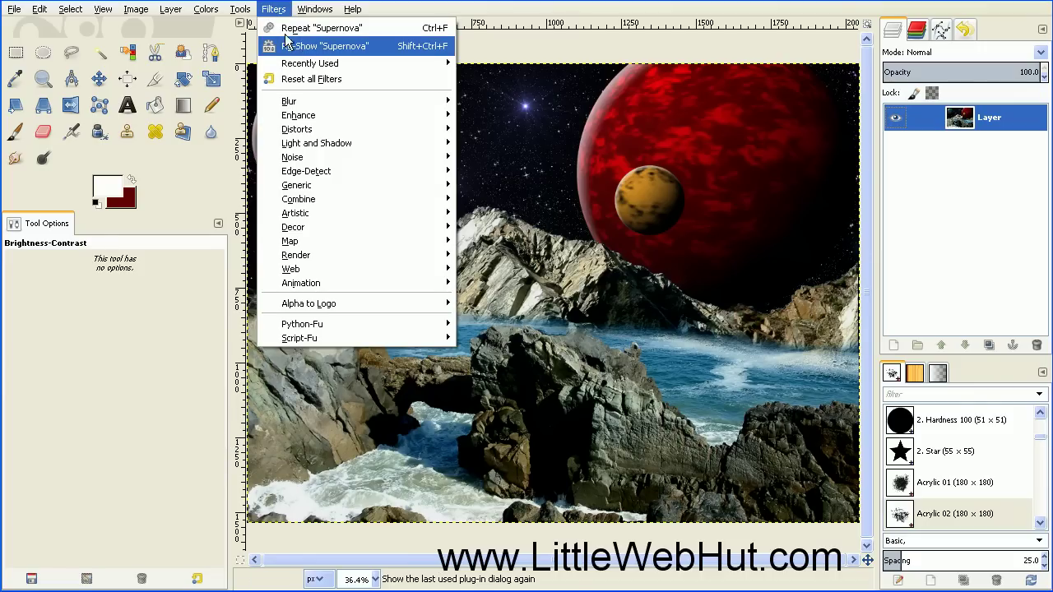
pyautogui.click(371, 46)
pyautogui.moveTo(7, 41); pyautogui.dragTo(250, 40)
pyautogui.doubleClick(265, 354)
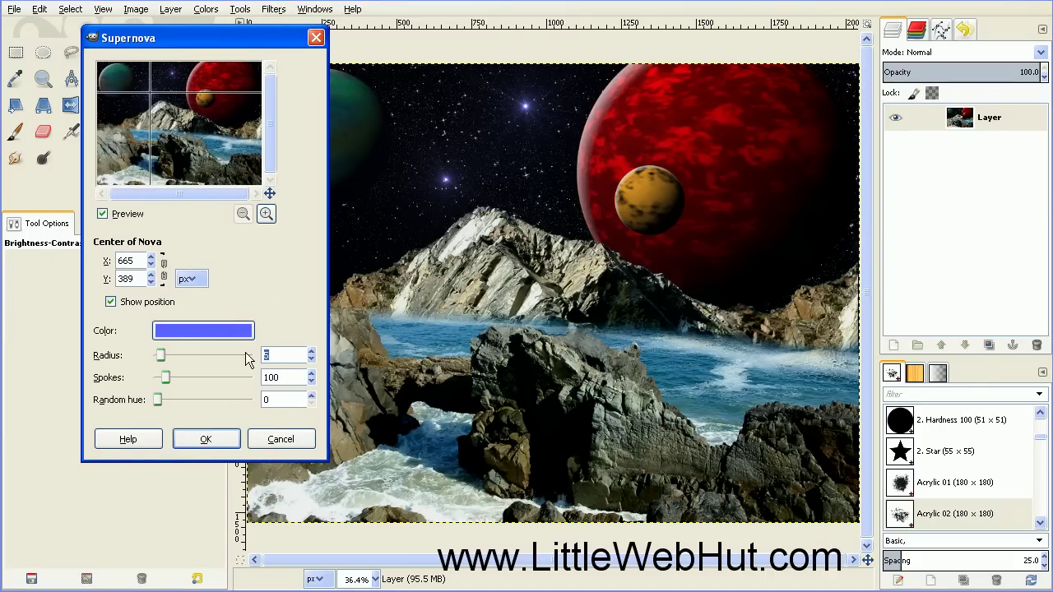
pyautogui.write('3')
pyautogui.click(148, 92)
pyautogui.moveTo(148, 92); pyautogui.dragTo(155, 82)
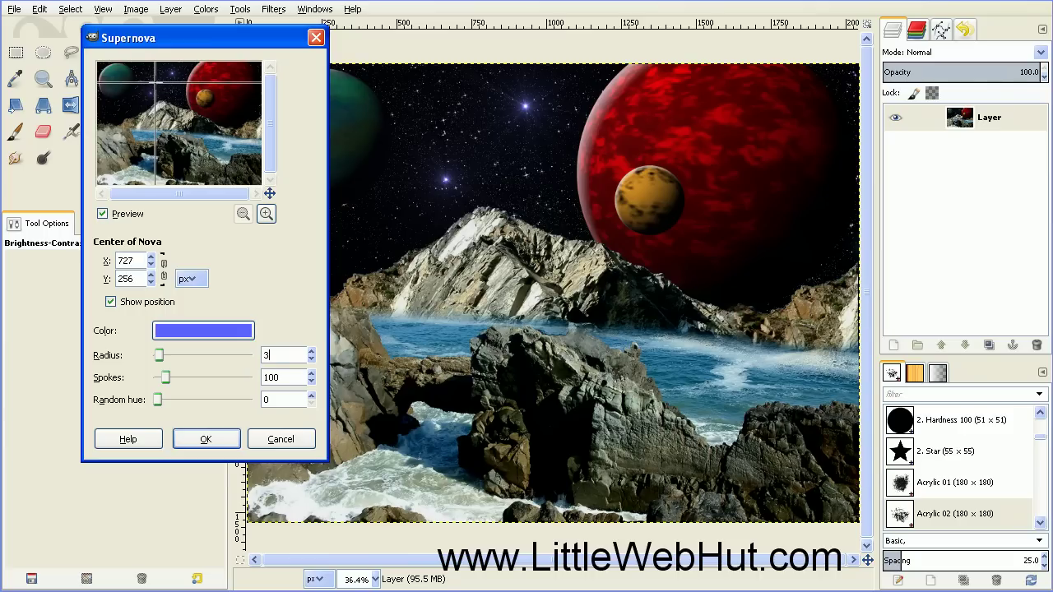
pyautogui.click(205, 440)
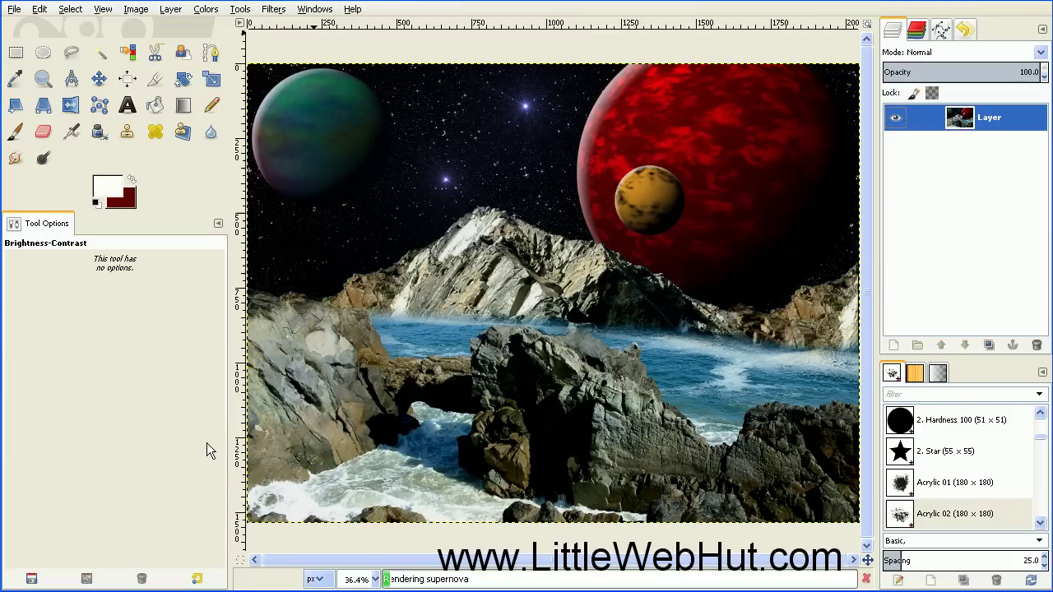